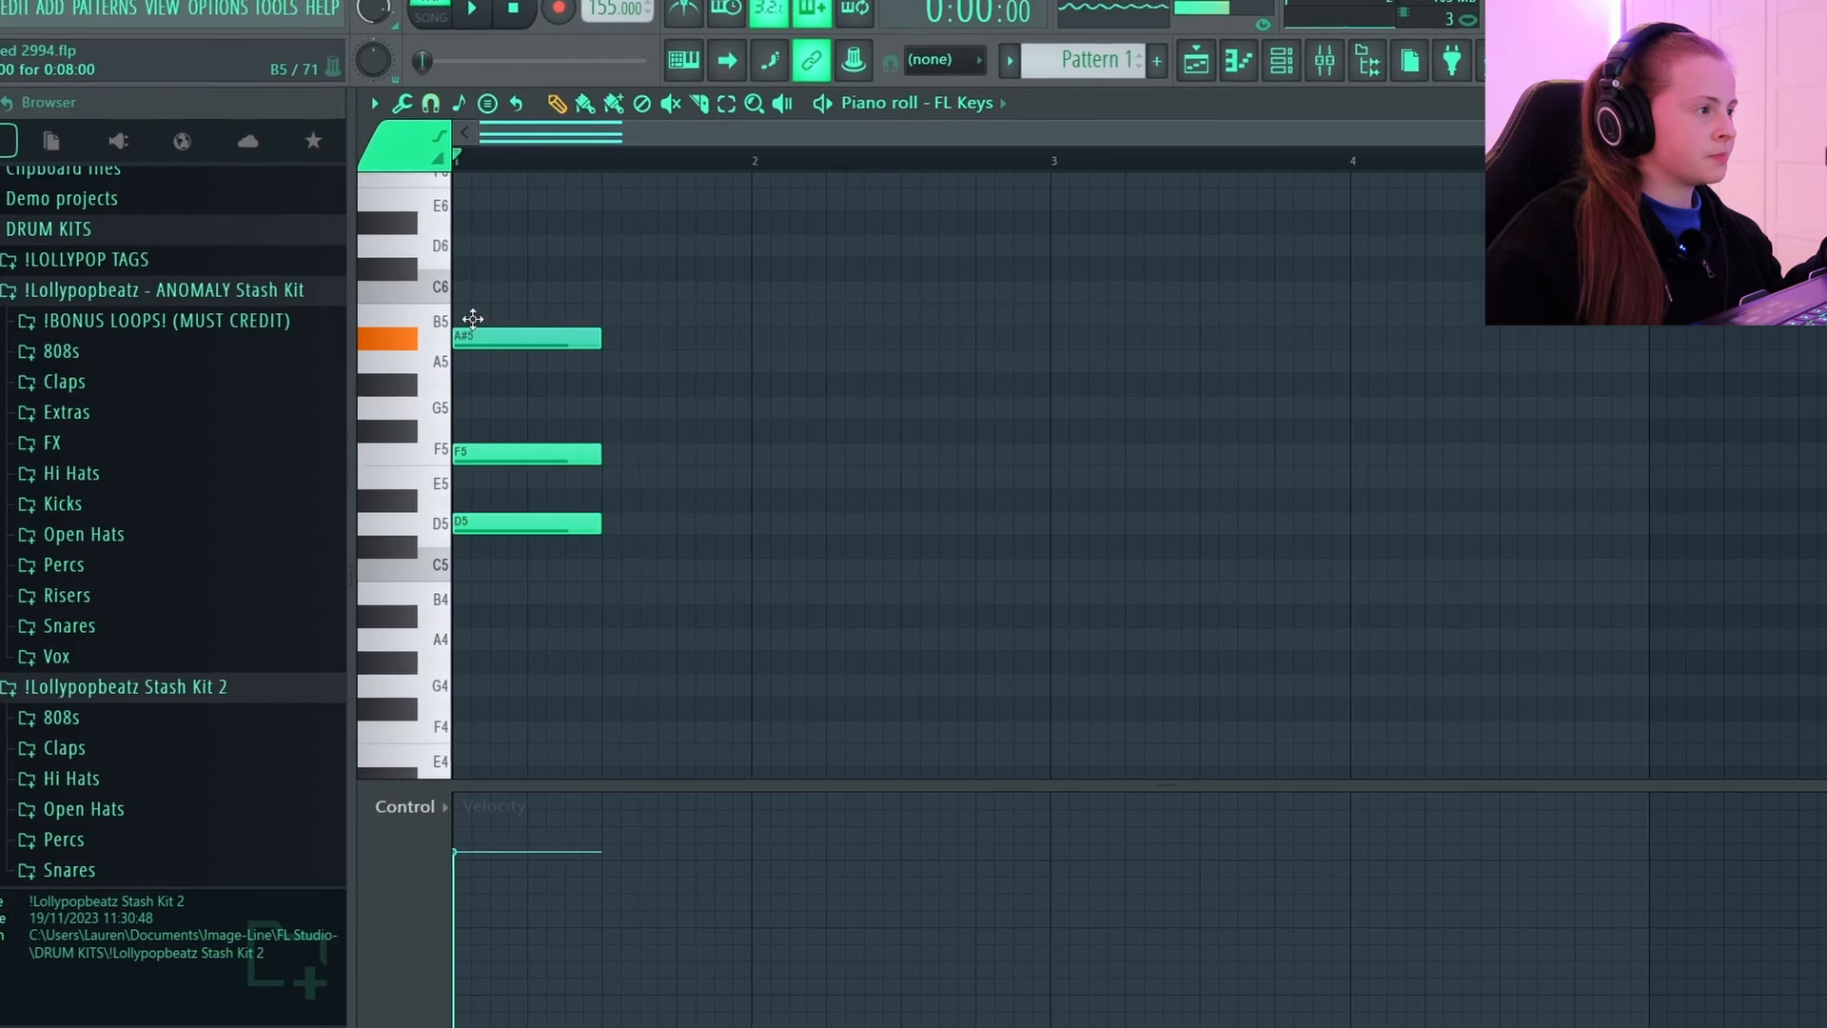
# Copy the C5-F5-G5 chord to the end of bar 4 and duplicate the first three chords into bars 3 and 4.
pyautogui.moveTo(476, 339); pyautogui.dragTo(428, 341)
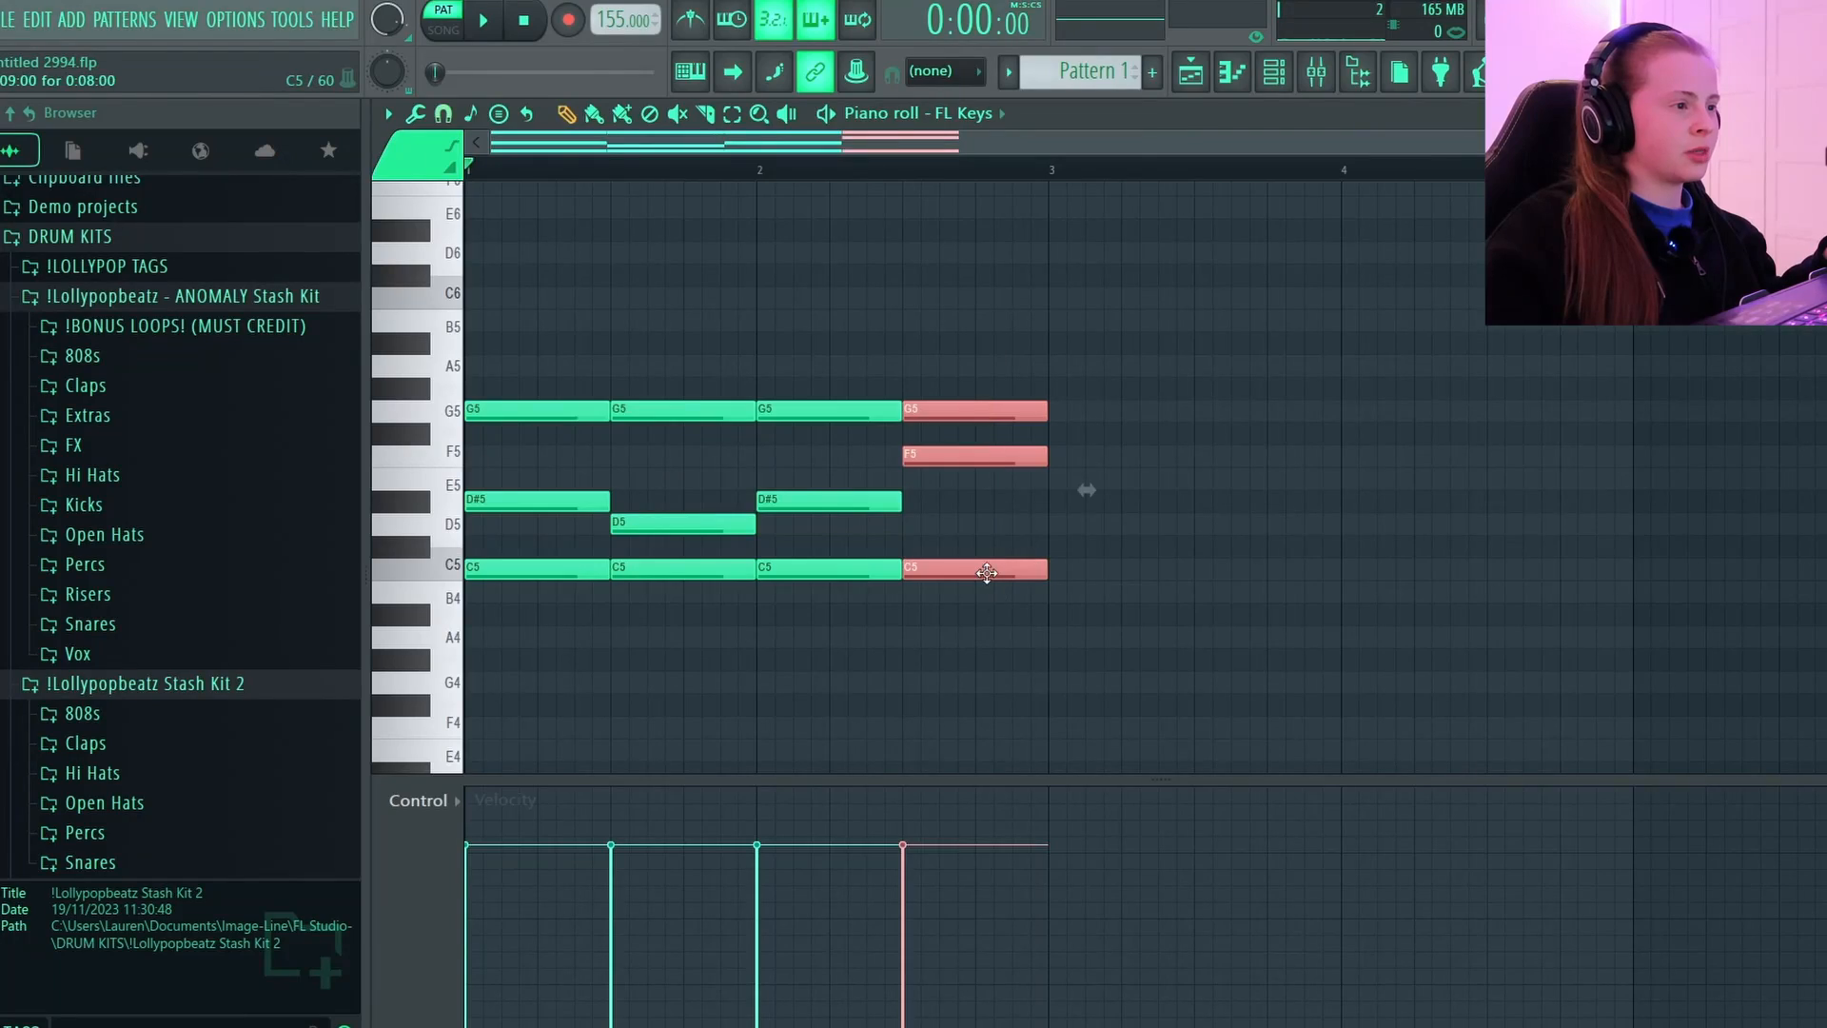
pyautogui.moveTo(987, 572); pyautogui.dragTo(1572, 572)
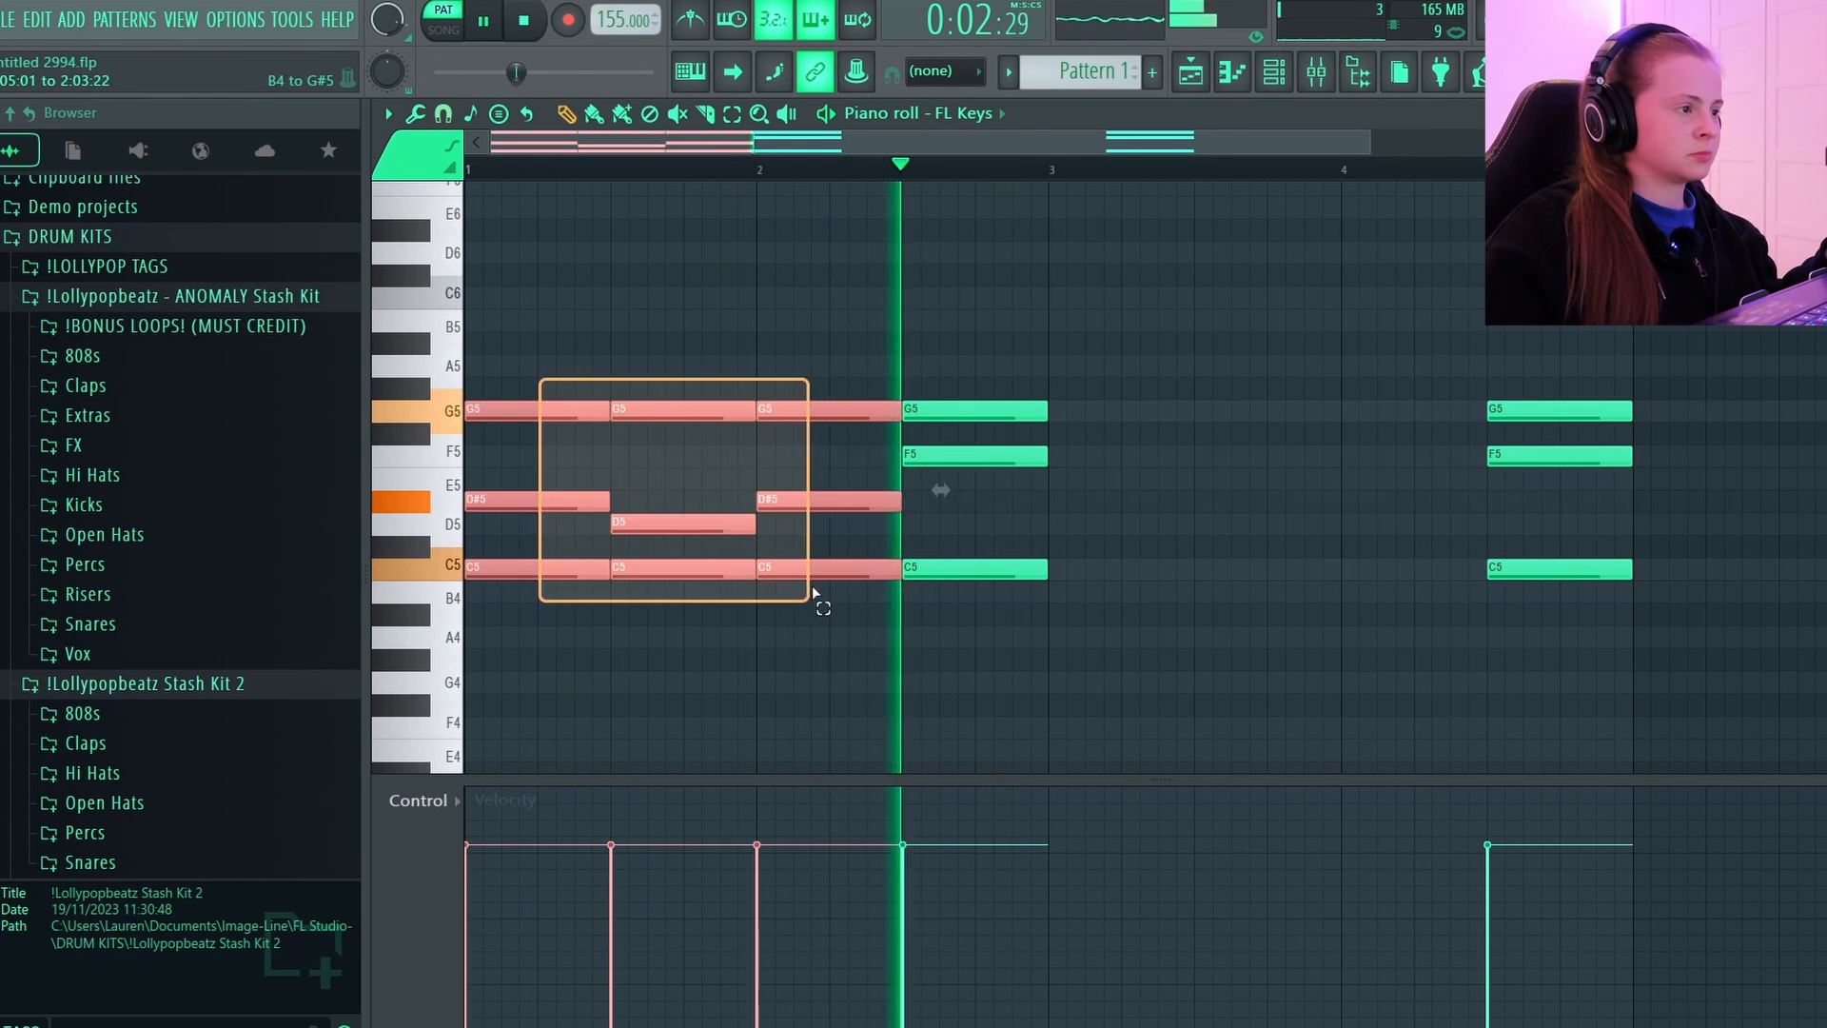
pyautogui.moveTo(816, 596); pyautogui.dragTo(809, 592)
pyautogui.hotkey('ctrl', 'b')
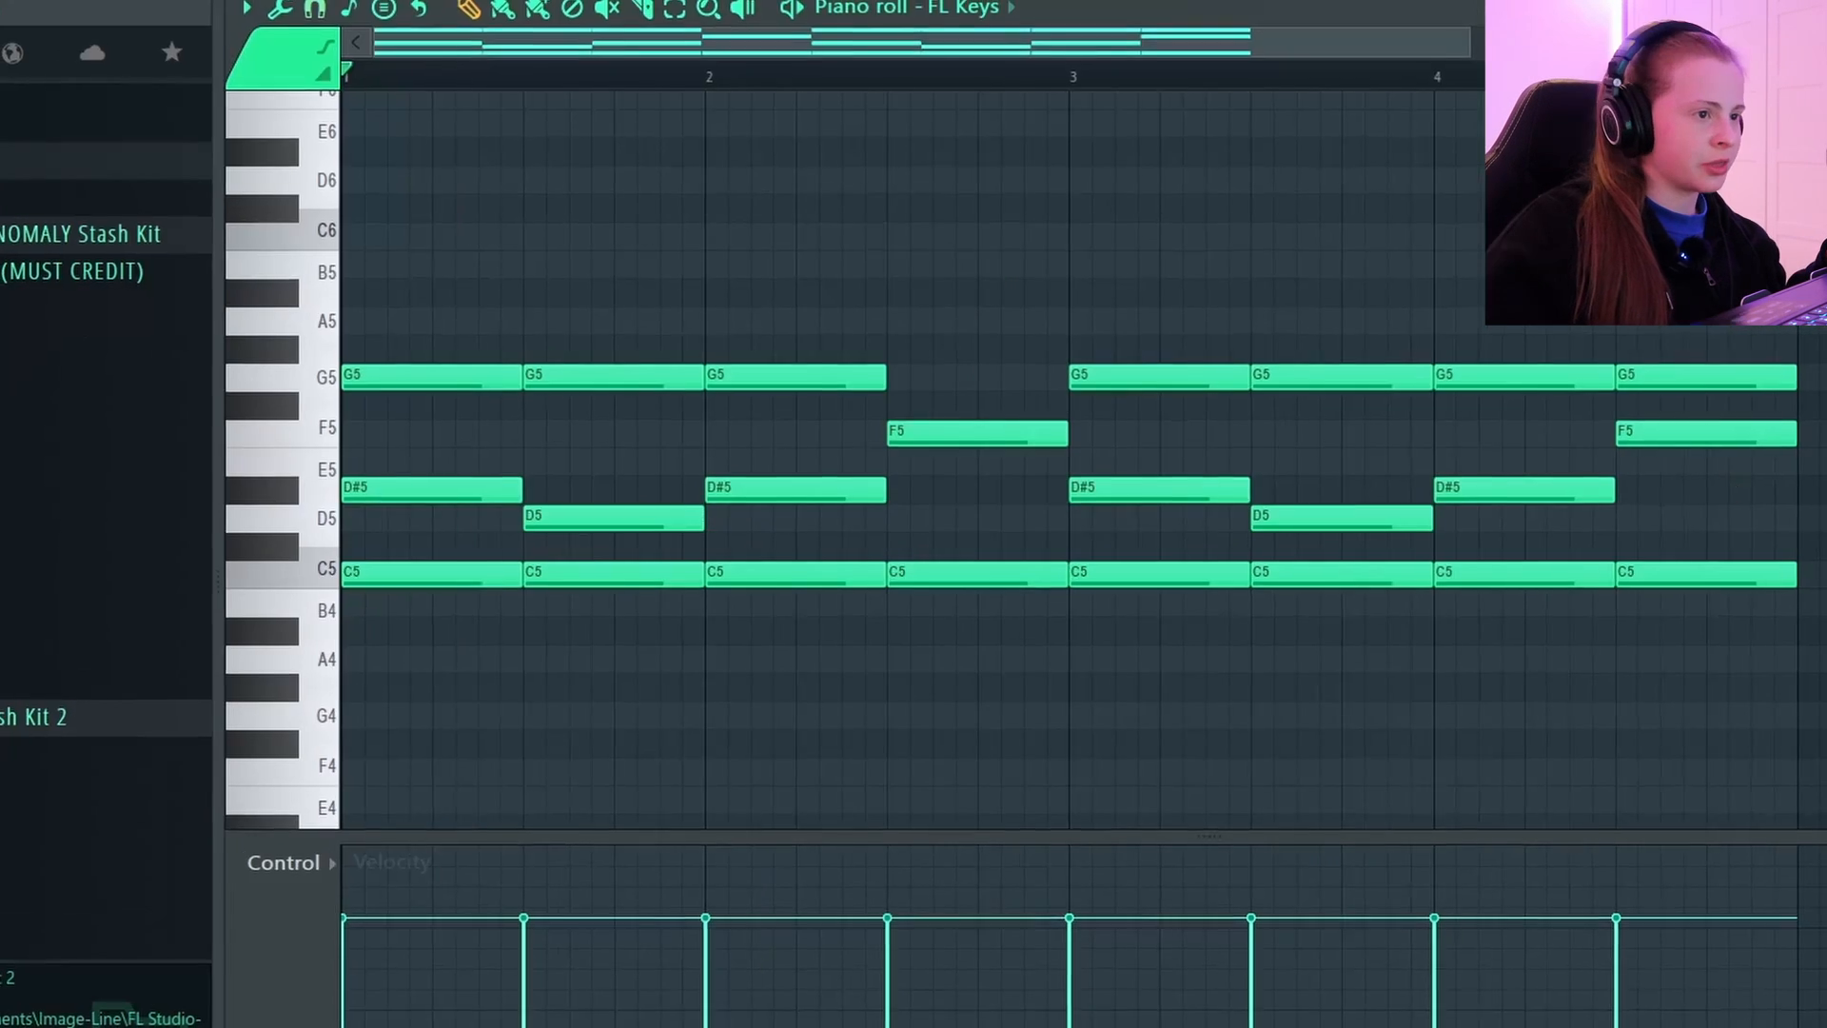
# Play back the chord progression and raise the top note of the last chord in bar 8 to G#5.
pyautogui.press('space')
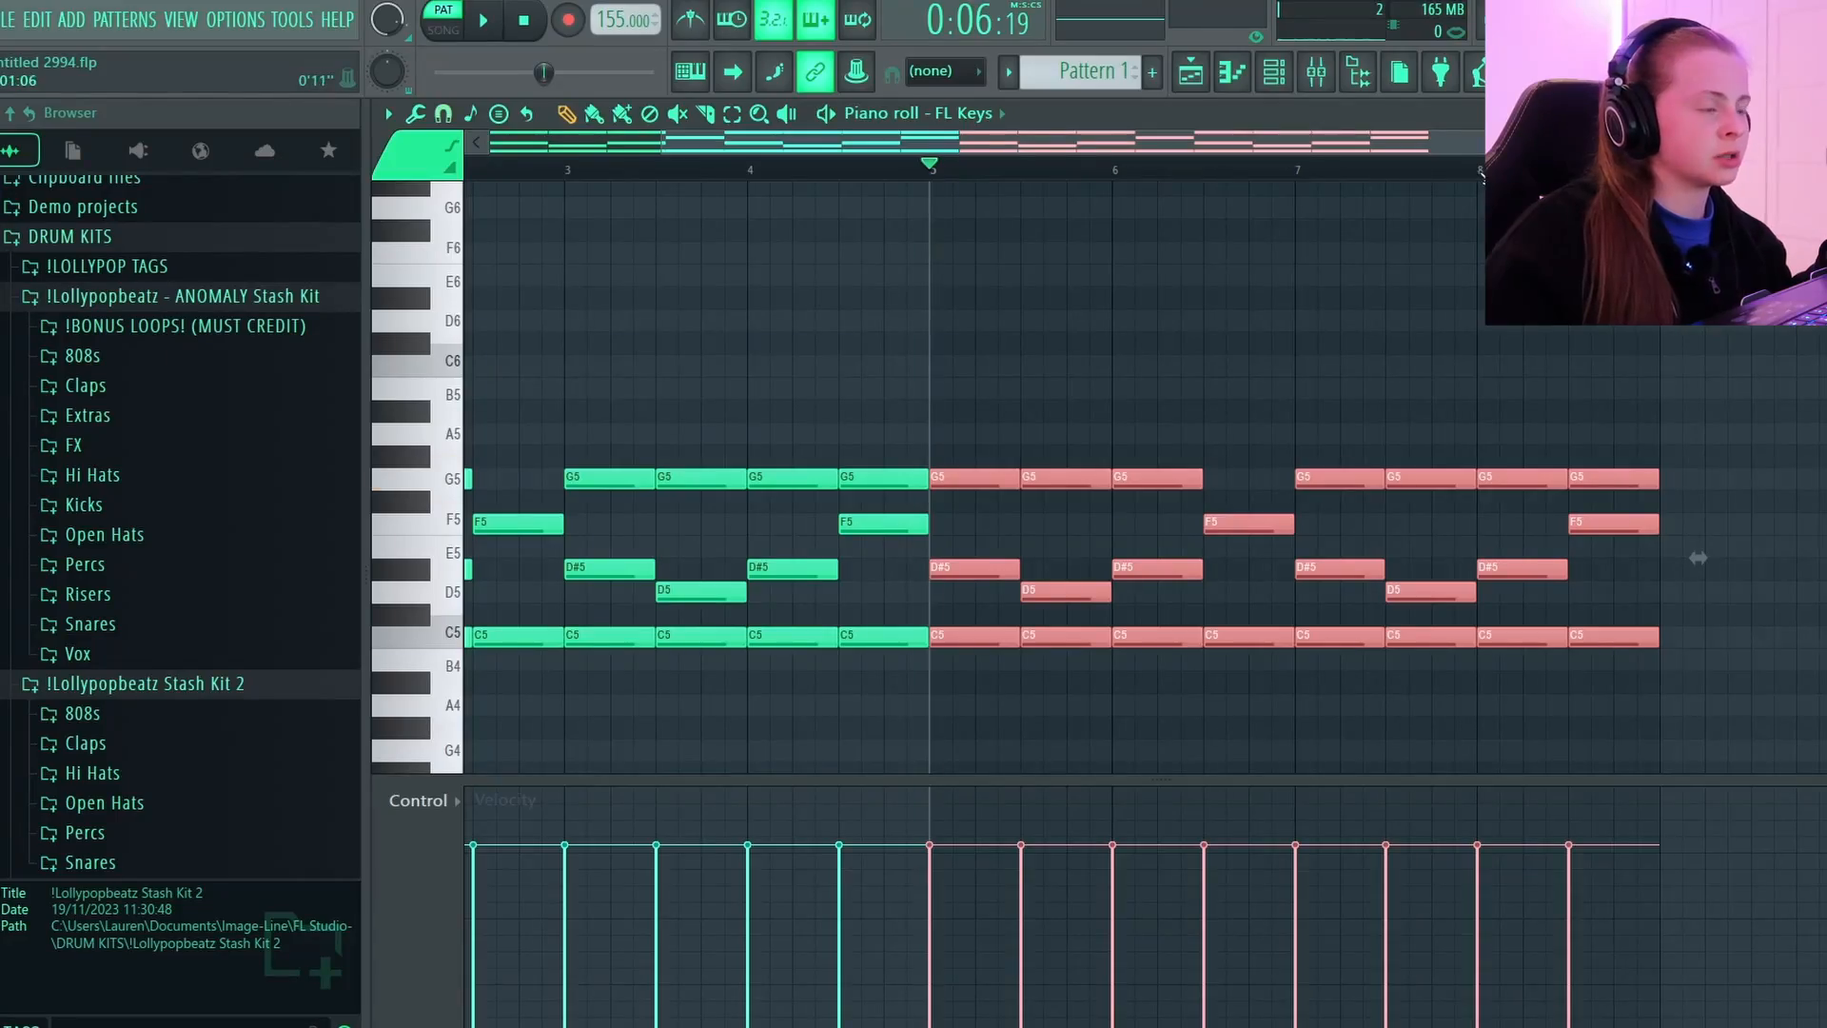
pyautogui.press('space')
pyautogui.scroll(2, 1482, 176)
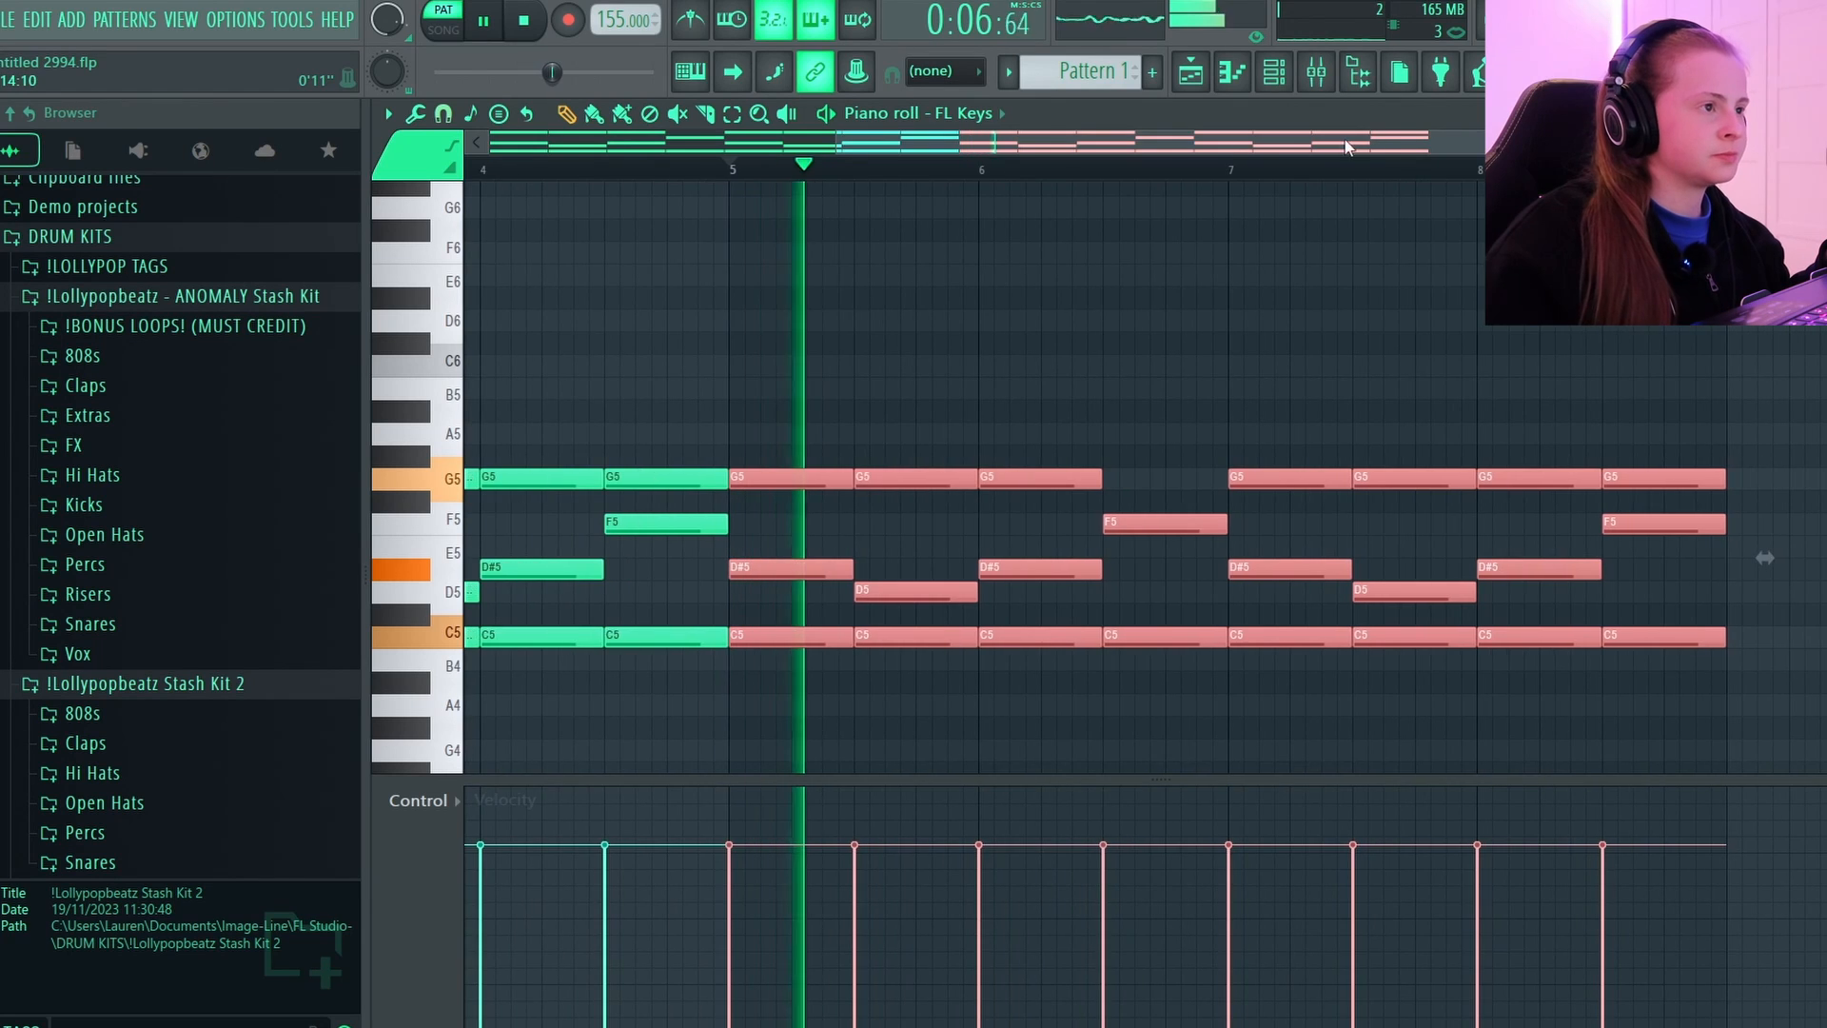
pyautogui.moveTo(1354, 143); pyautogui.dragTo(1394, 143)
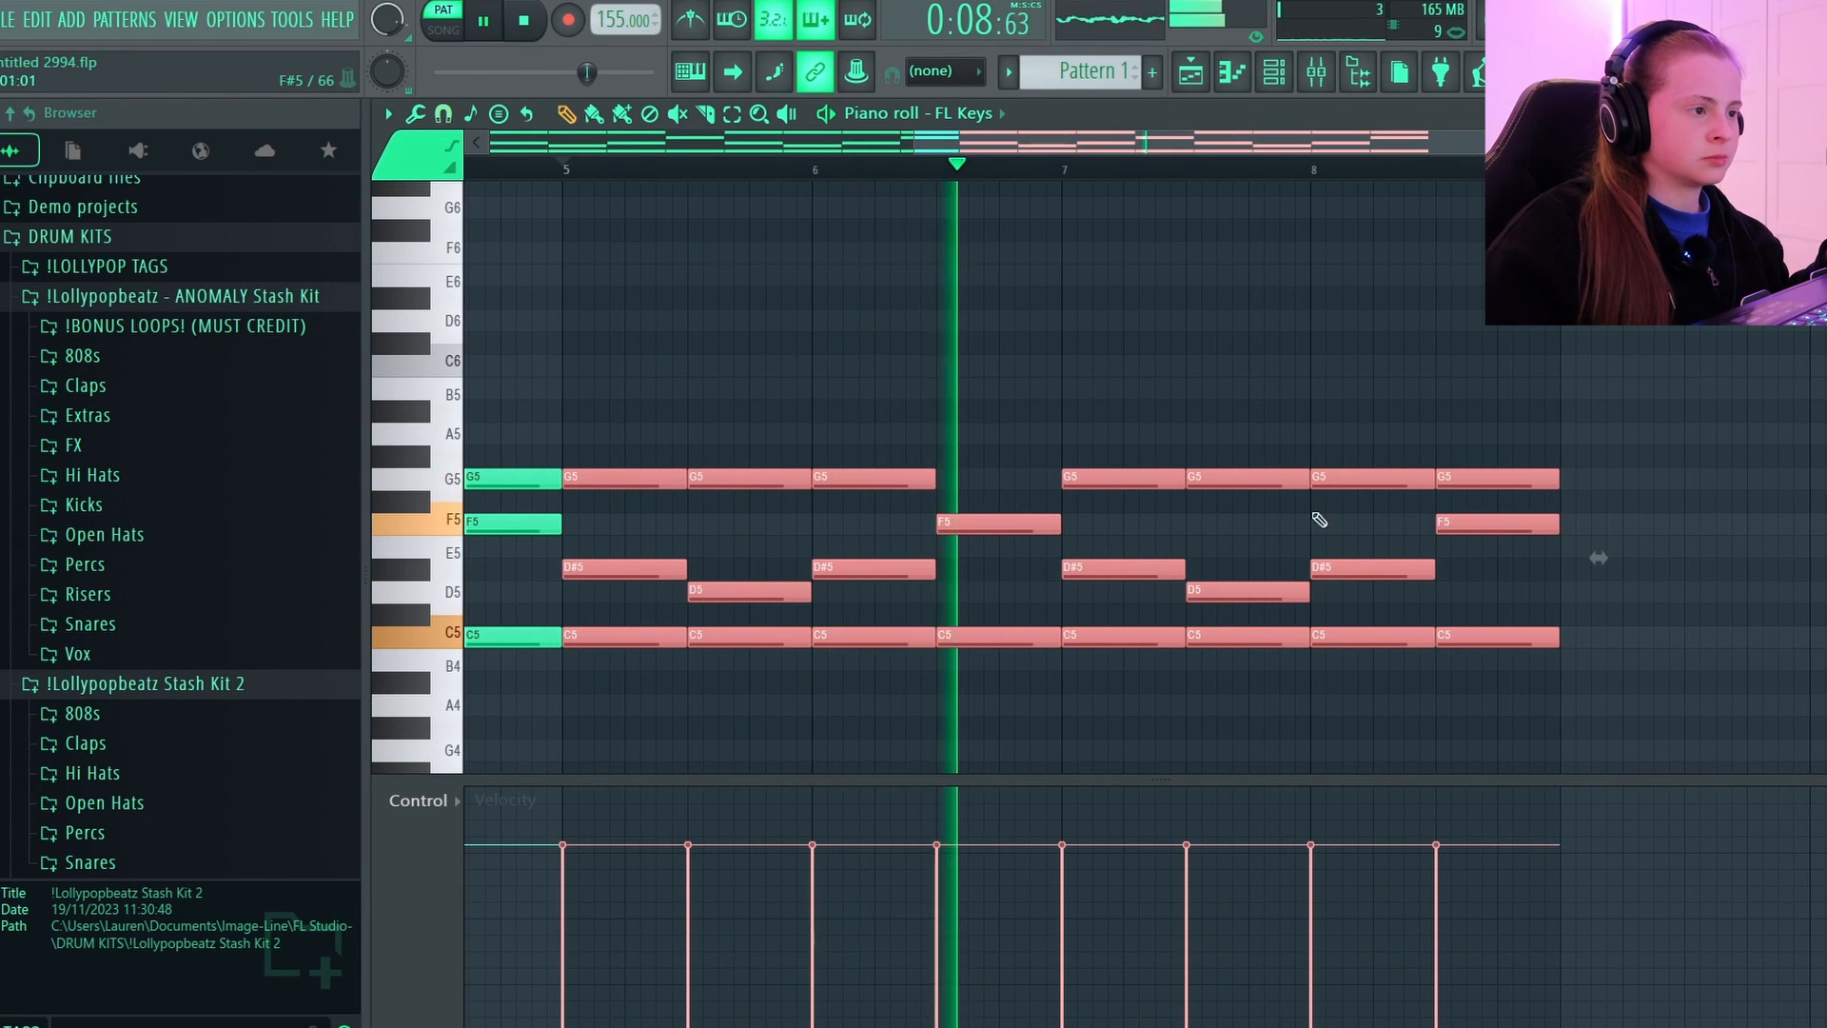
pyautogui.scroll(2, 1480, 319)
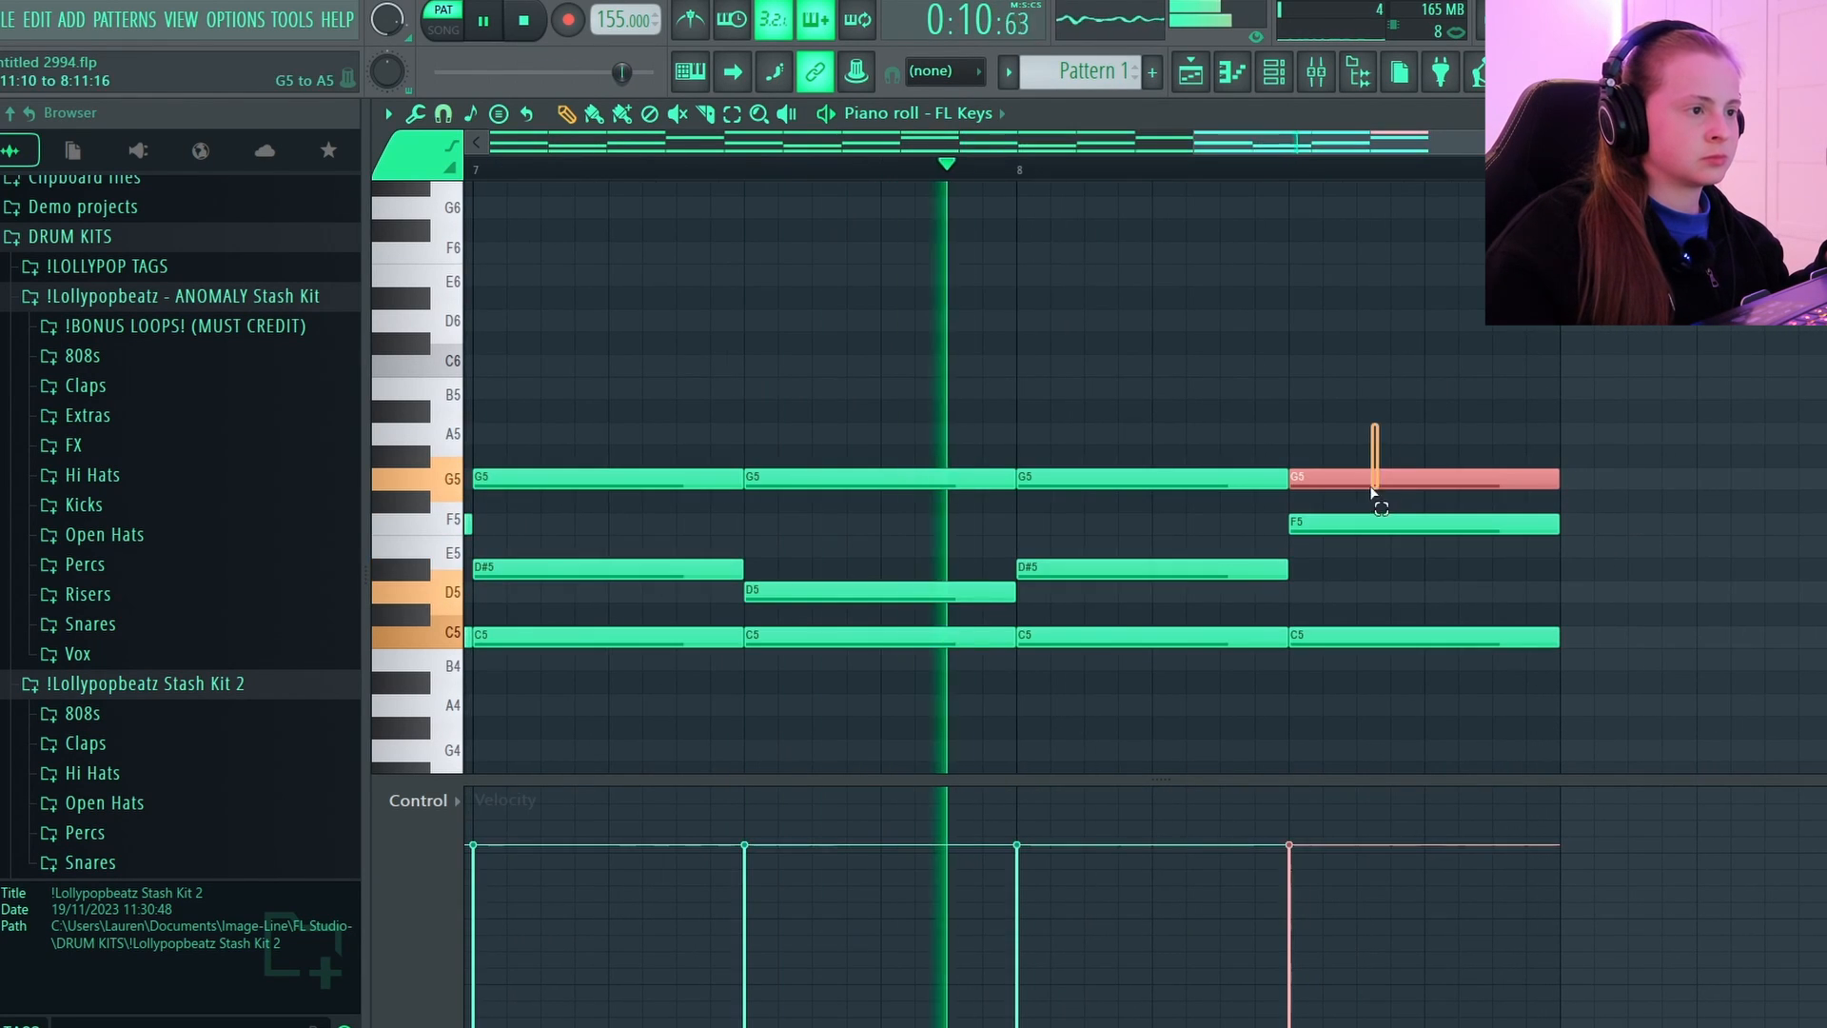
pyautogui.moveTo(1374, 482); pyautogui.dragTo(1375, 415)
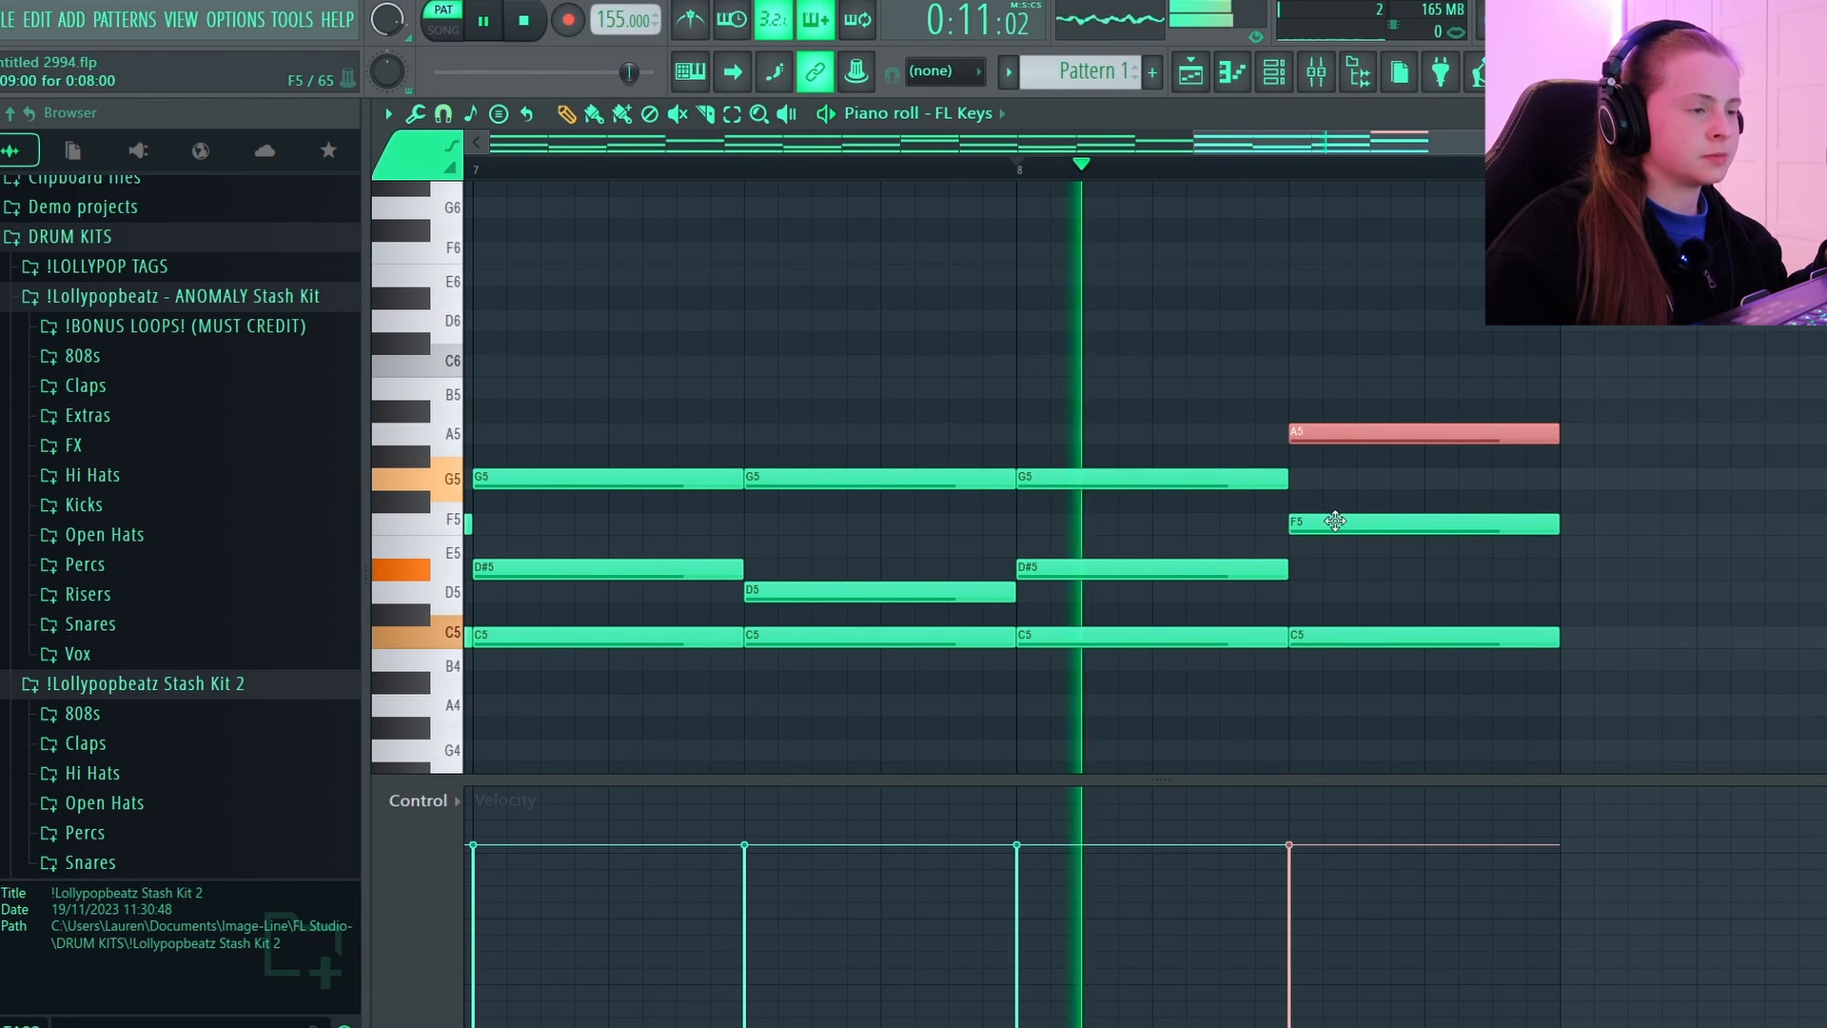
pyautogui.moveTo(1361, 440); pyautogui.dragTo(1354, 463)
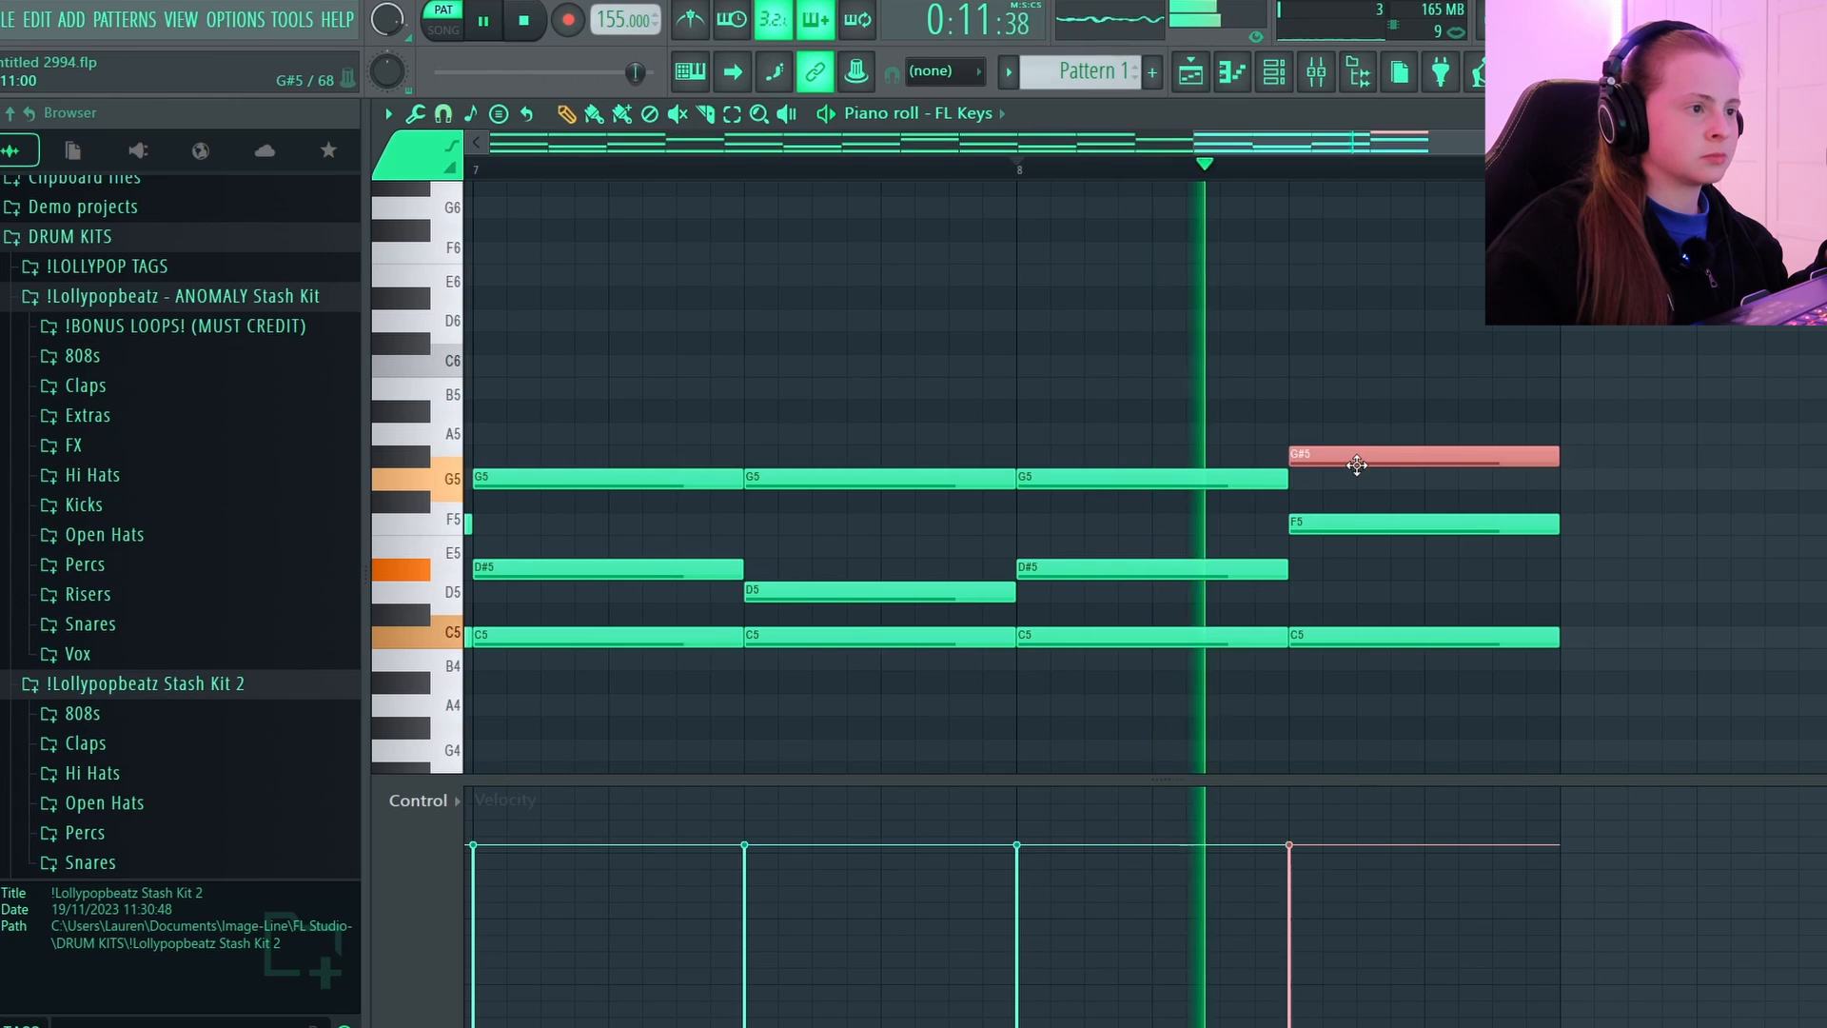
pyautogui.press('space')
pyautogui.scroll(-3, 1424, 172)
pyautogui.moveTo(1334, 471); pyautogui.dragTo(1334, 441)
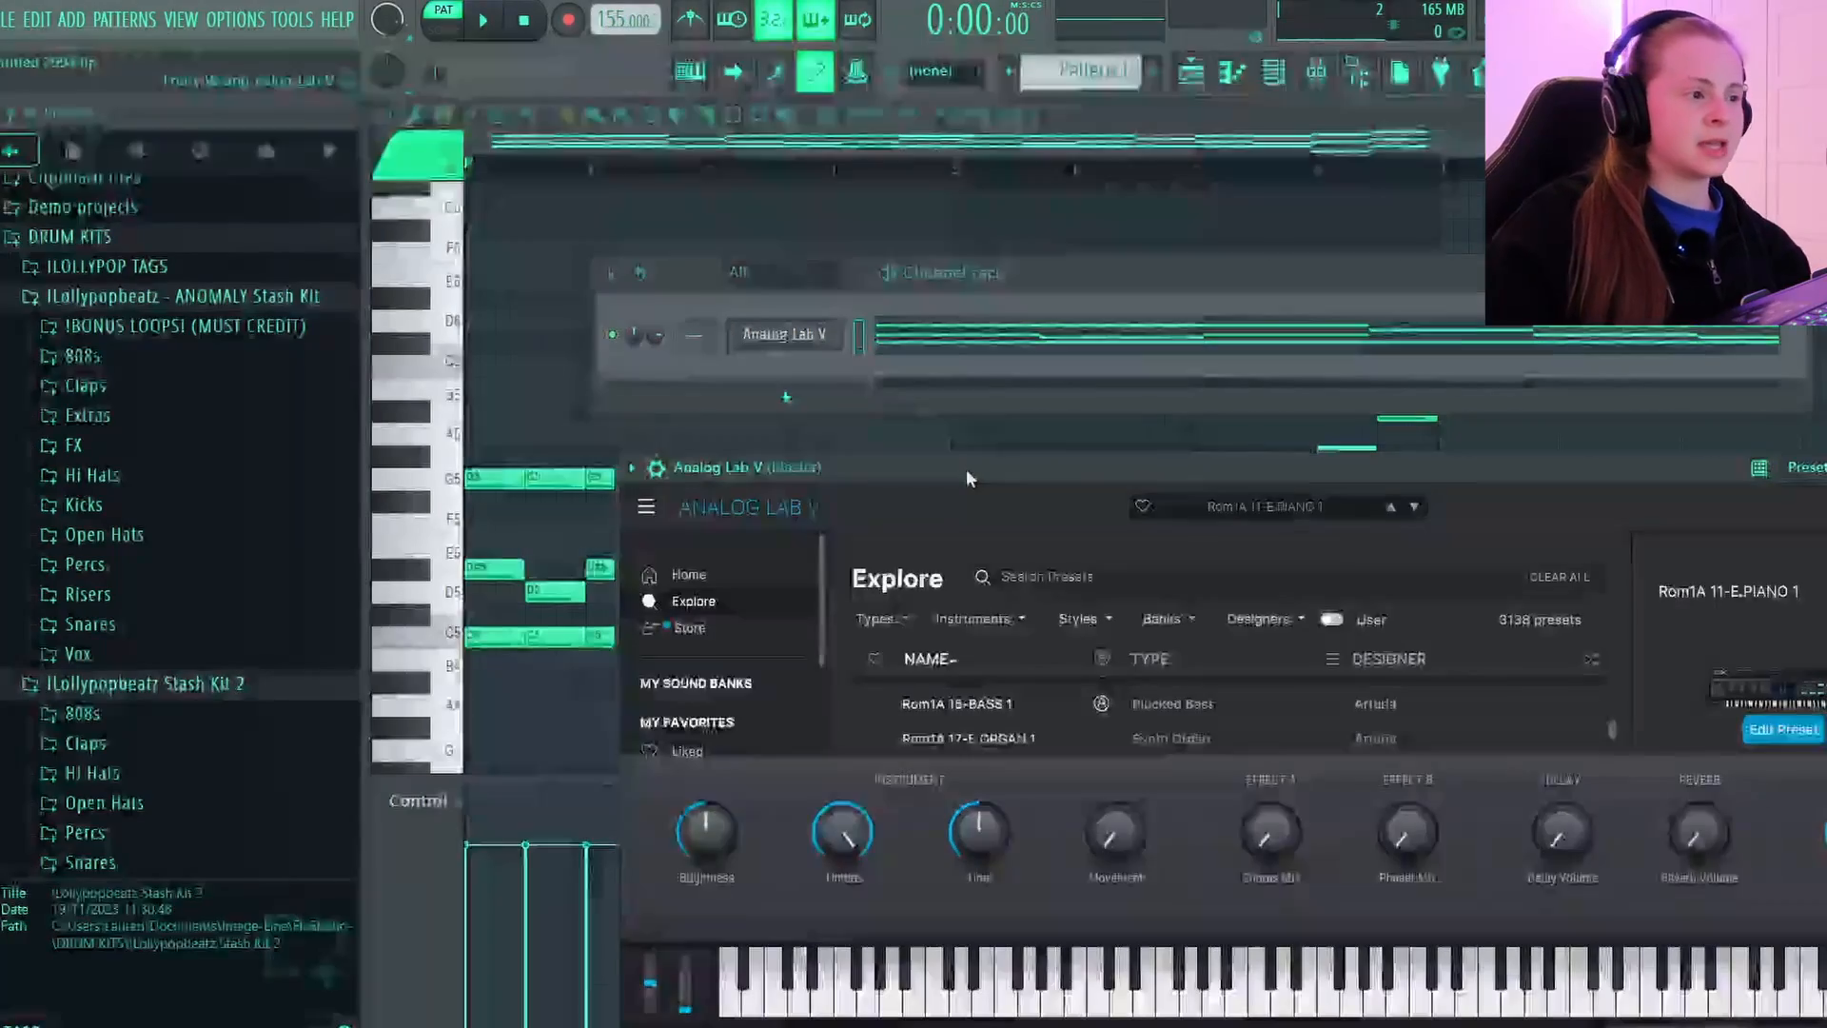
# Enlarge the Analog Lab V window and load the BELLWHISTLE preset from the SHADOWS bank.
pyautogui.moveTo(969, 472); pyautogui.dragTo(849, 225)
pyautogui.click(1041, 373)
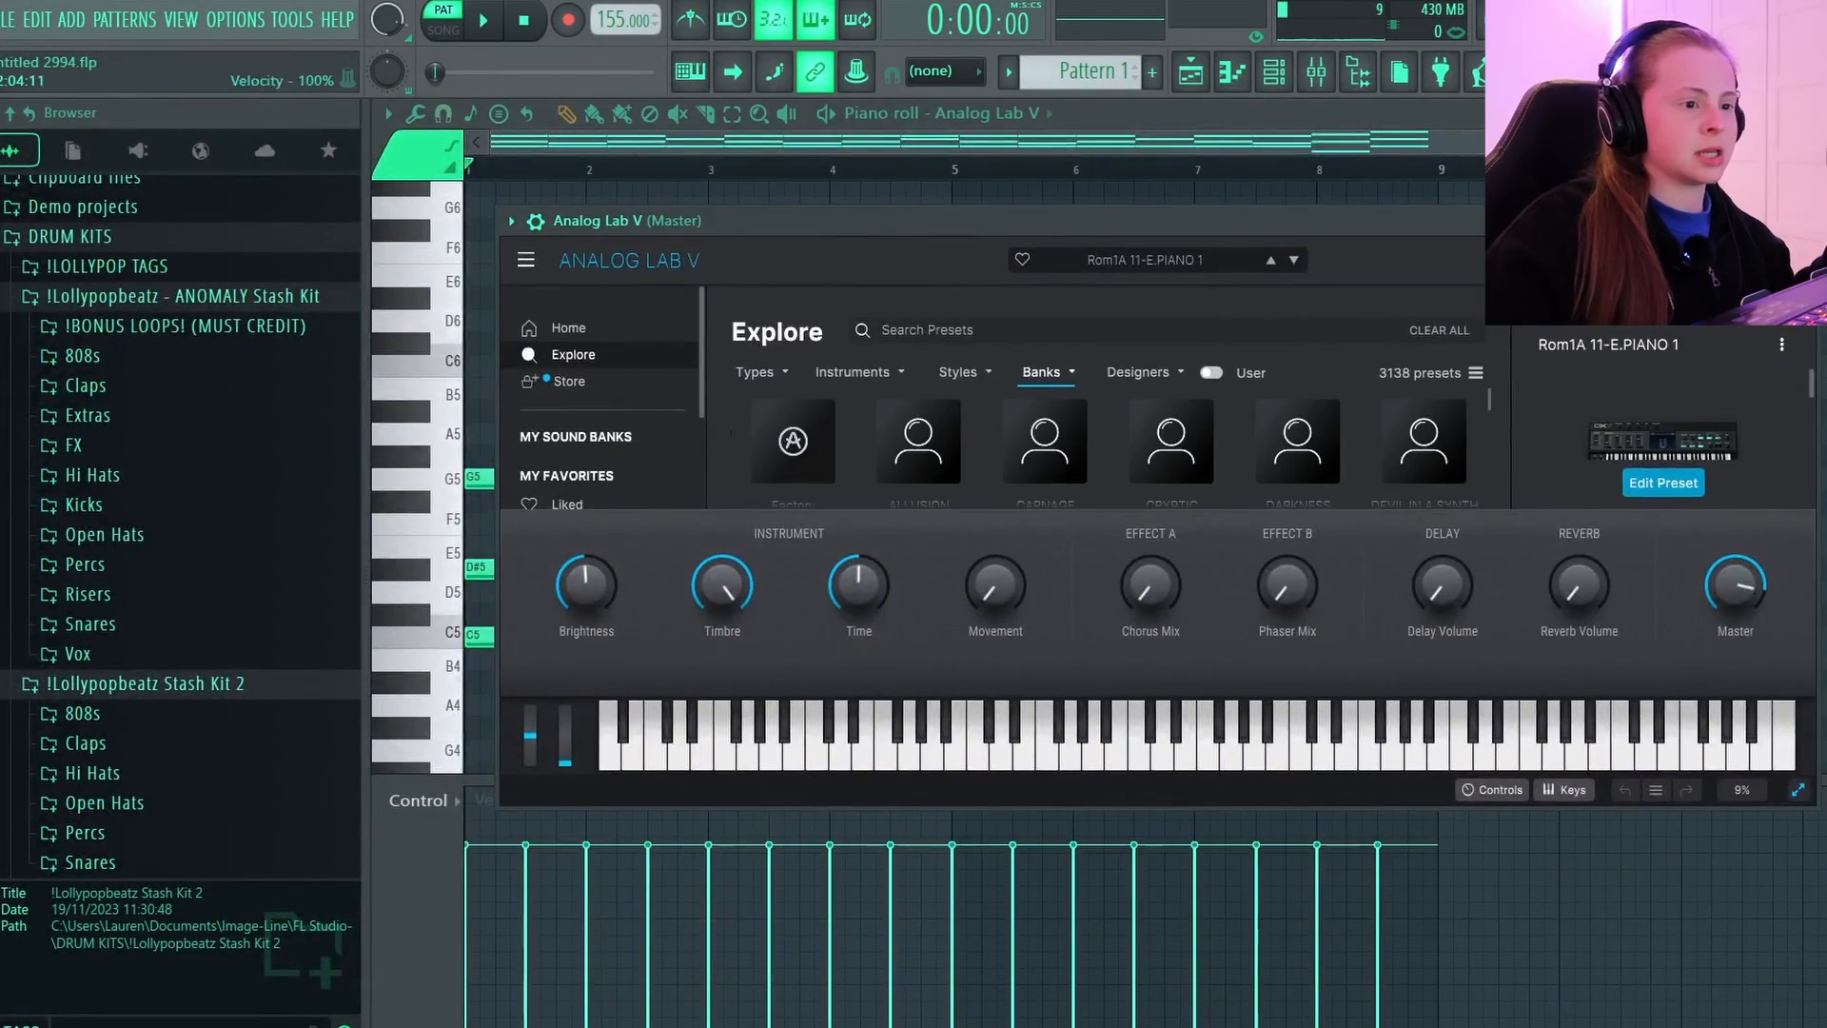
pyautogui.click(1798, 790)
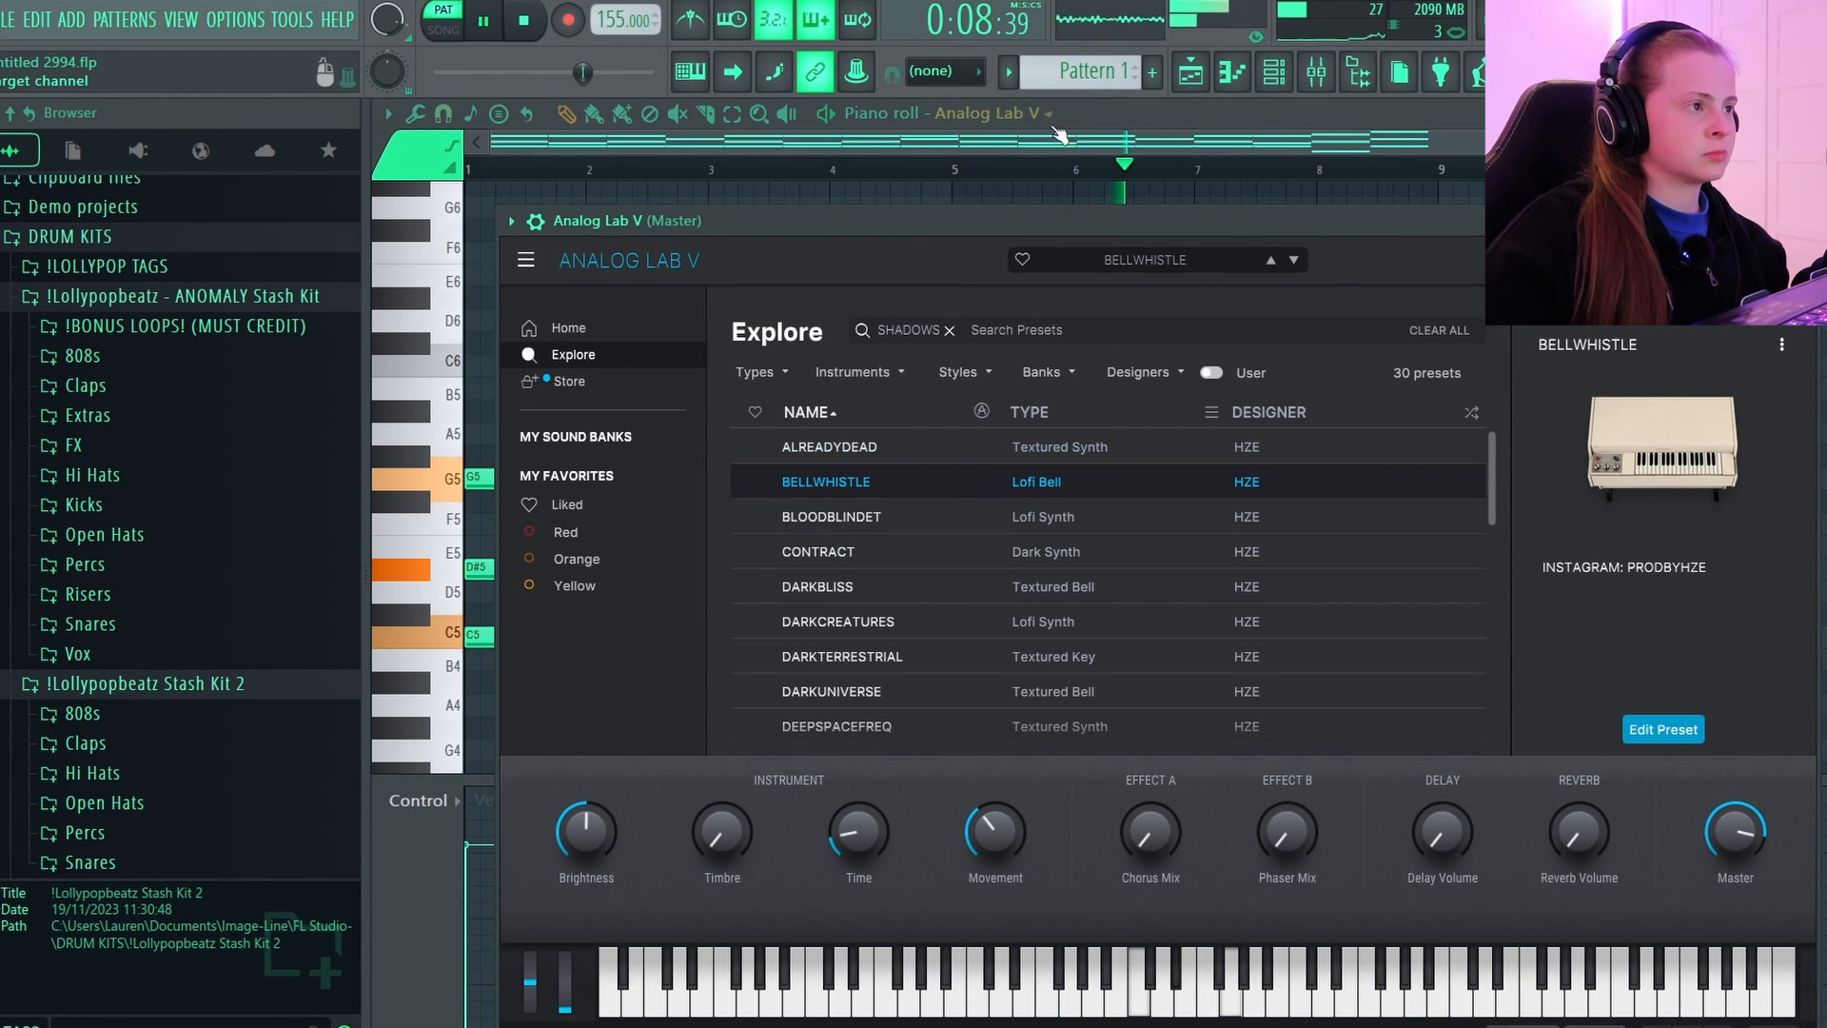
# Transpose all the Analog Lab V notes down one octave and play back the pattern.
pyautogui.click(1027, 148)
pyautogui.hotkey('ctrl', 'Down')
pyautogui.scroll(-2, 1204, 344)
pyautogui.scroll(-3, 1204, 345)
pyautogui.press('space')
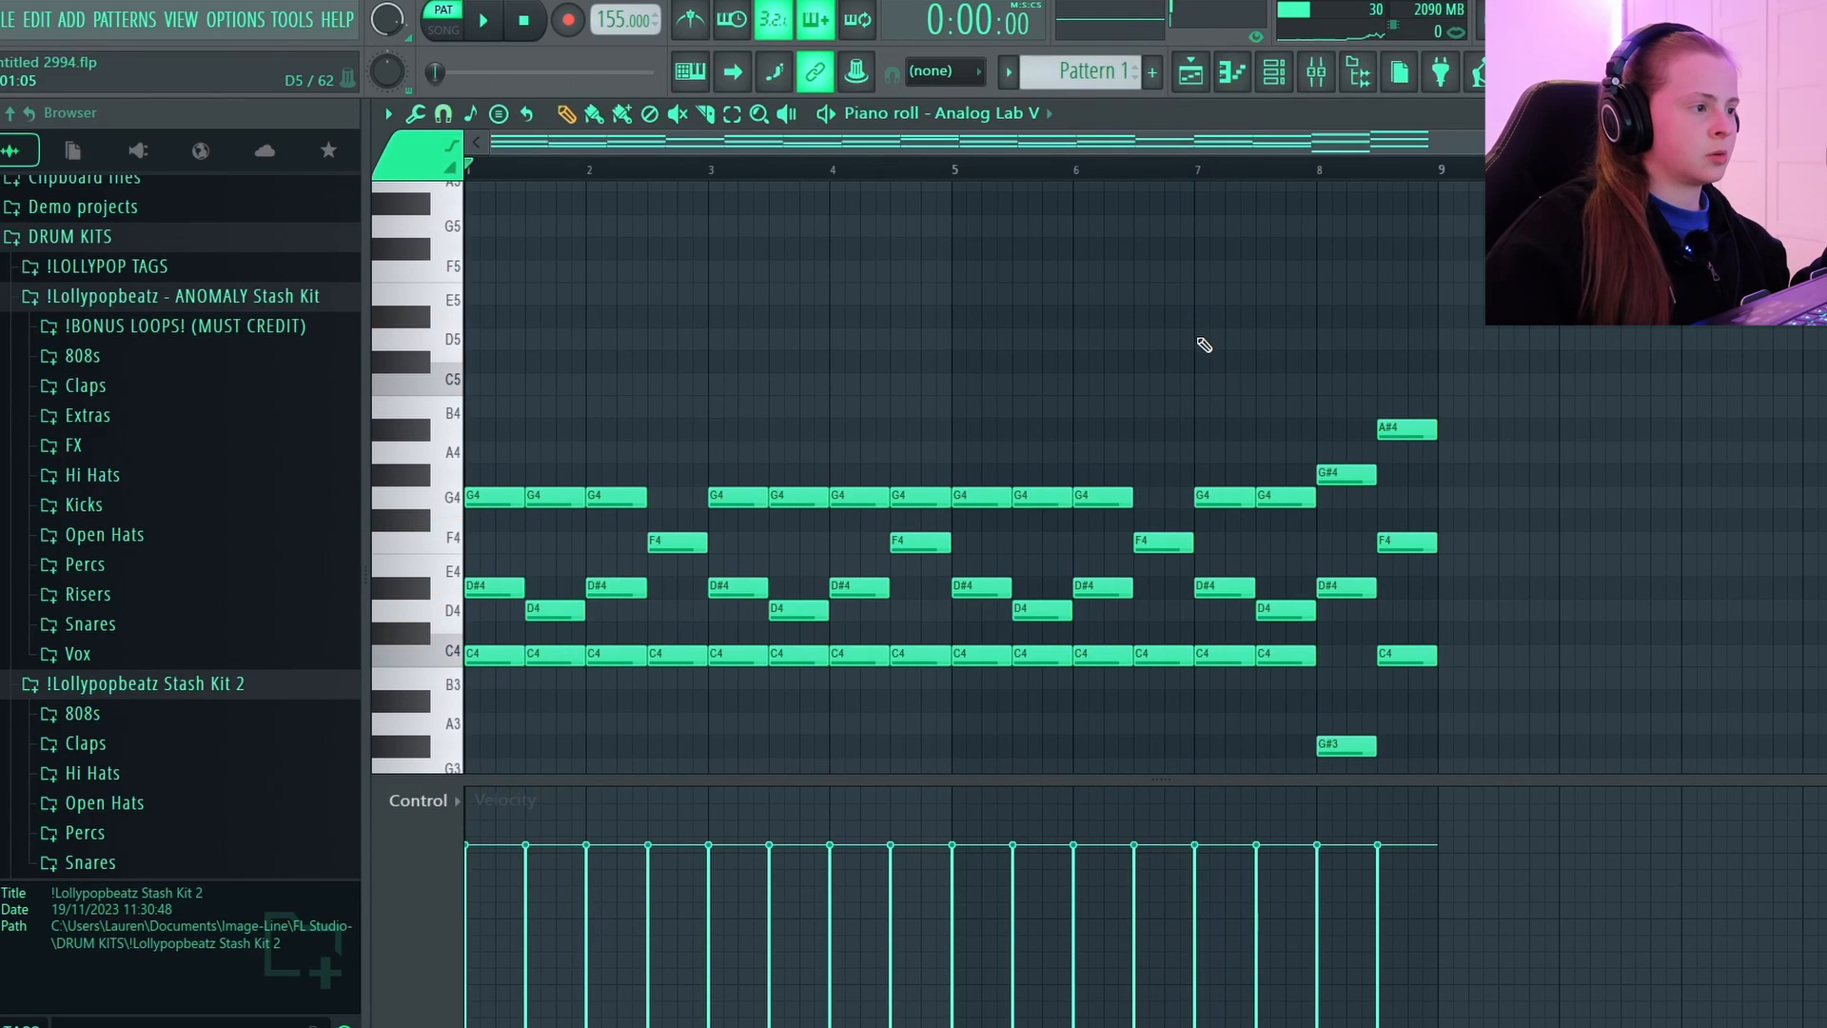
pyautogui.press('space')
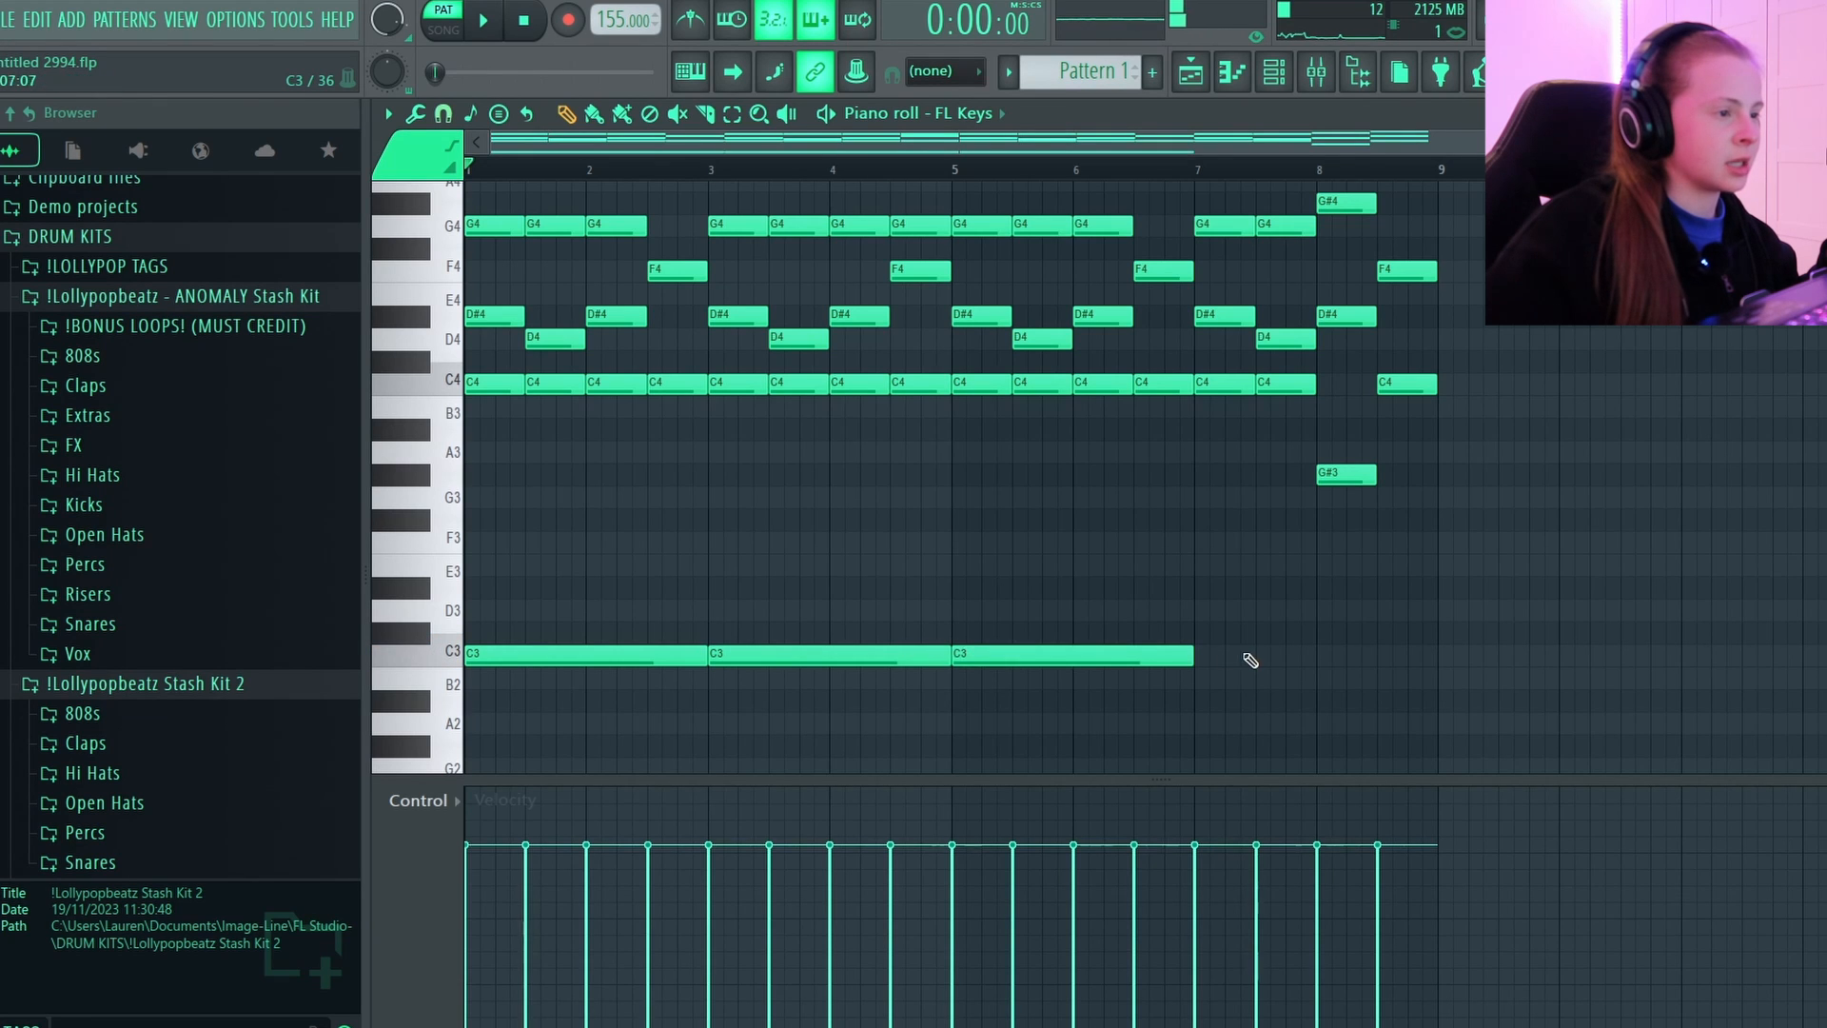
# Transpose all the FL Keys notes up one octave.
pyautogui.hotkey('ctrl', 'a')
pyautogui.hotkey('ctrl', 'Up')
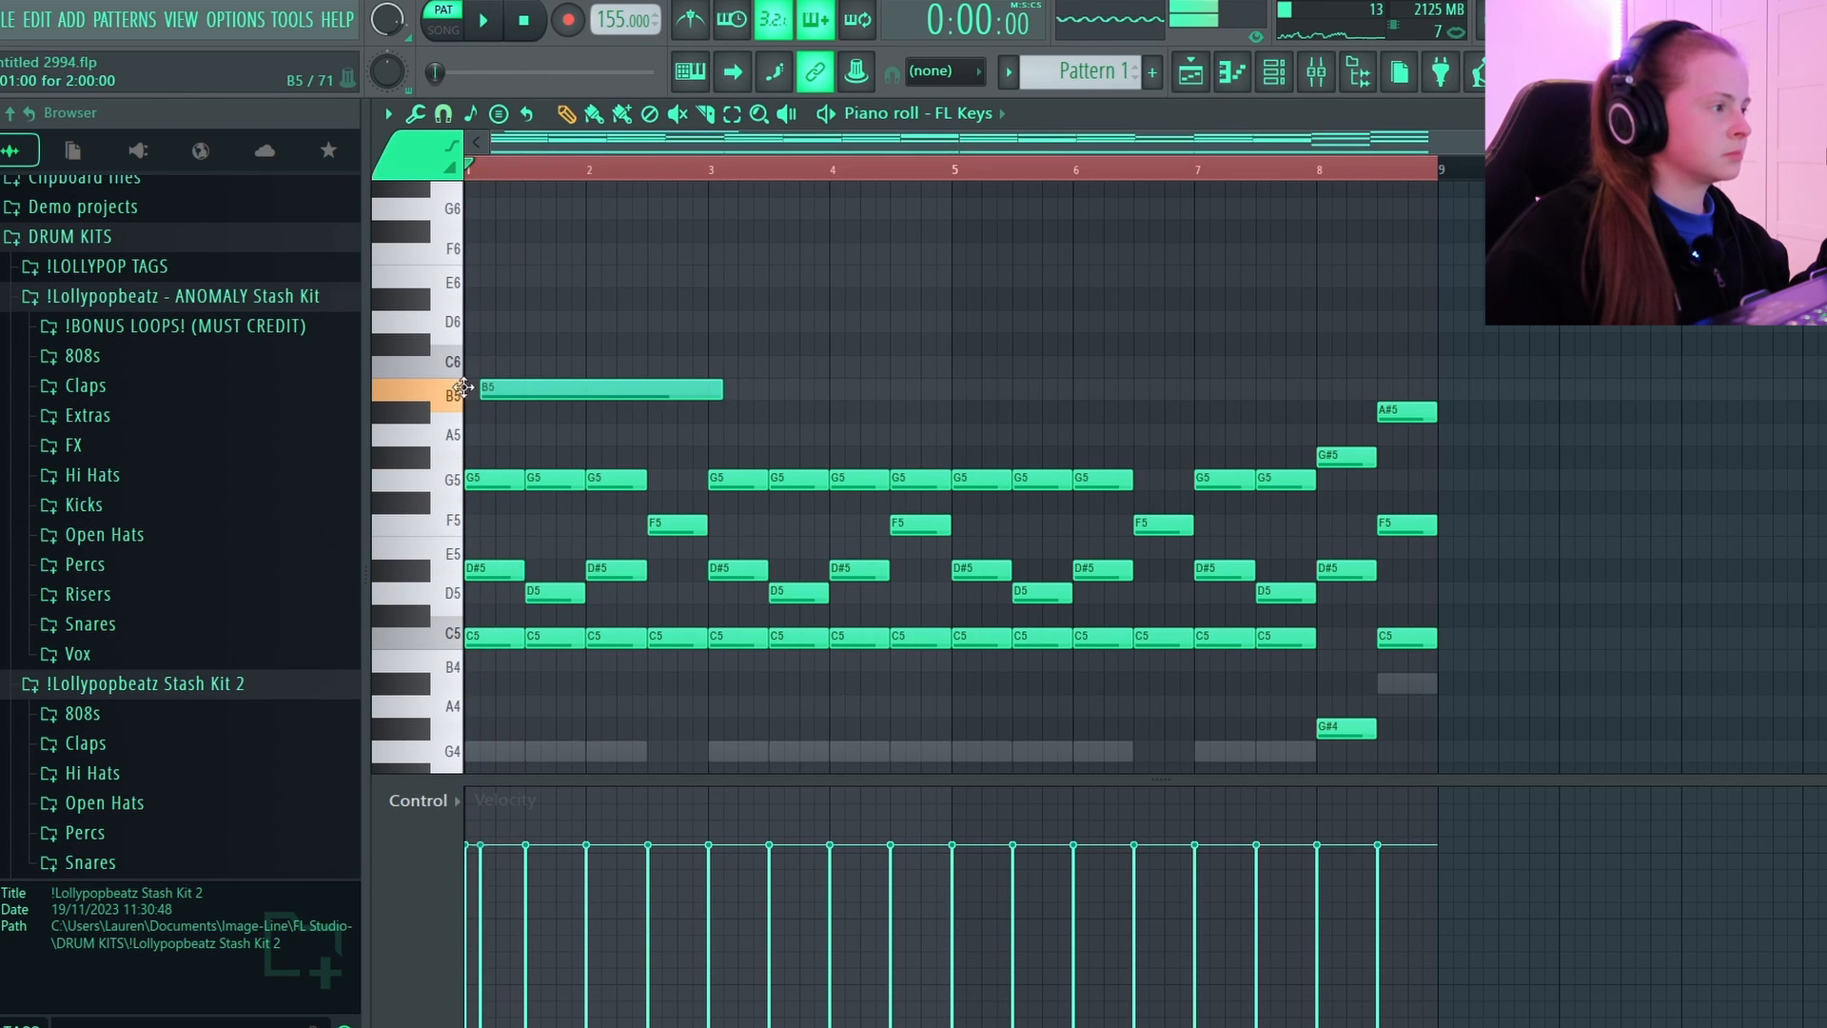
pyautogui.press('space')
# Draw one-bar melody notes above the chords: D#6 in bar 1, F6 in bar 2, G6 in bar 3 and G#6 in bar 4.
pyautogui.moveTo(474, 386); pyautogui.dragTo(501, 356)
pyautogui.press('space')
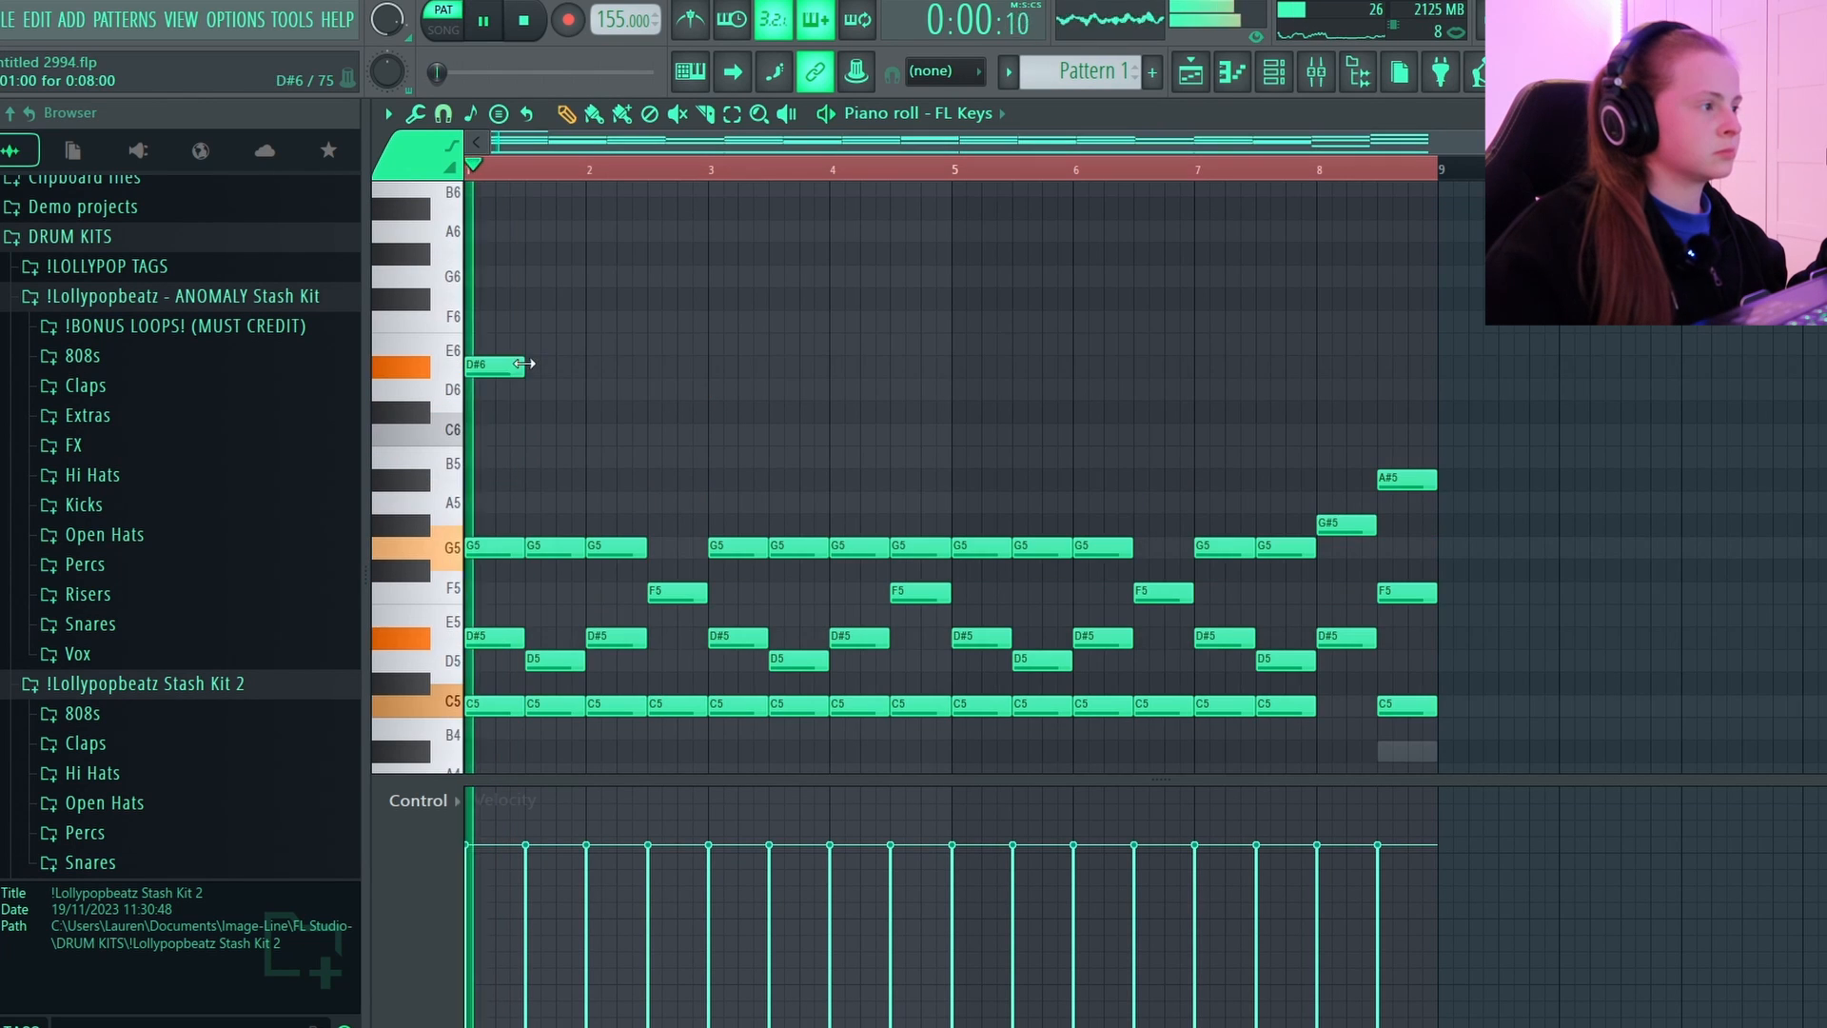
pyautogui.moveTo(527, 363); pyautogui.dragTo(589, 361)
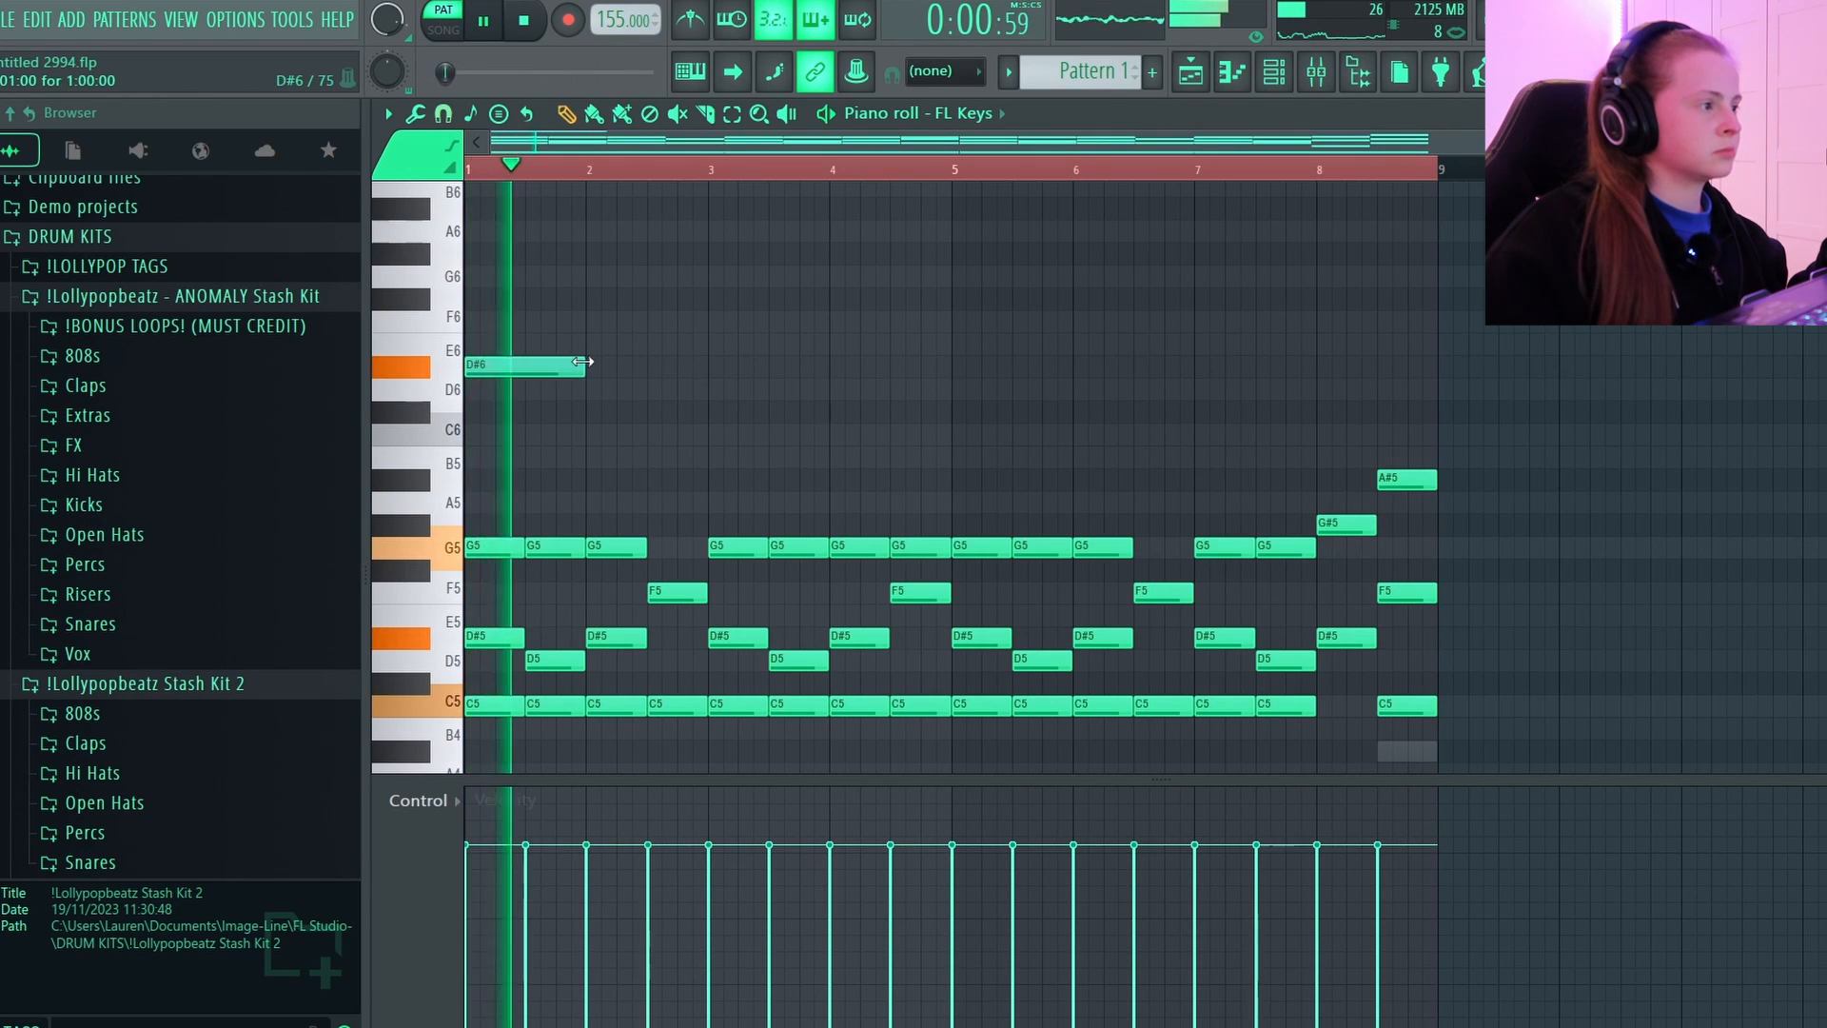
pyautogui.click(629, 319)
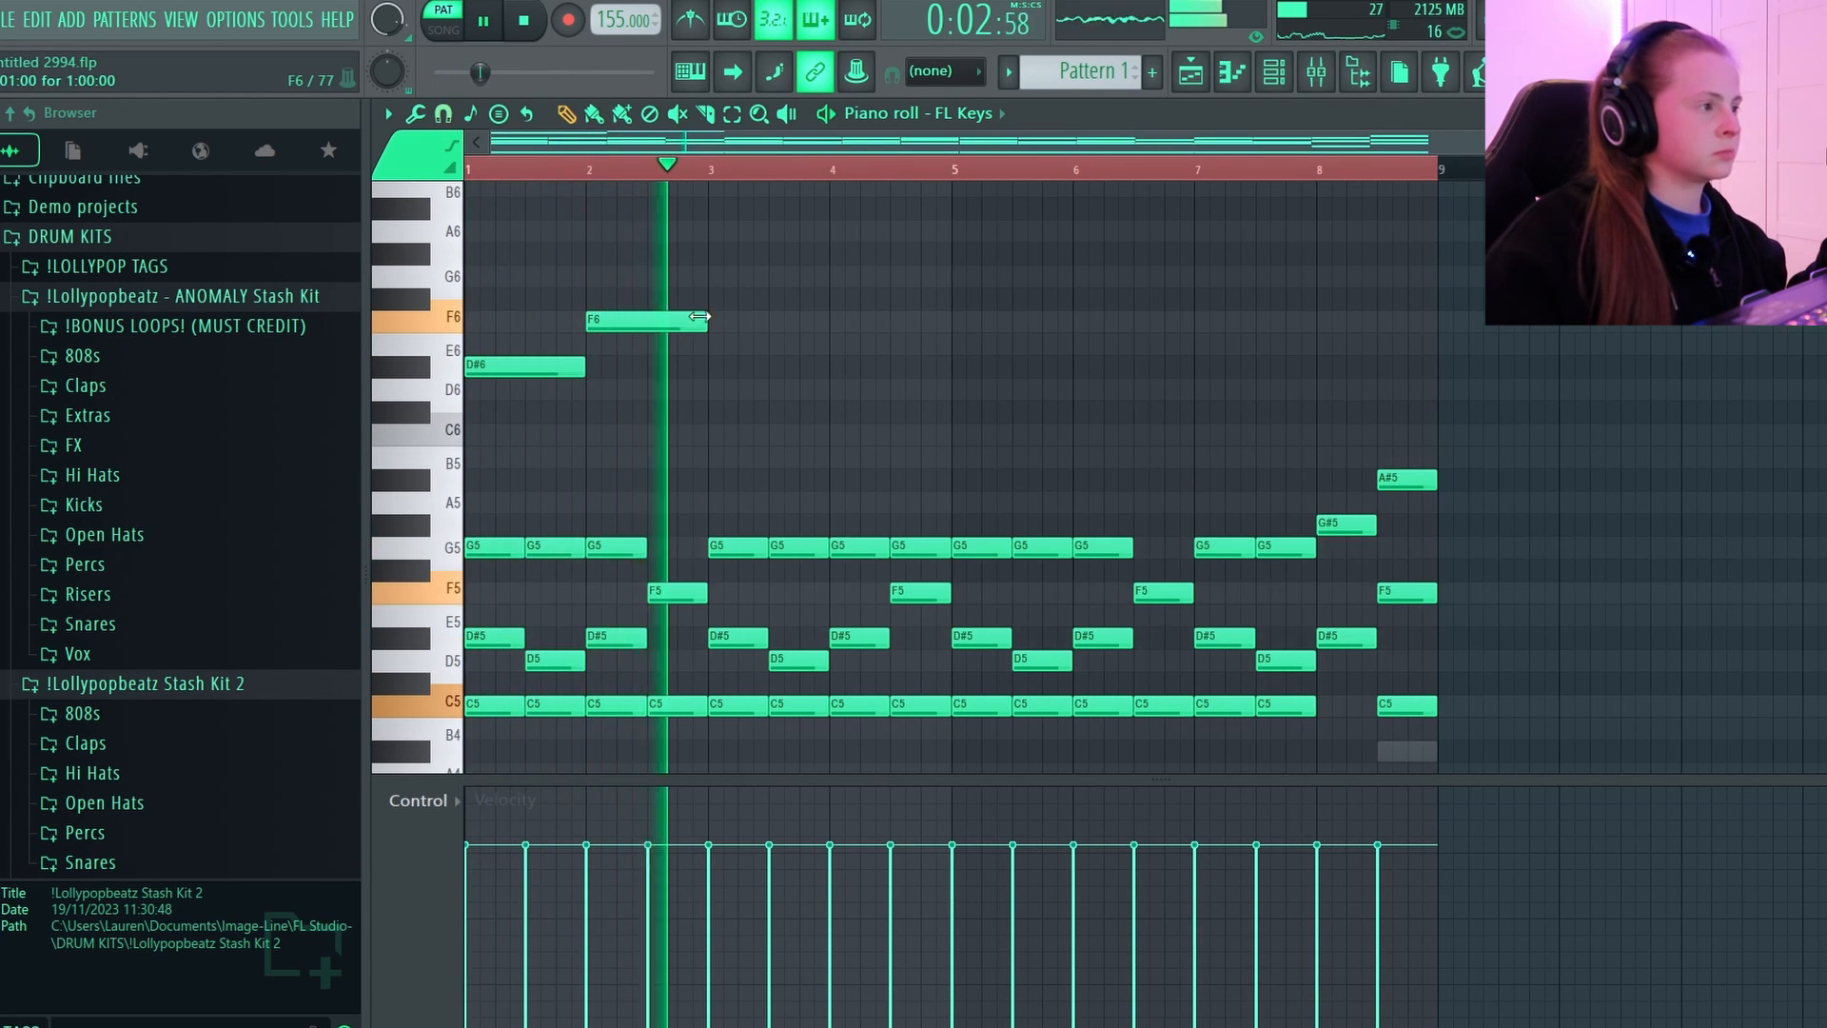
pyautogui.click(761, 276)
pyautogui.click(847, 231)
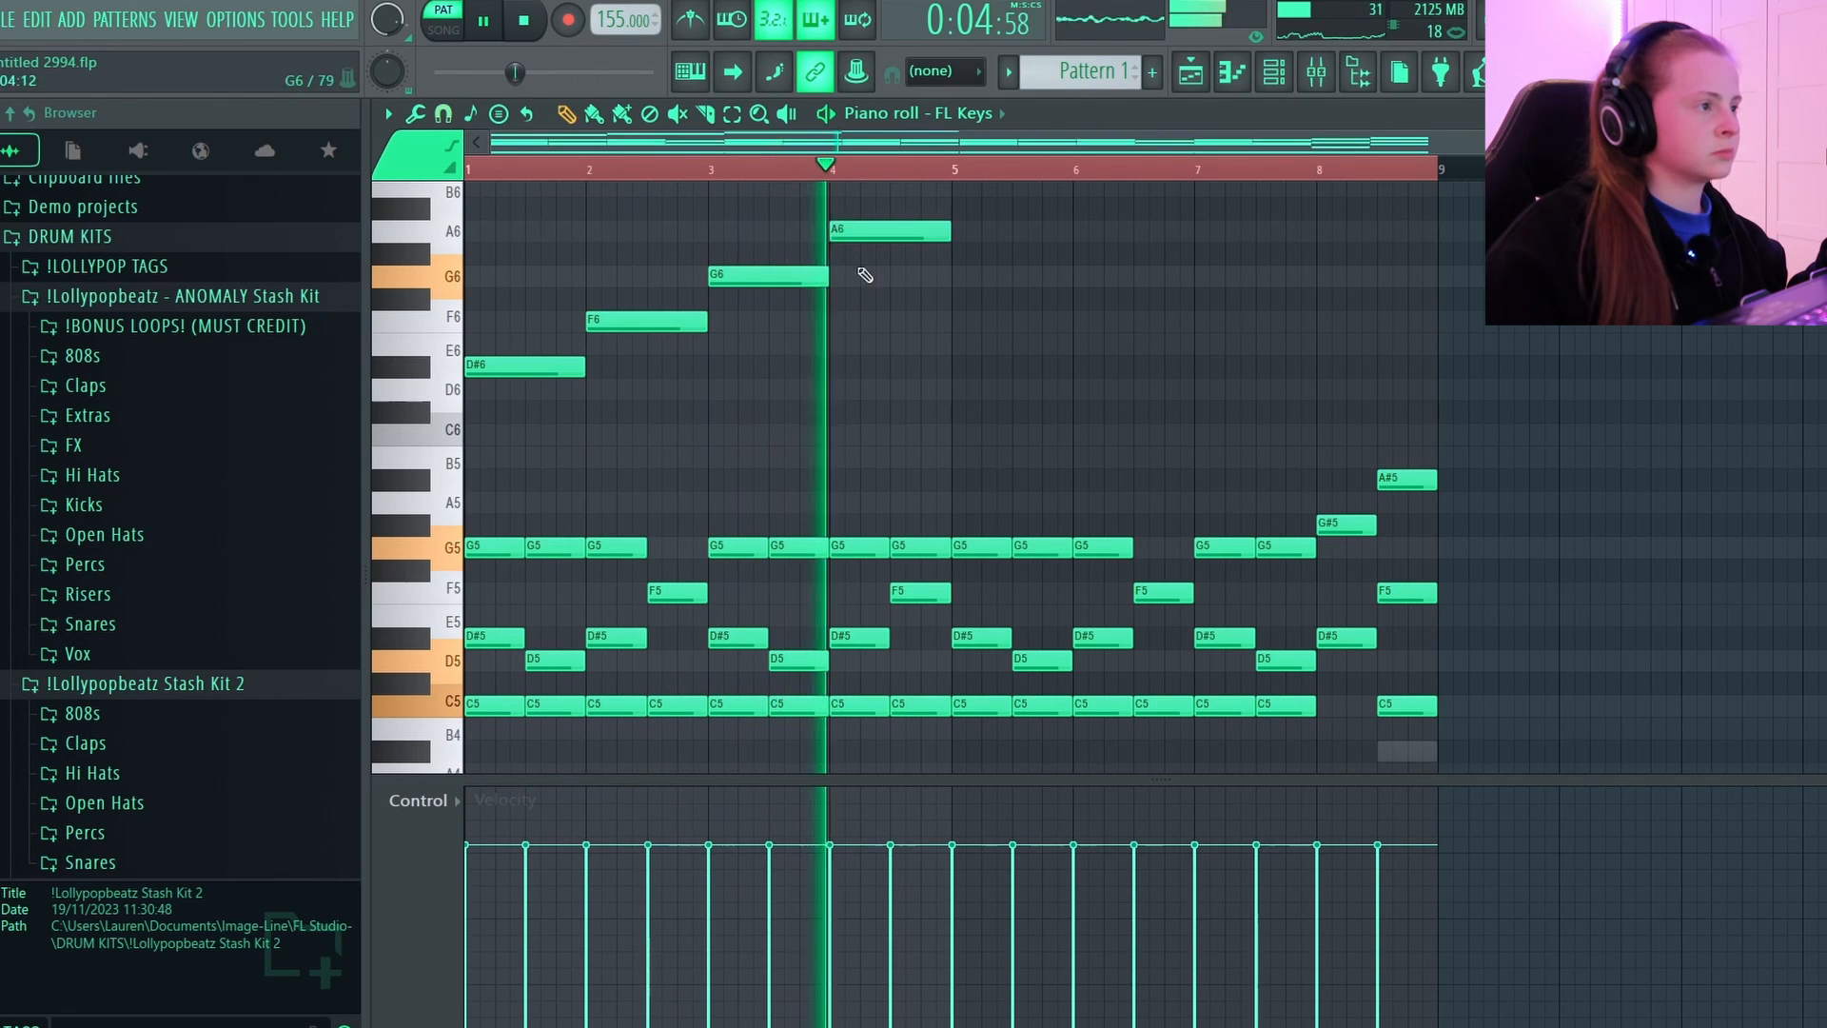
pyautogui.moveTo(860, 235); pyautogui.dragTo(860, 264)
# Play back the melody and lower its bar 4 note to D6.
pyautogui.press('space')
pyautogui.press('space')
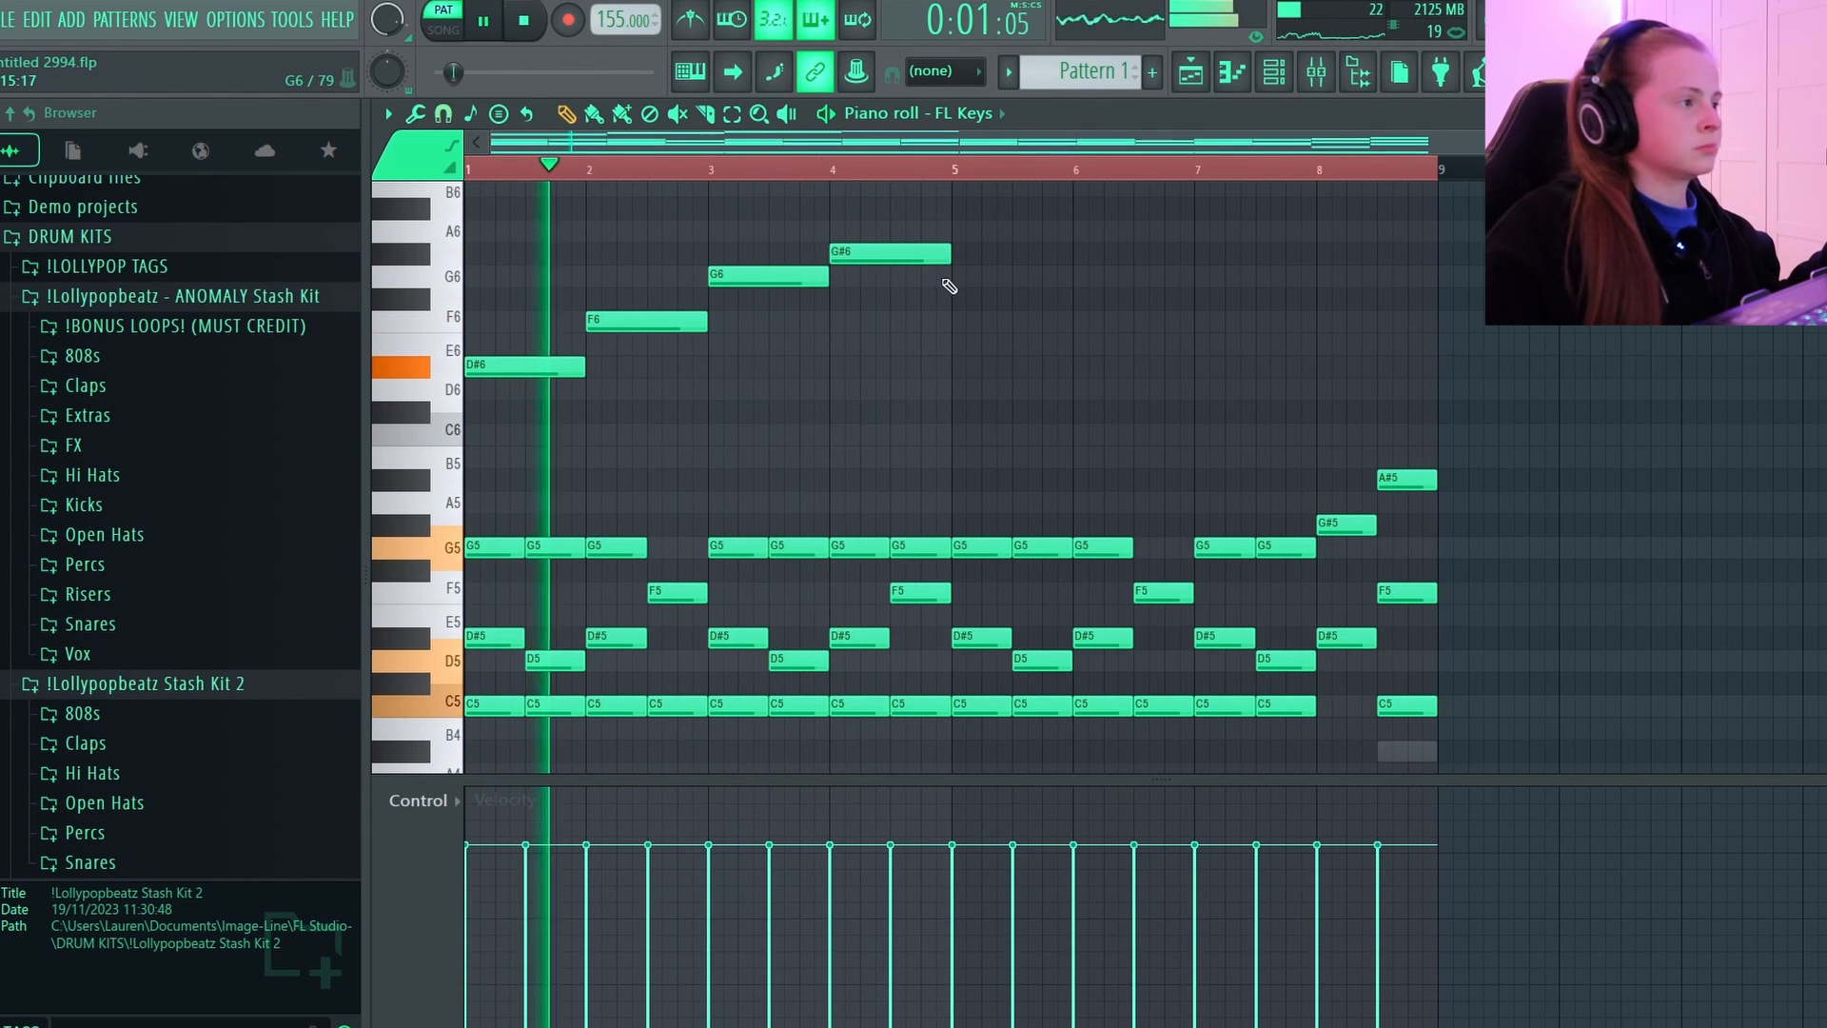
pyautogui.scroll(2, 1040, 394)
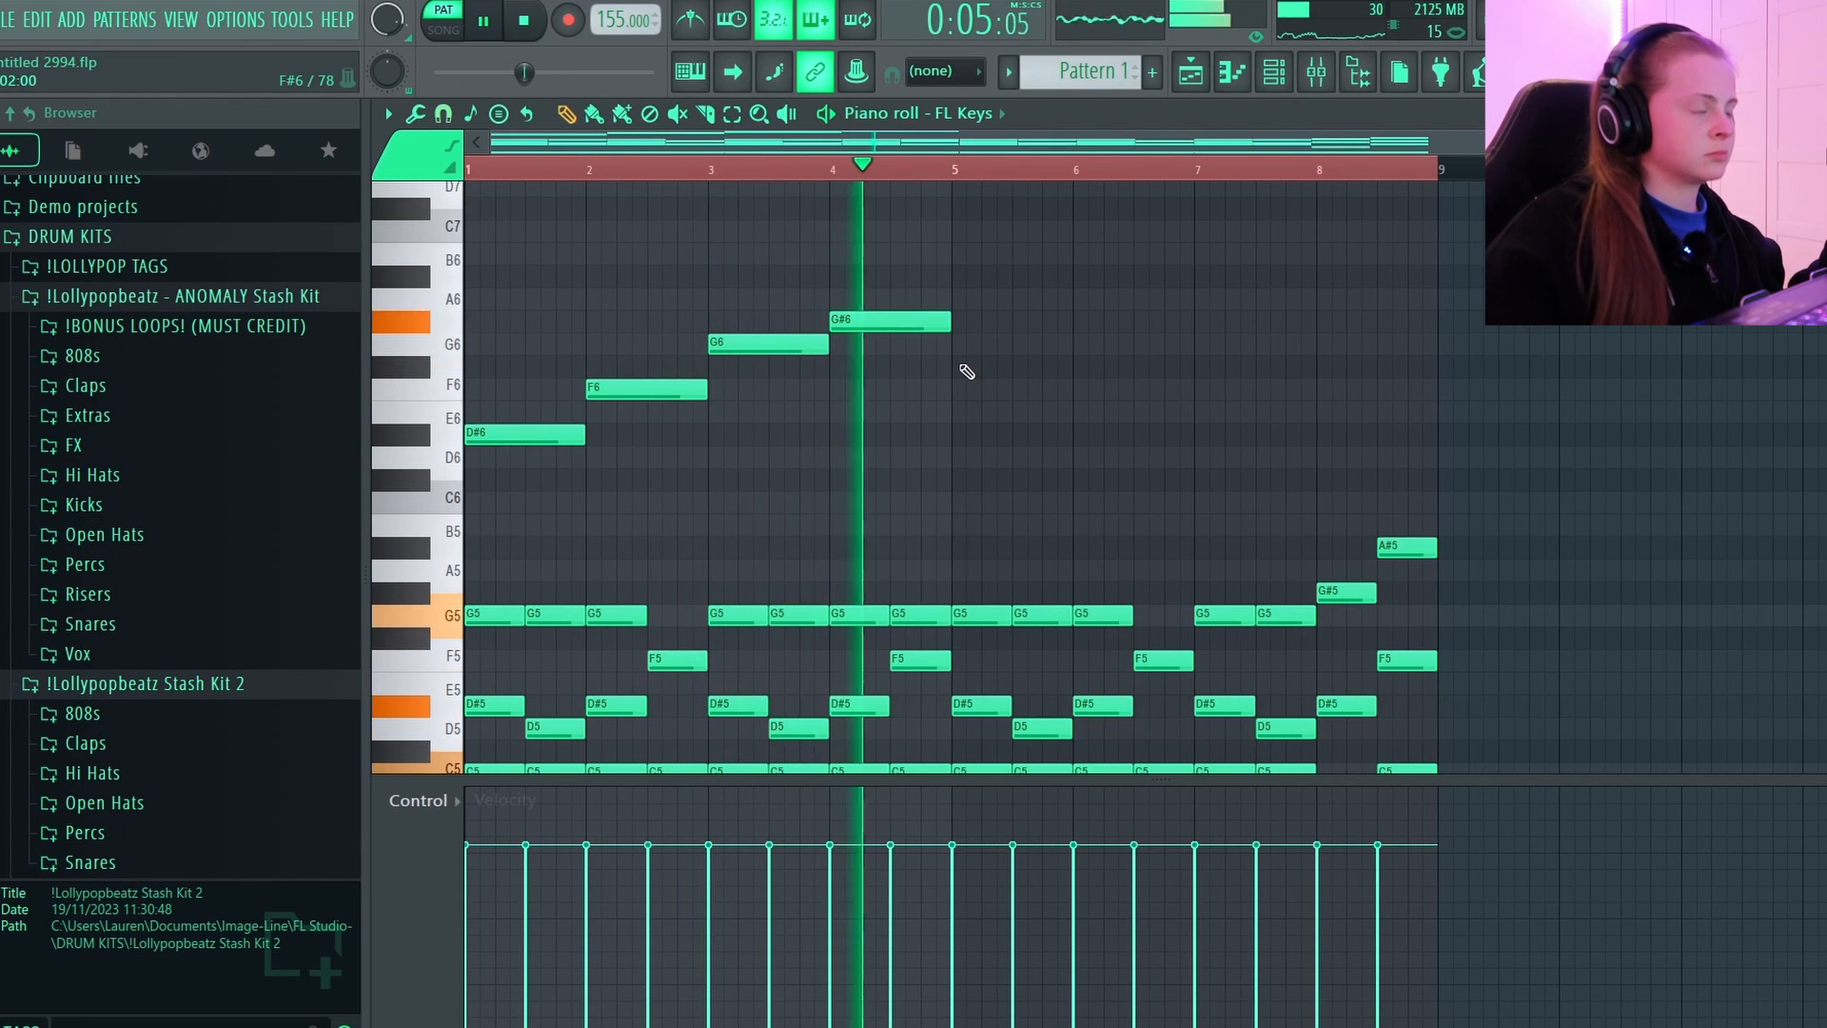
pyautogui.press('space')
pyautogui.scroll(-3, 893, 399)
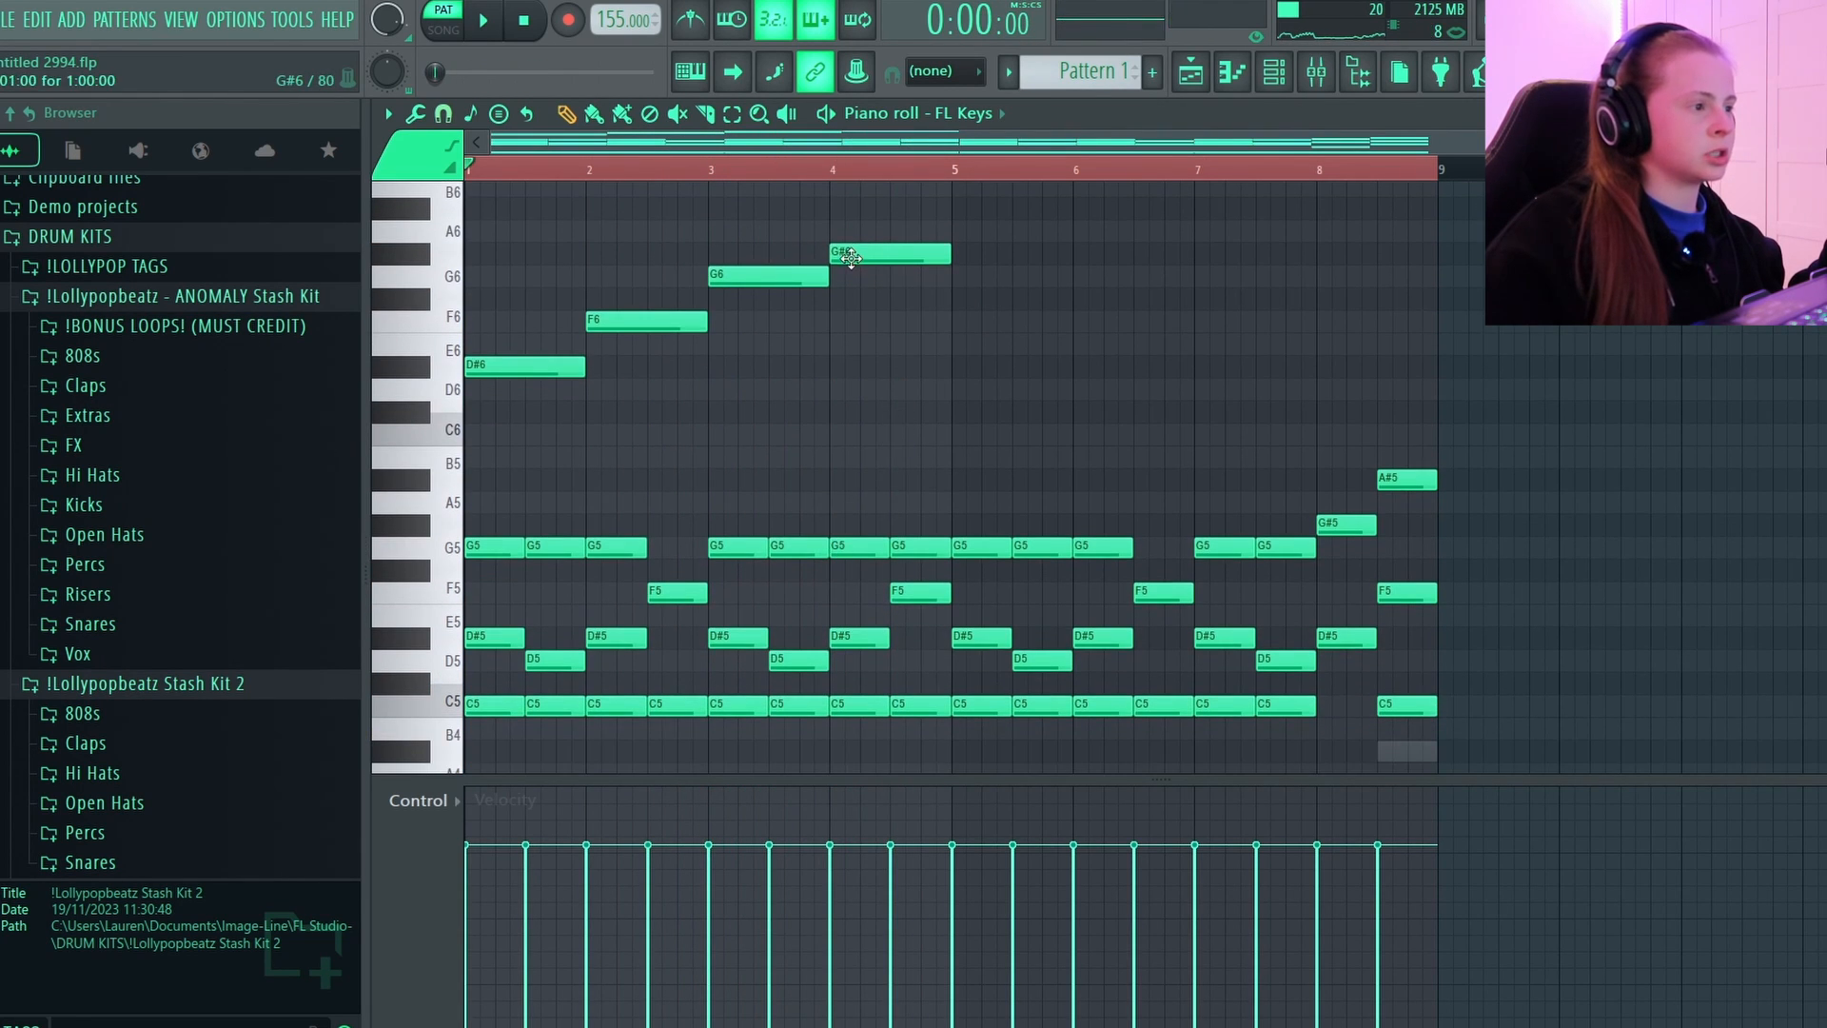
pyautogui.scroll(3, 864, 388)
pyautogui.press('space')
pyautogui.moveTo(874, 323); pyautogui.dragTo(875, 471)
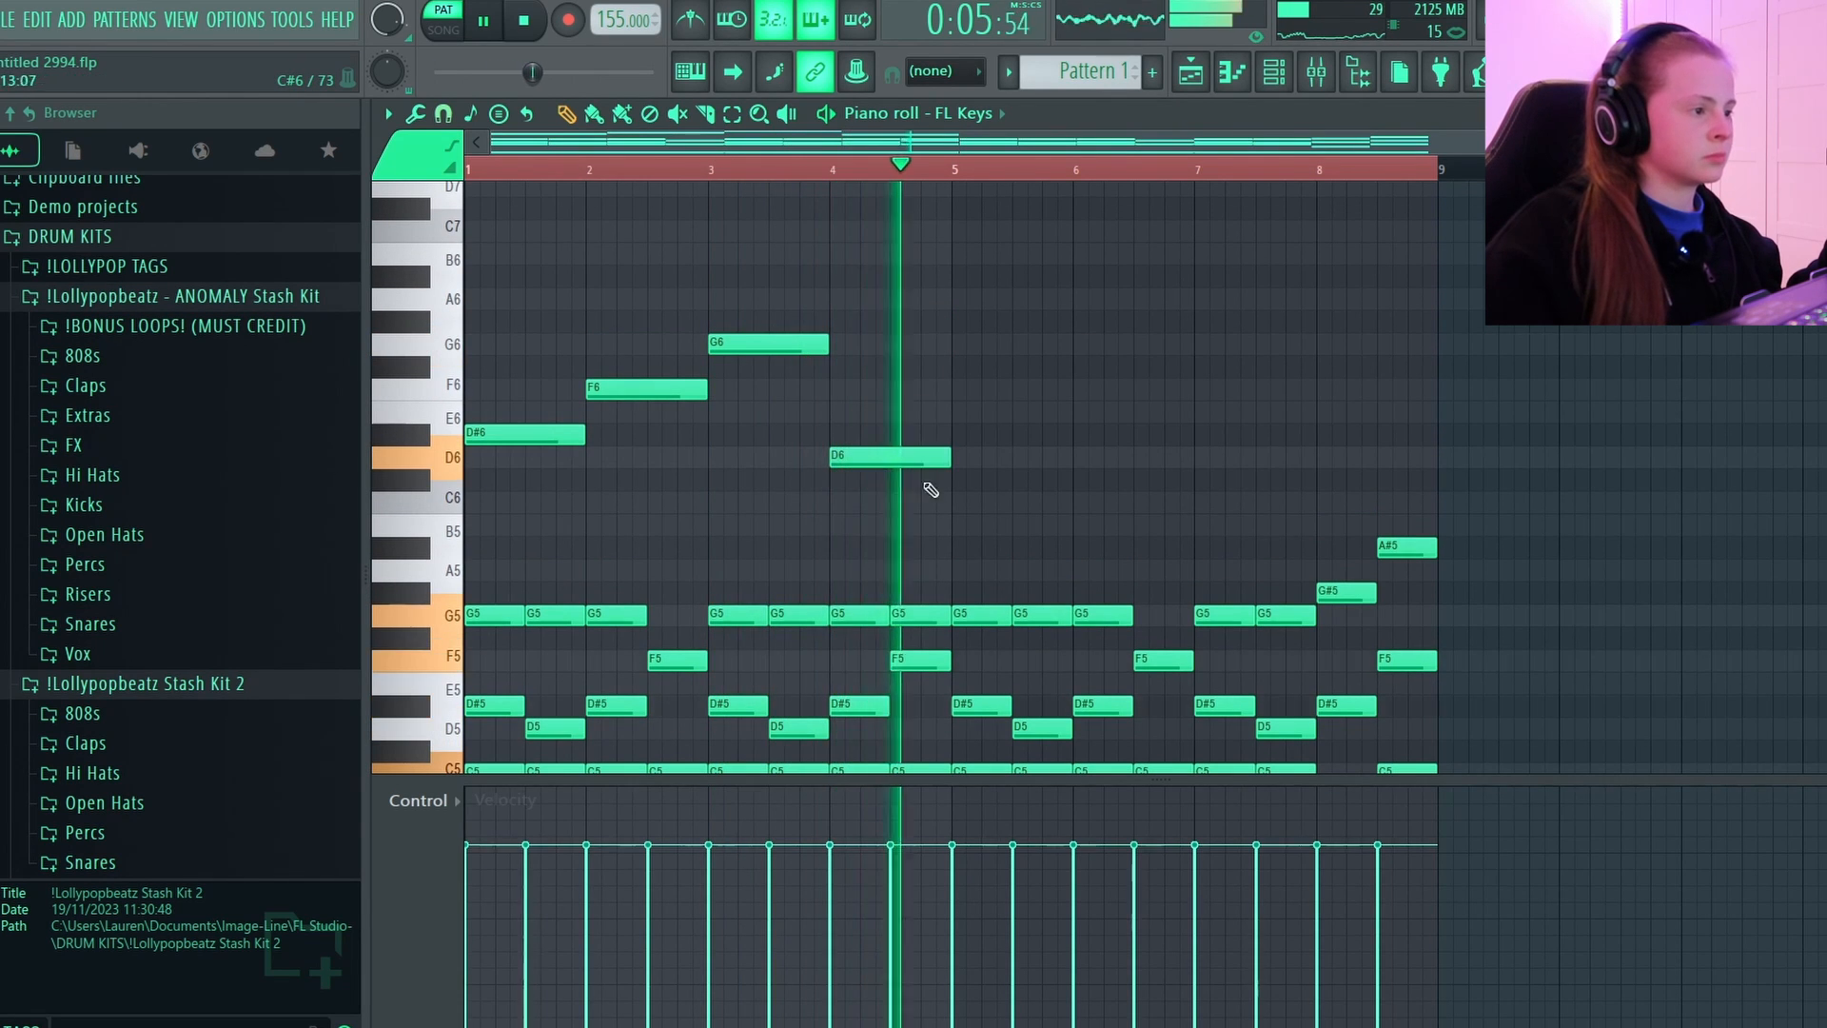
# Continue the melody with one-bar notes: D#6 in bar 5, F6 in bar 6, D6 in bar 7 and C6 in bar 8.
pyautogui.click(956, 435)
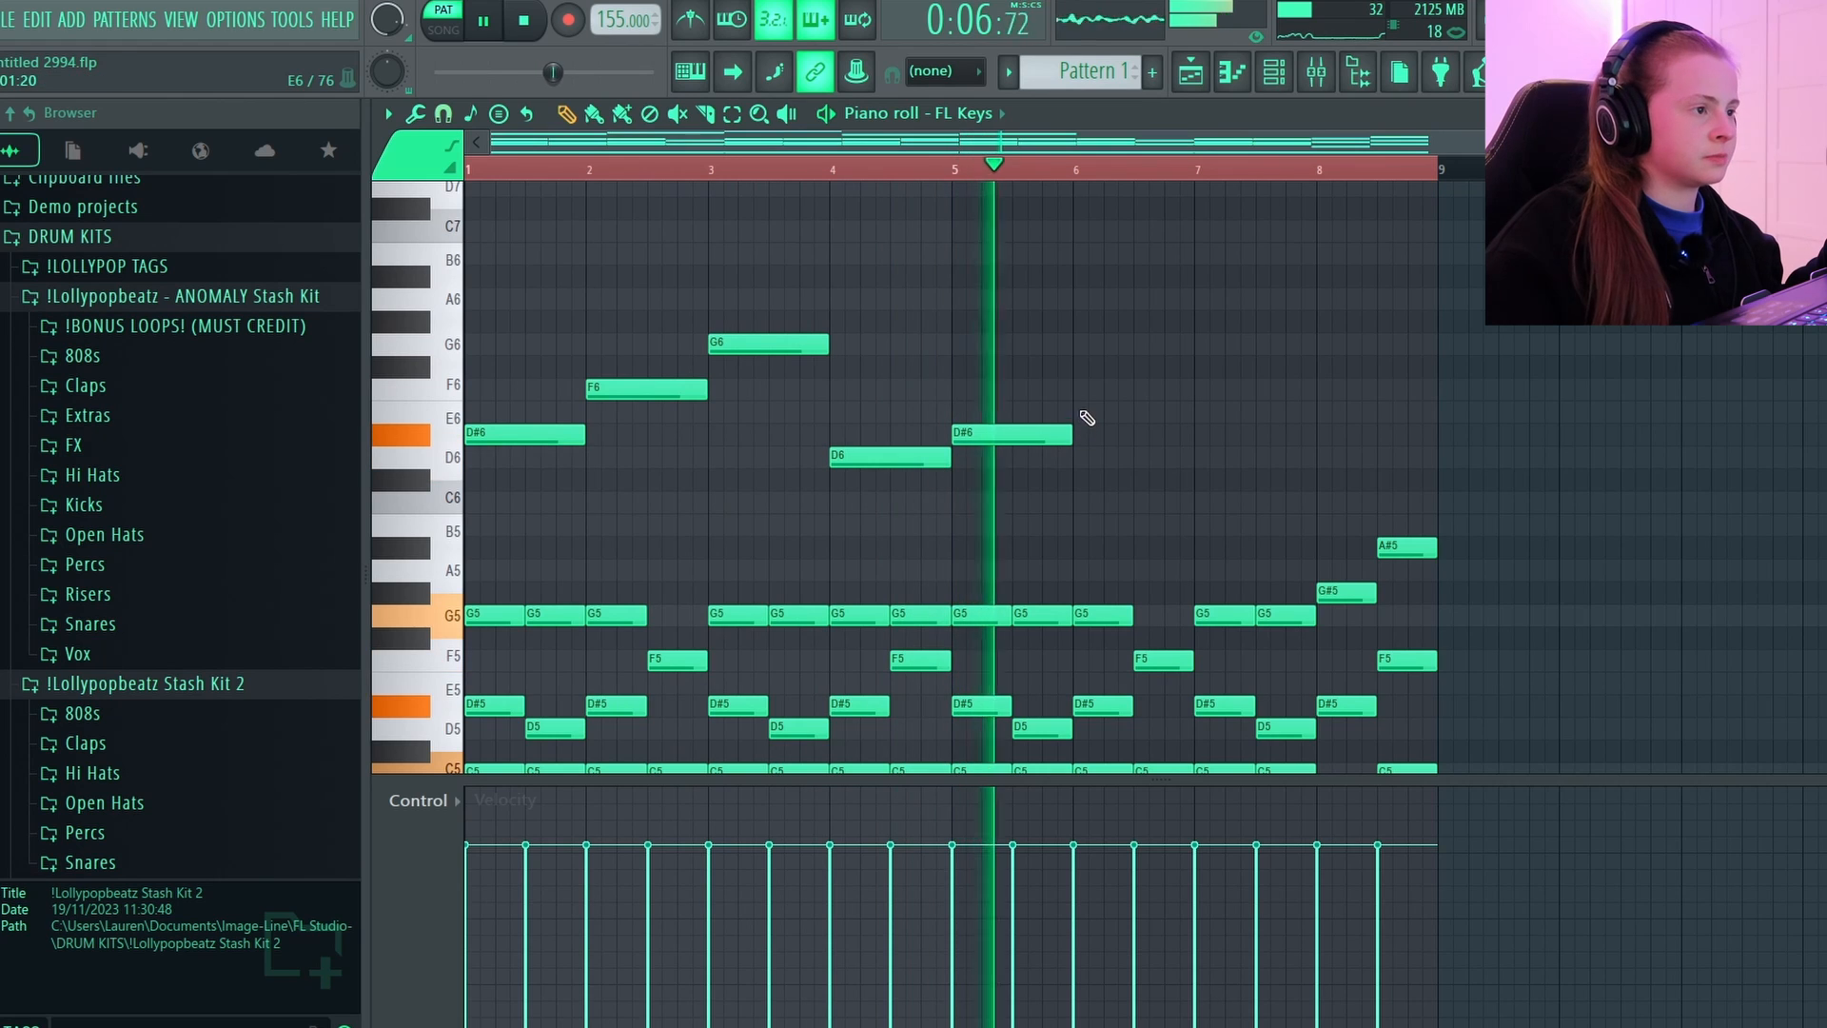
pyautogui.click(1080, 388)
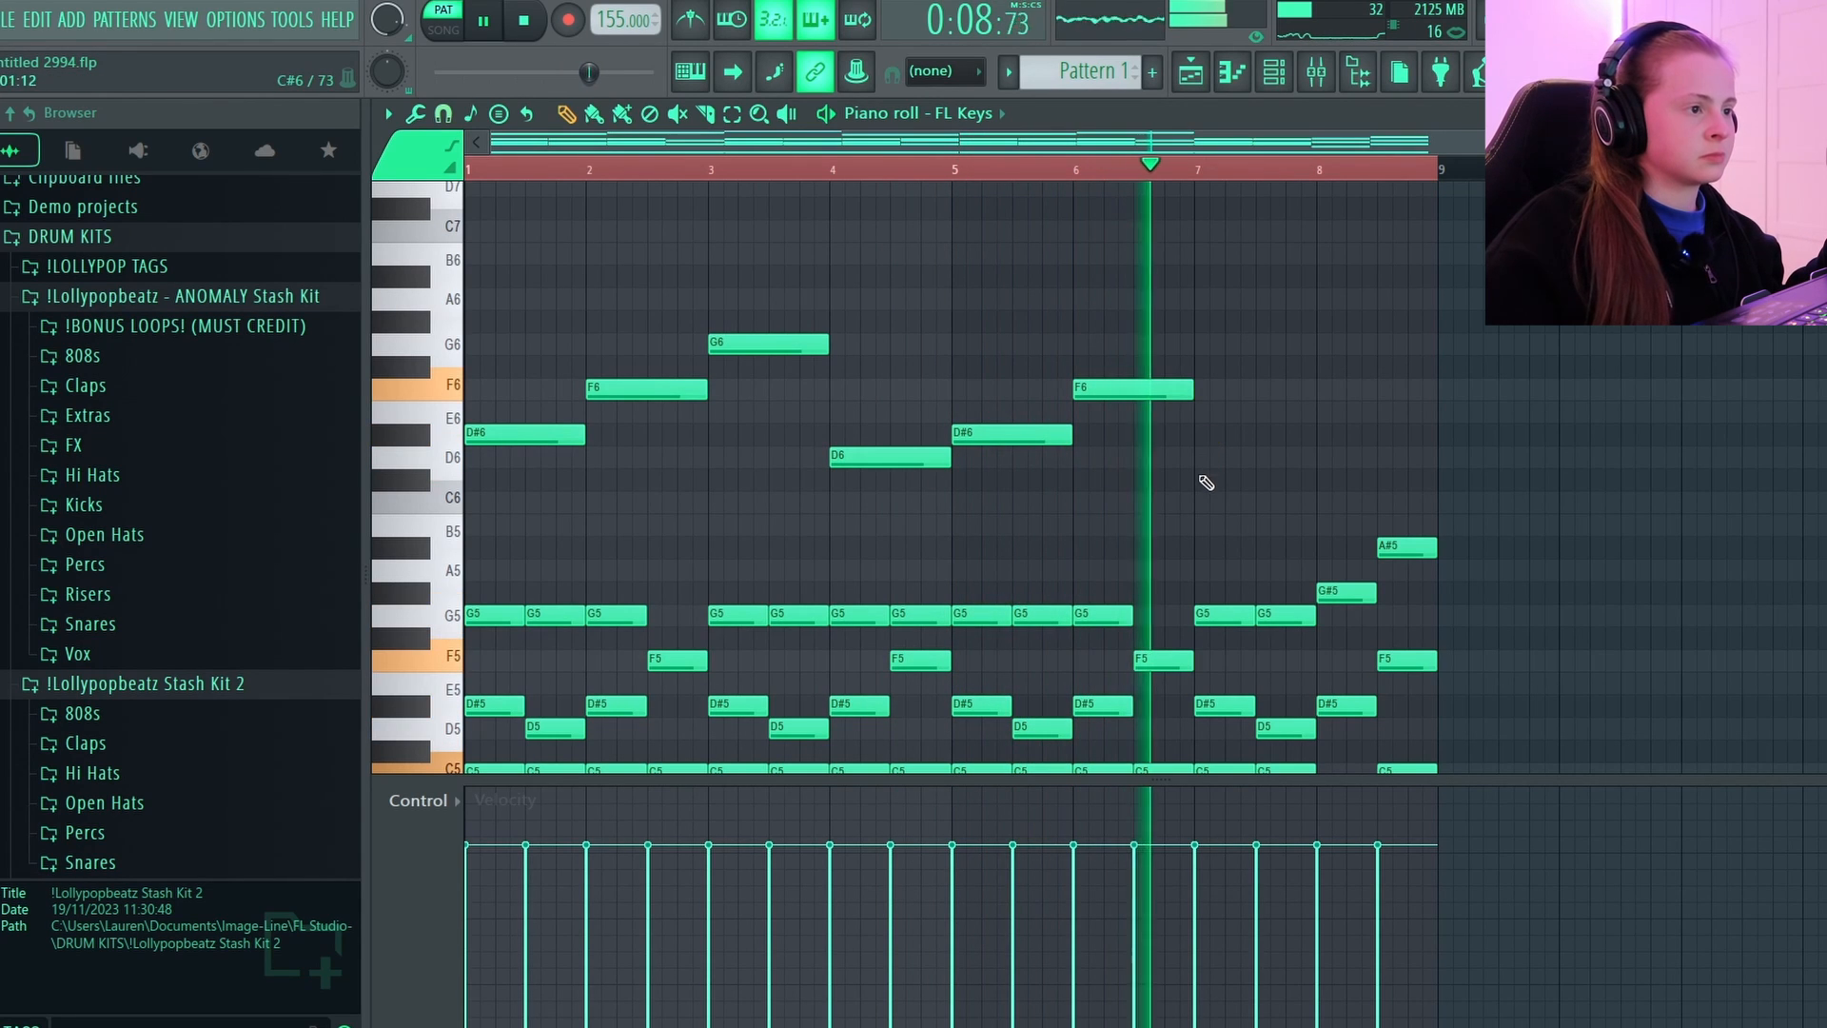
pyautogui.click(1204, 481)
pyautogui.moveTo(1283, 485); pyautogui.dragTo(1250, 459)
pyautogui.click(1078, 171)
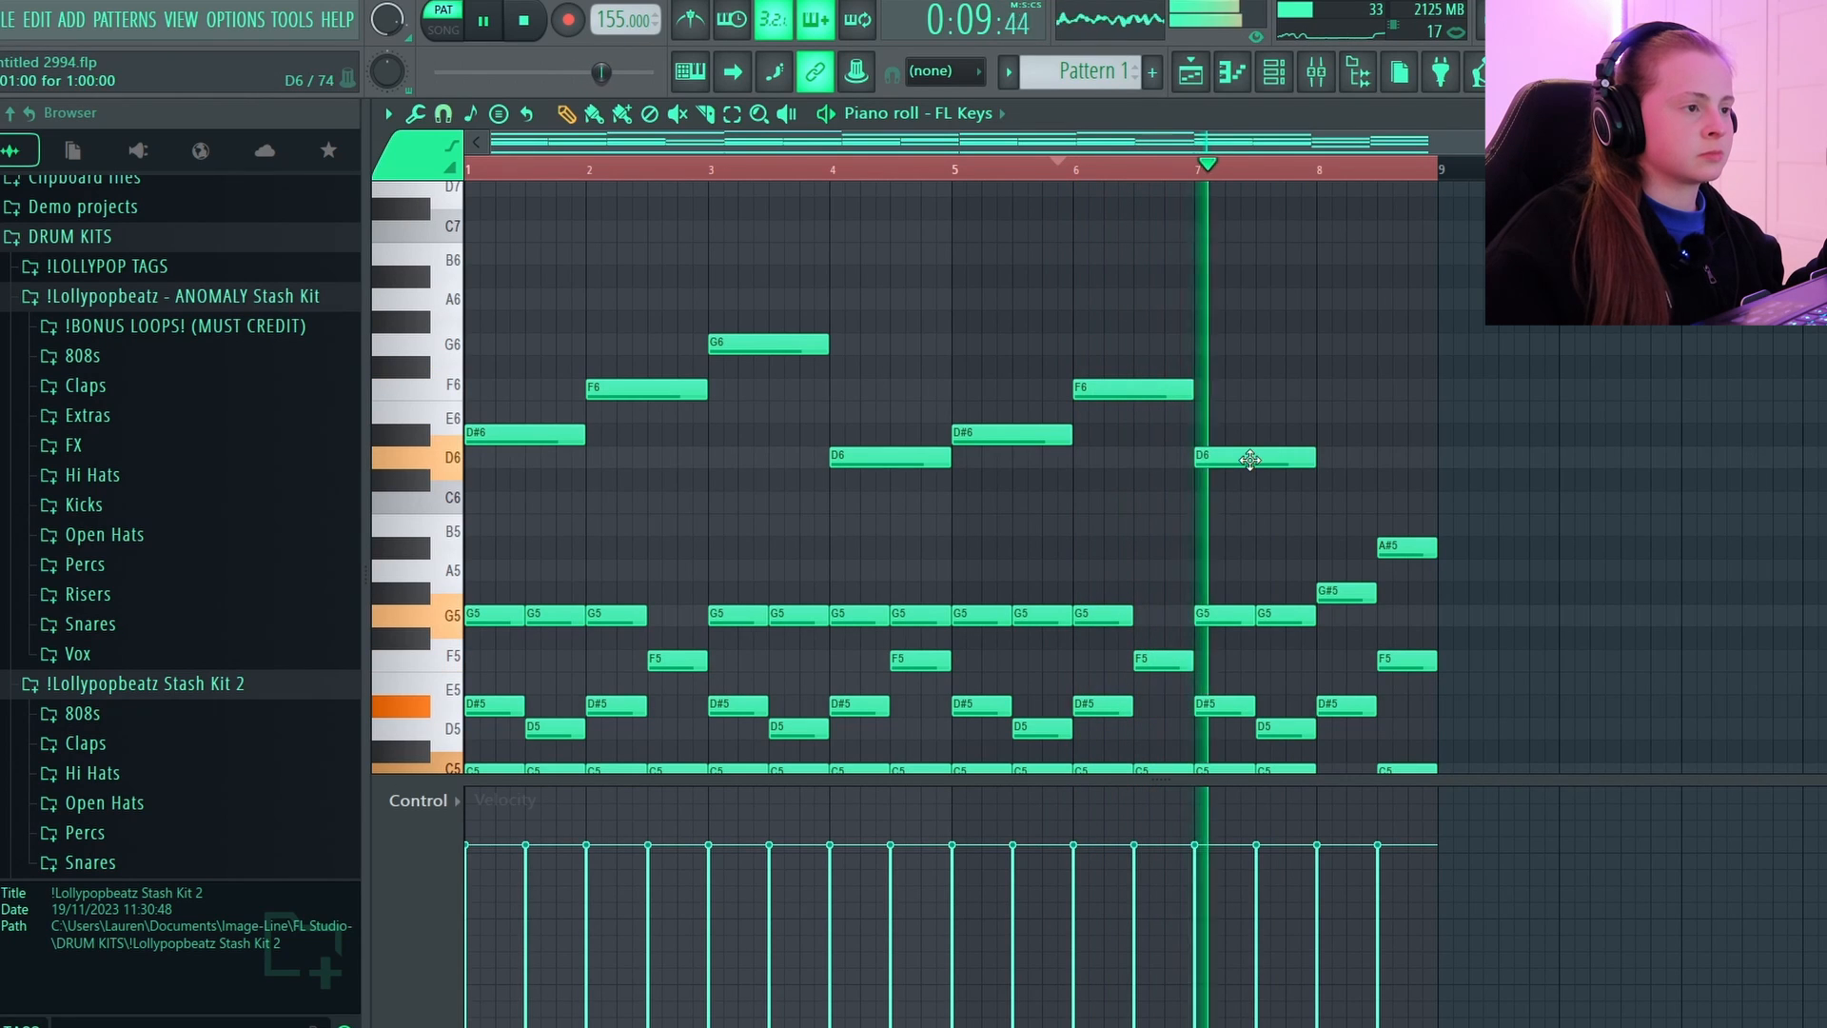
pyautogui.click(1326, 504)
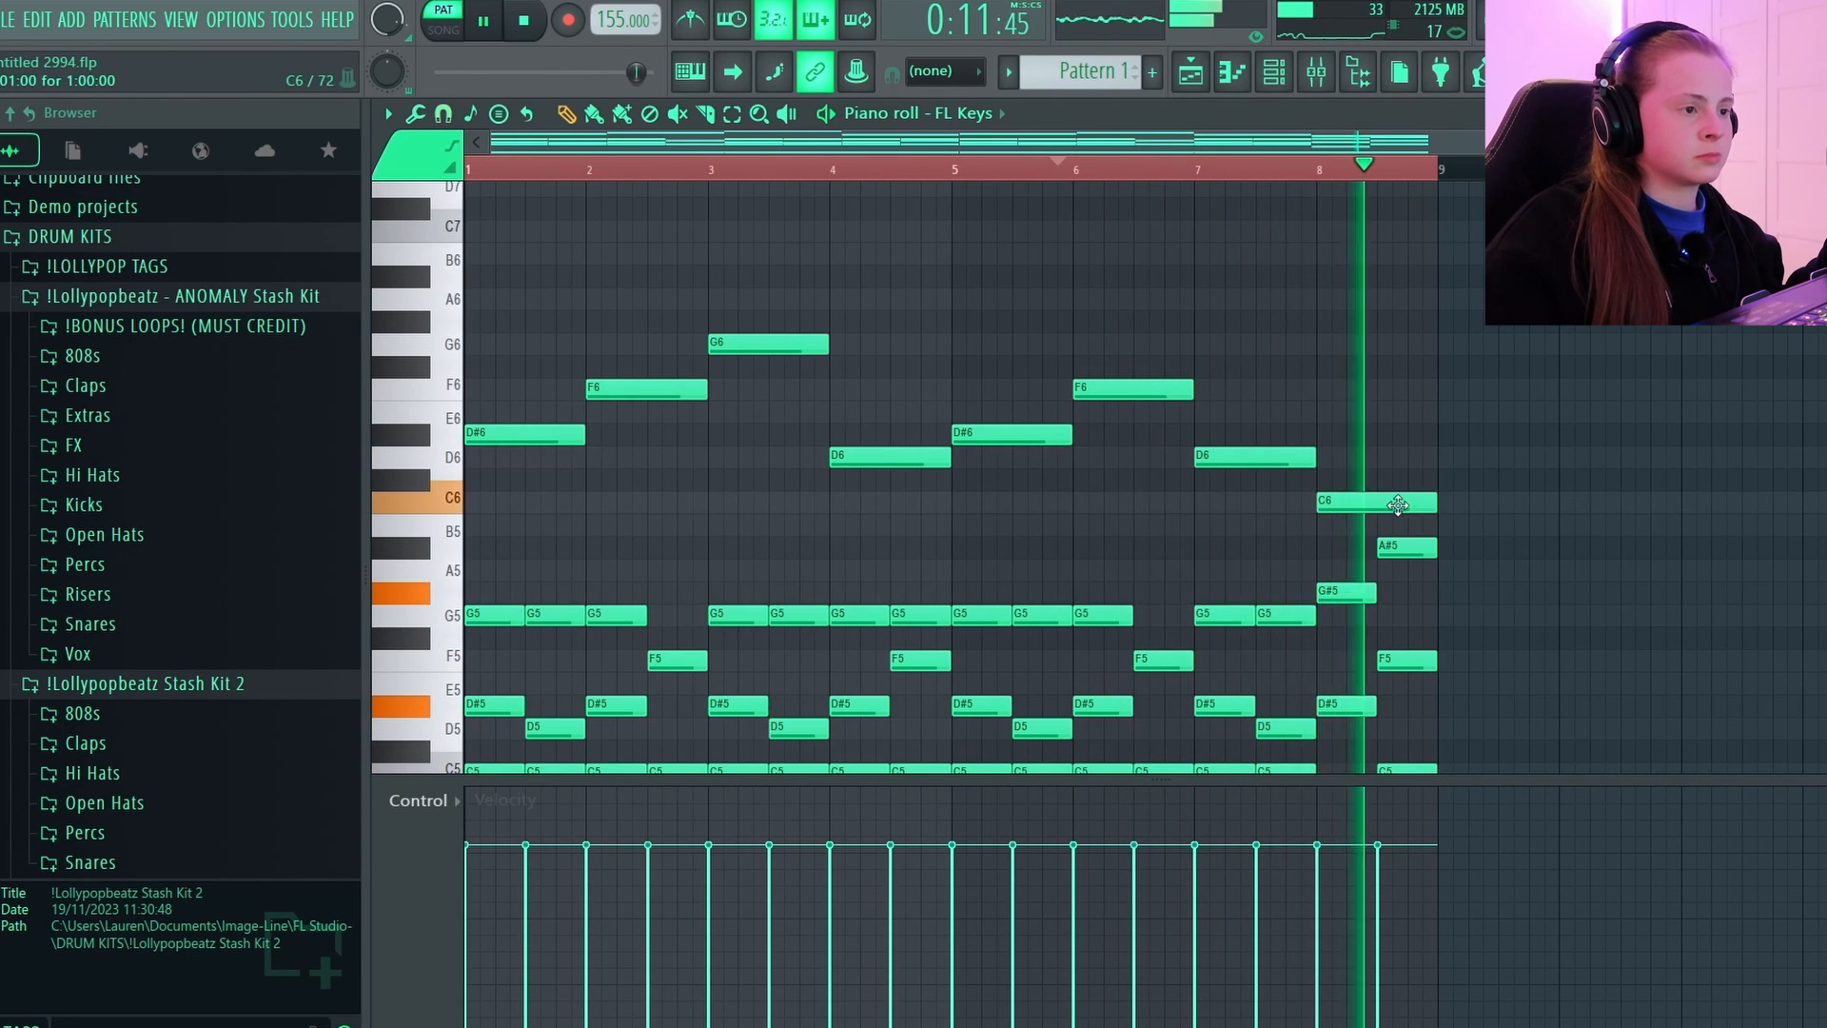
pyautogui.scroll(-2, 1398, 504)
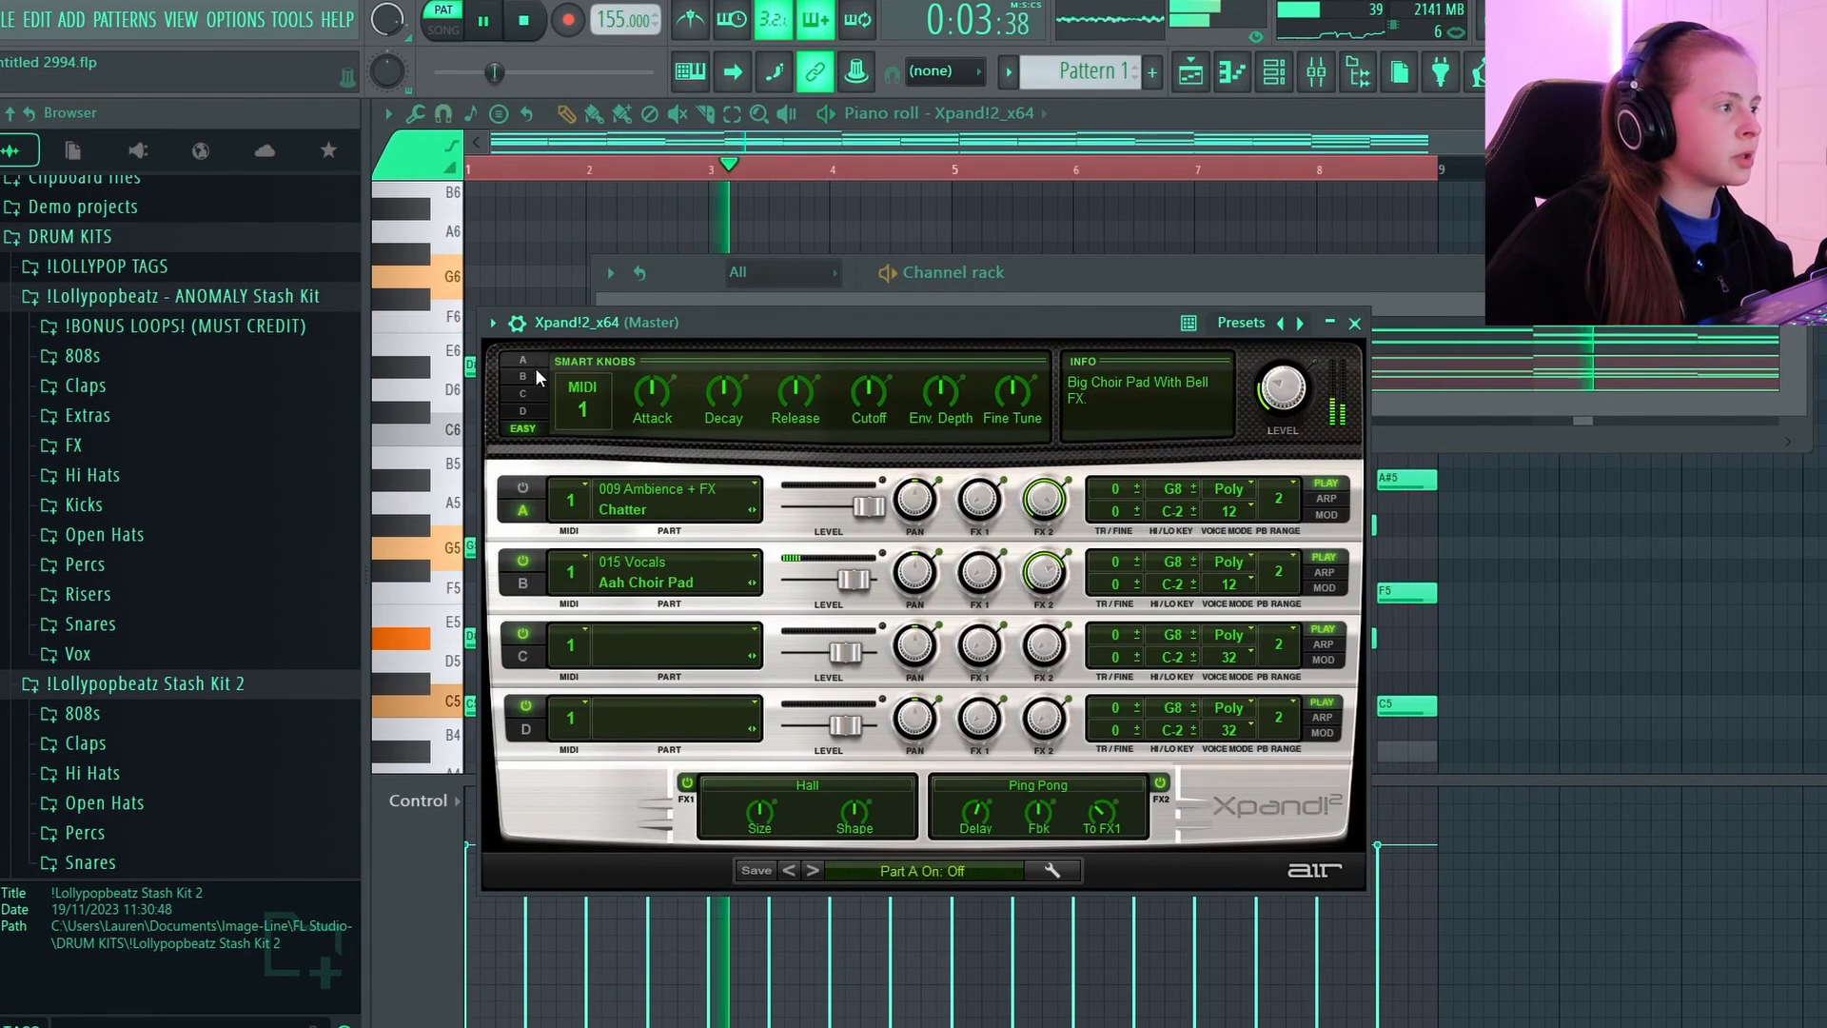
# Set the Xpand!2 master level to -13.4 dB and reposition the plugin window.
pyautogui.moveTo(1281, 341); pyautogui.dragTo(1252, 358)
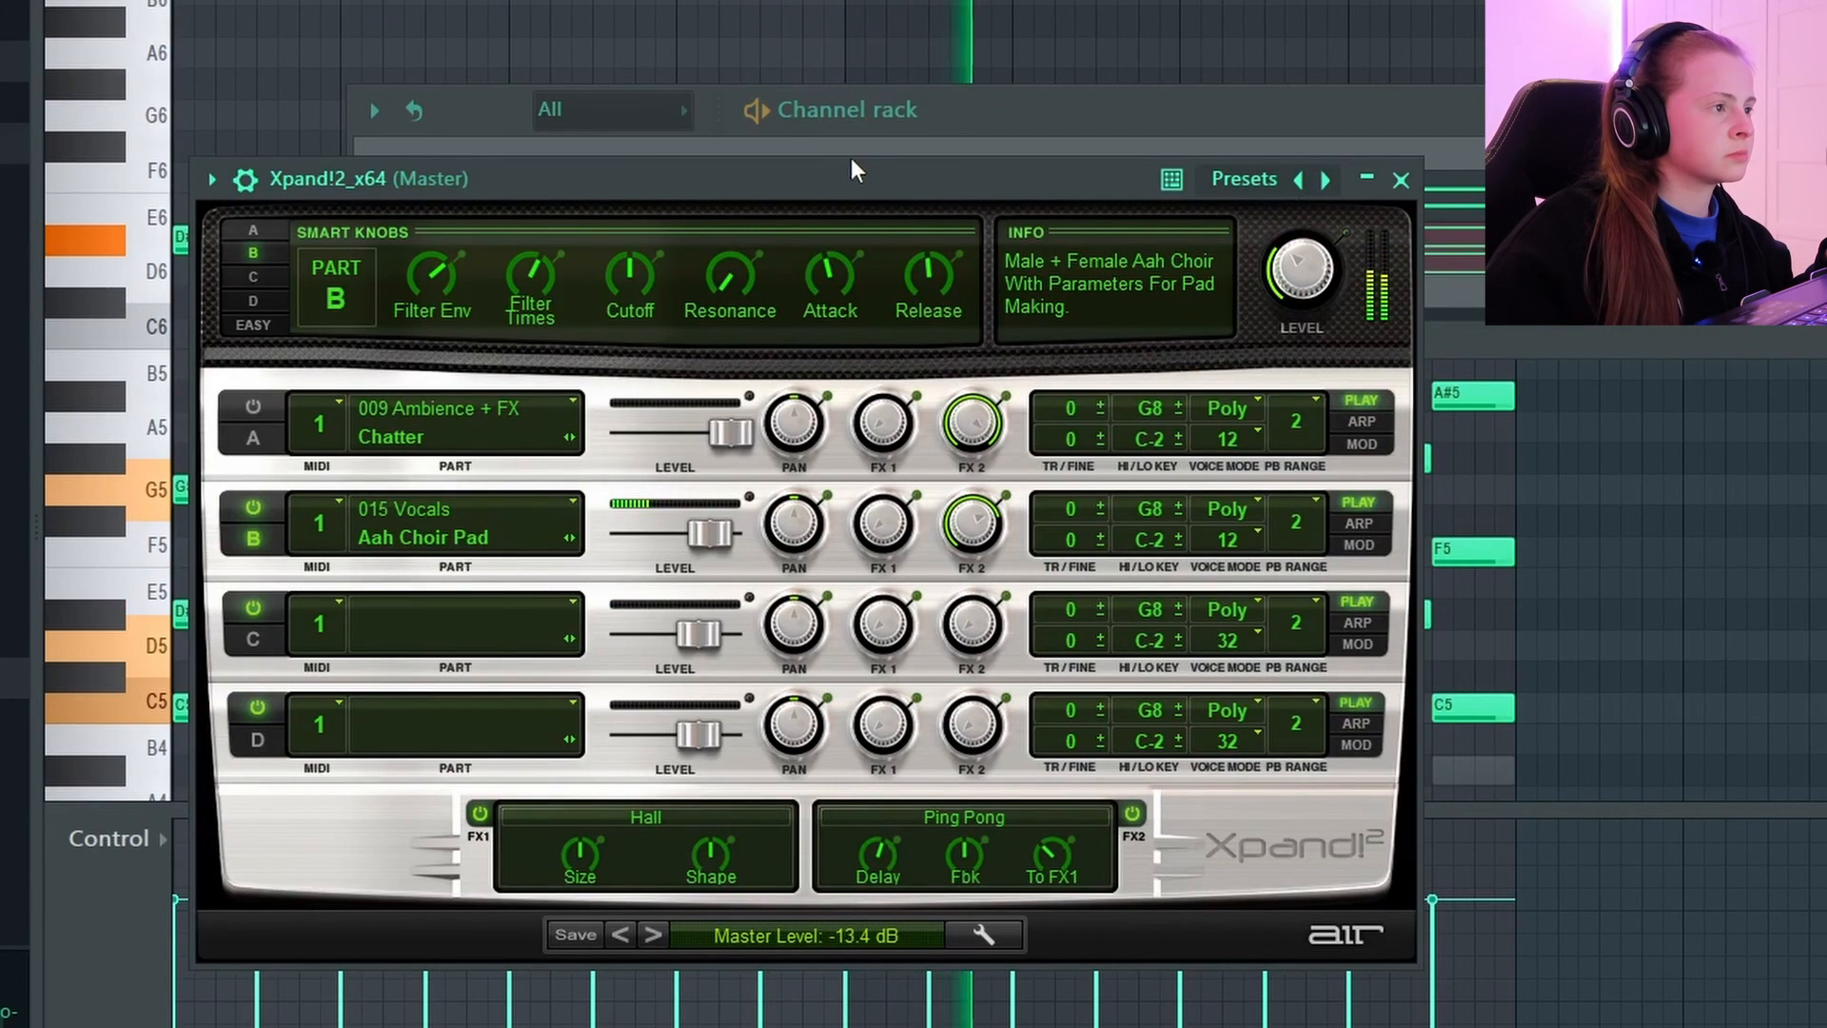
pyautogui.moveTo(851, 169); pyautogui.dragTo(844, 284)
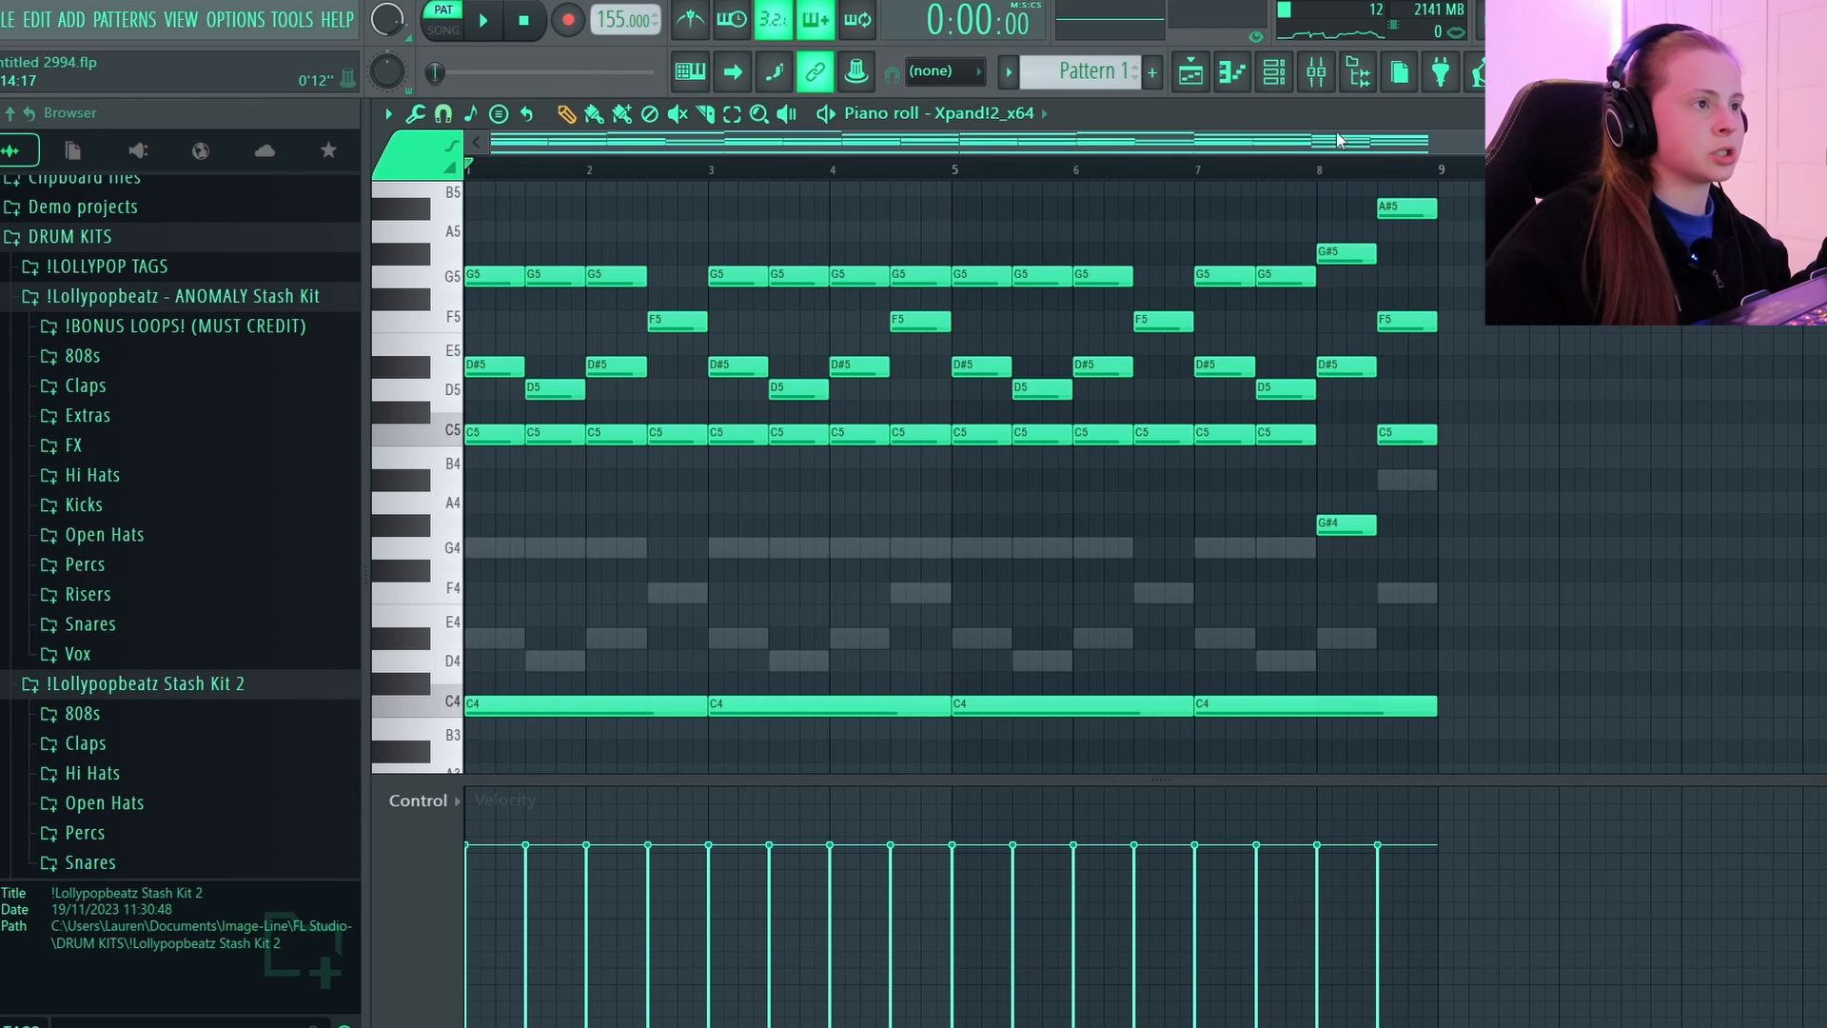
# Add an FL Keys channel to the channel rack and open its piano roll.
pyautogui.click(1274, 72)
pyautogui.click(894, 361)
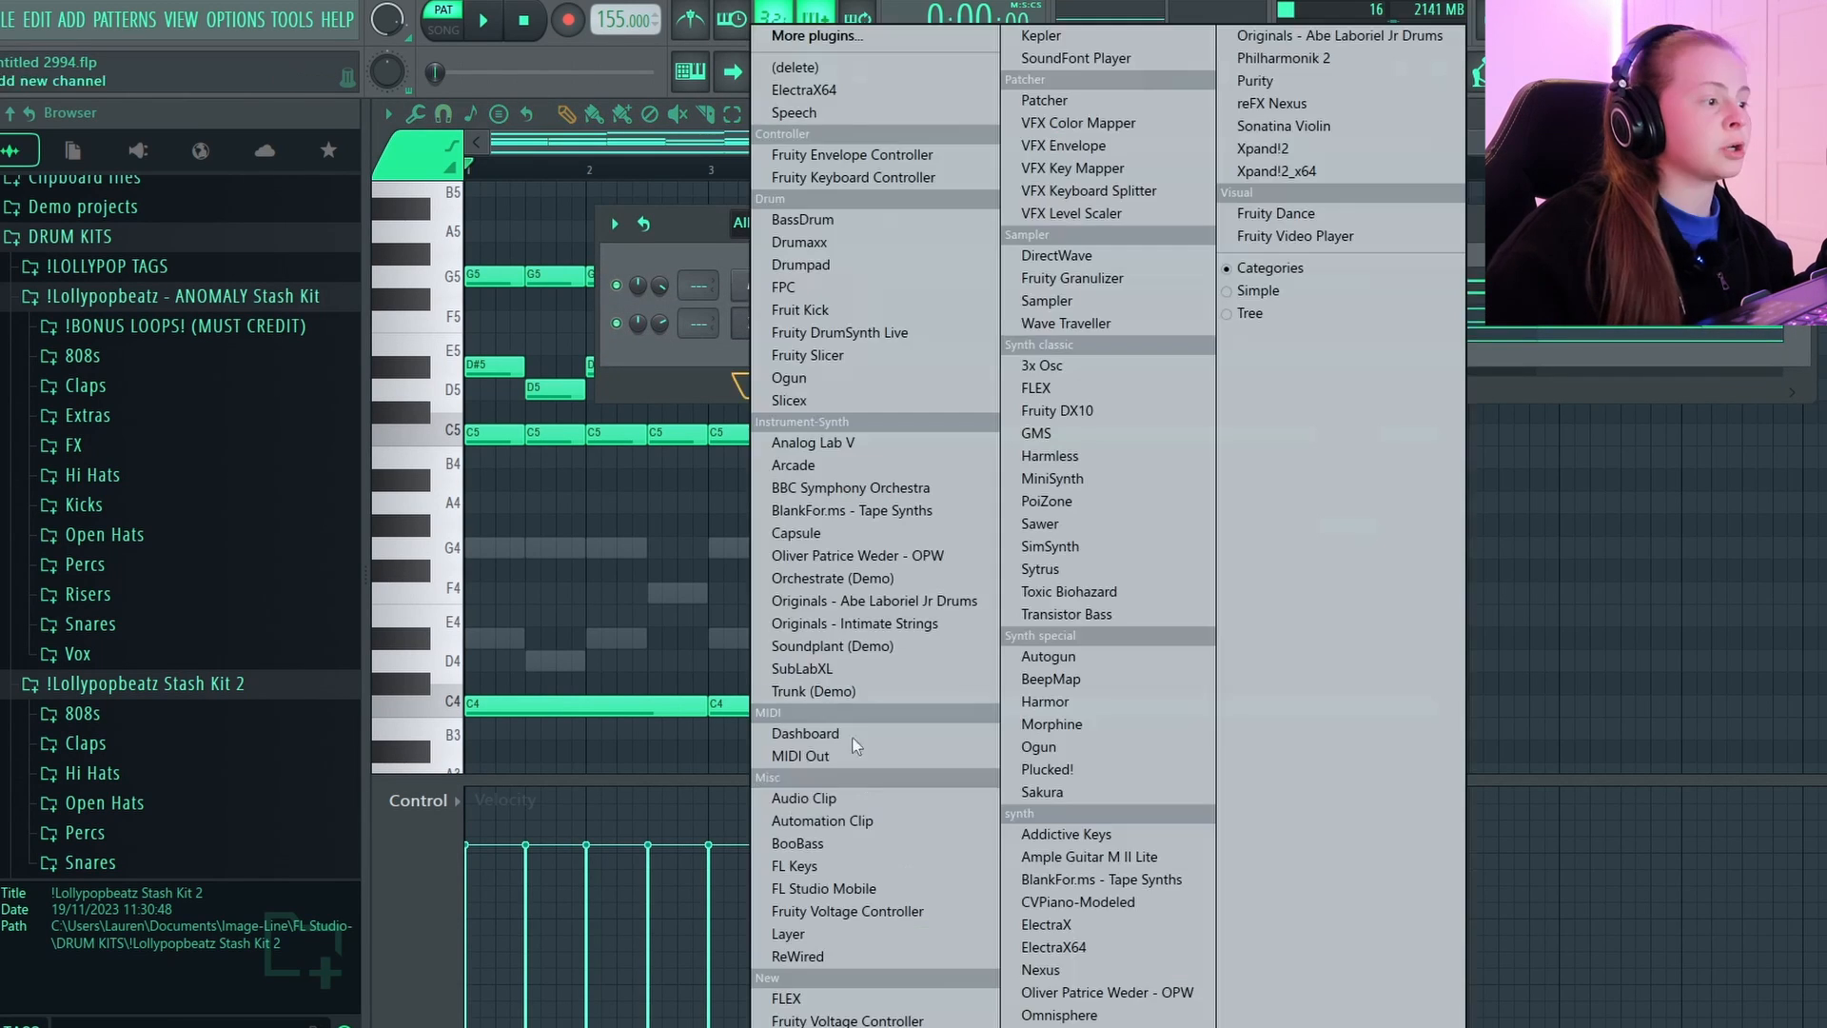
pyautogui.click(848, 871)
pyautogui.moveTo(809, 352); pyautogui.dragTo(798, 466)
pyautogui.rightClick(809, 360)
pyautogui.click(875, 358)
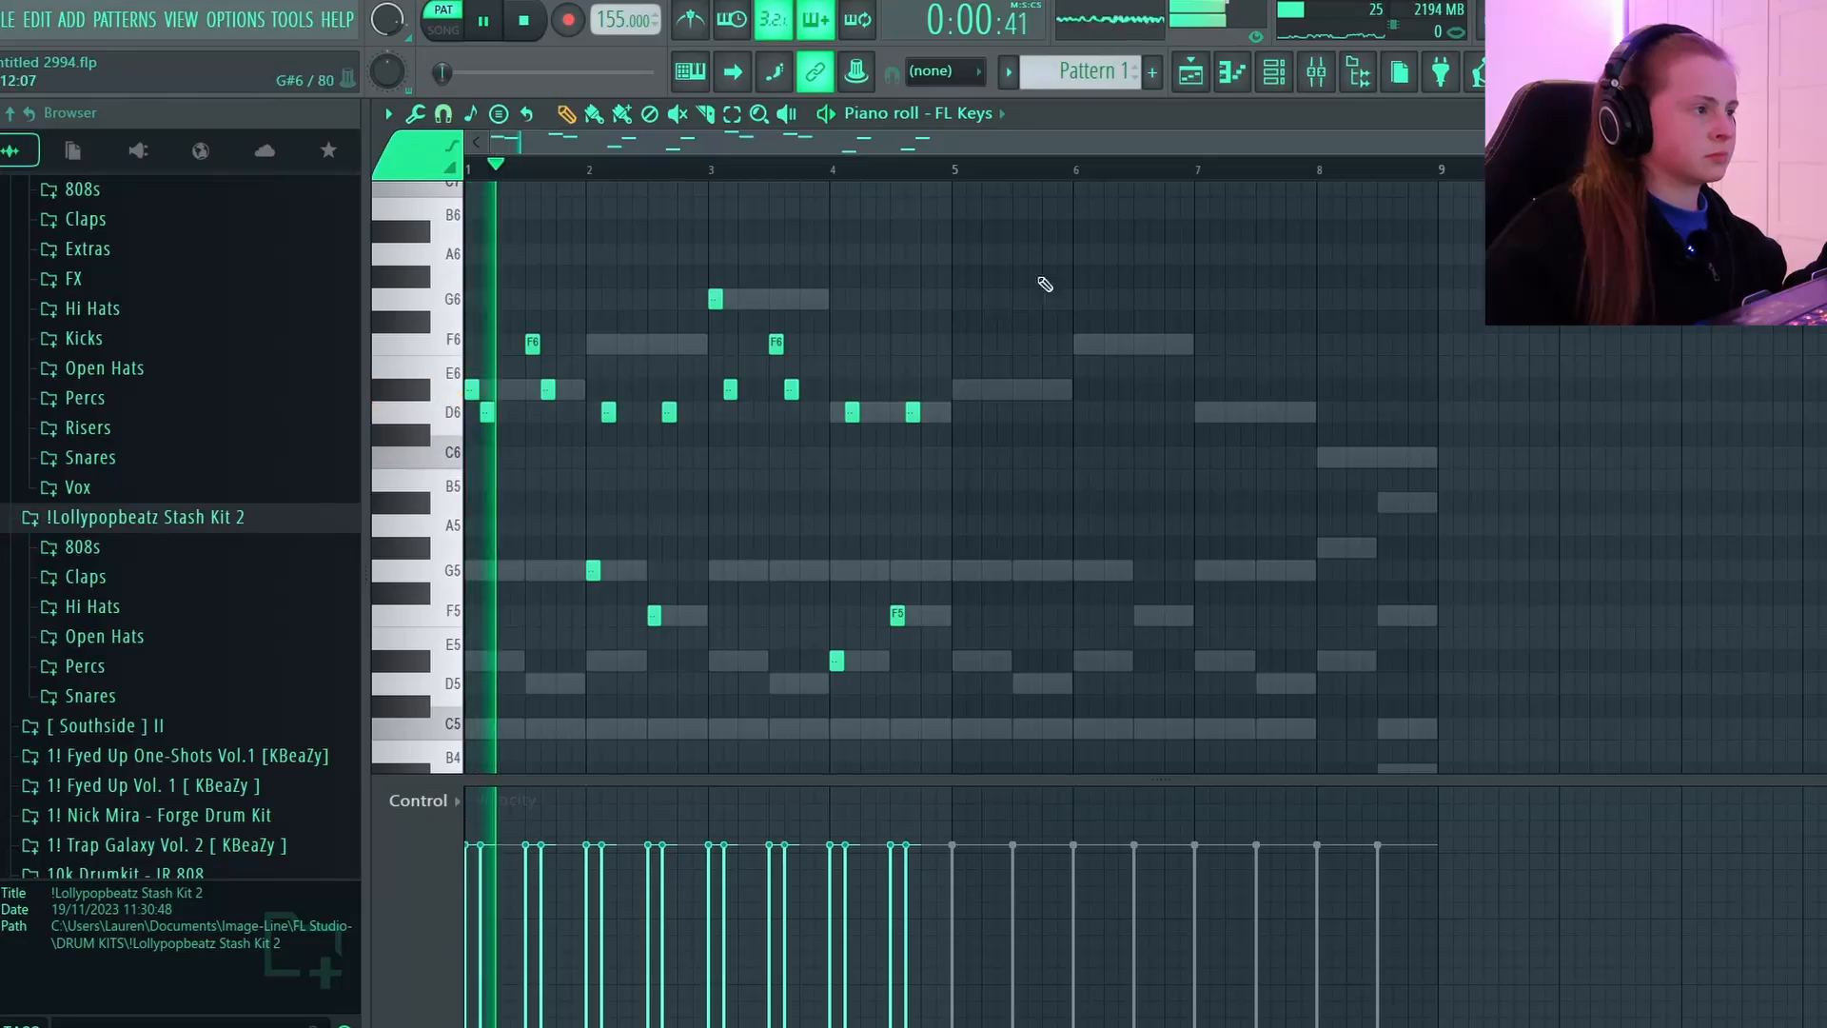
# Copy the short counter-melody notes from bars 1-4 into bars 5-8 and lower the D#6 notes in bar 7 to D6.
pyautogui.moveTo(1044, 246); pyautogui.dragTo(295, 776)
pyautogui.keyDown('shift'); pyautogui.moveTo(473, 390); pyautogui.dragTo(957, 290); pyautogui.keyUp('shift')
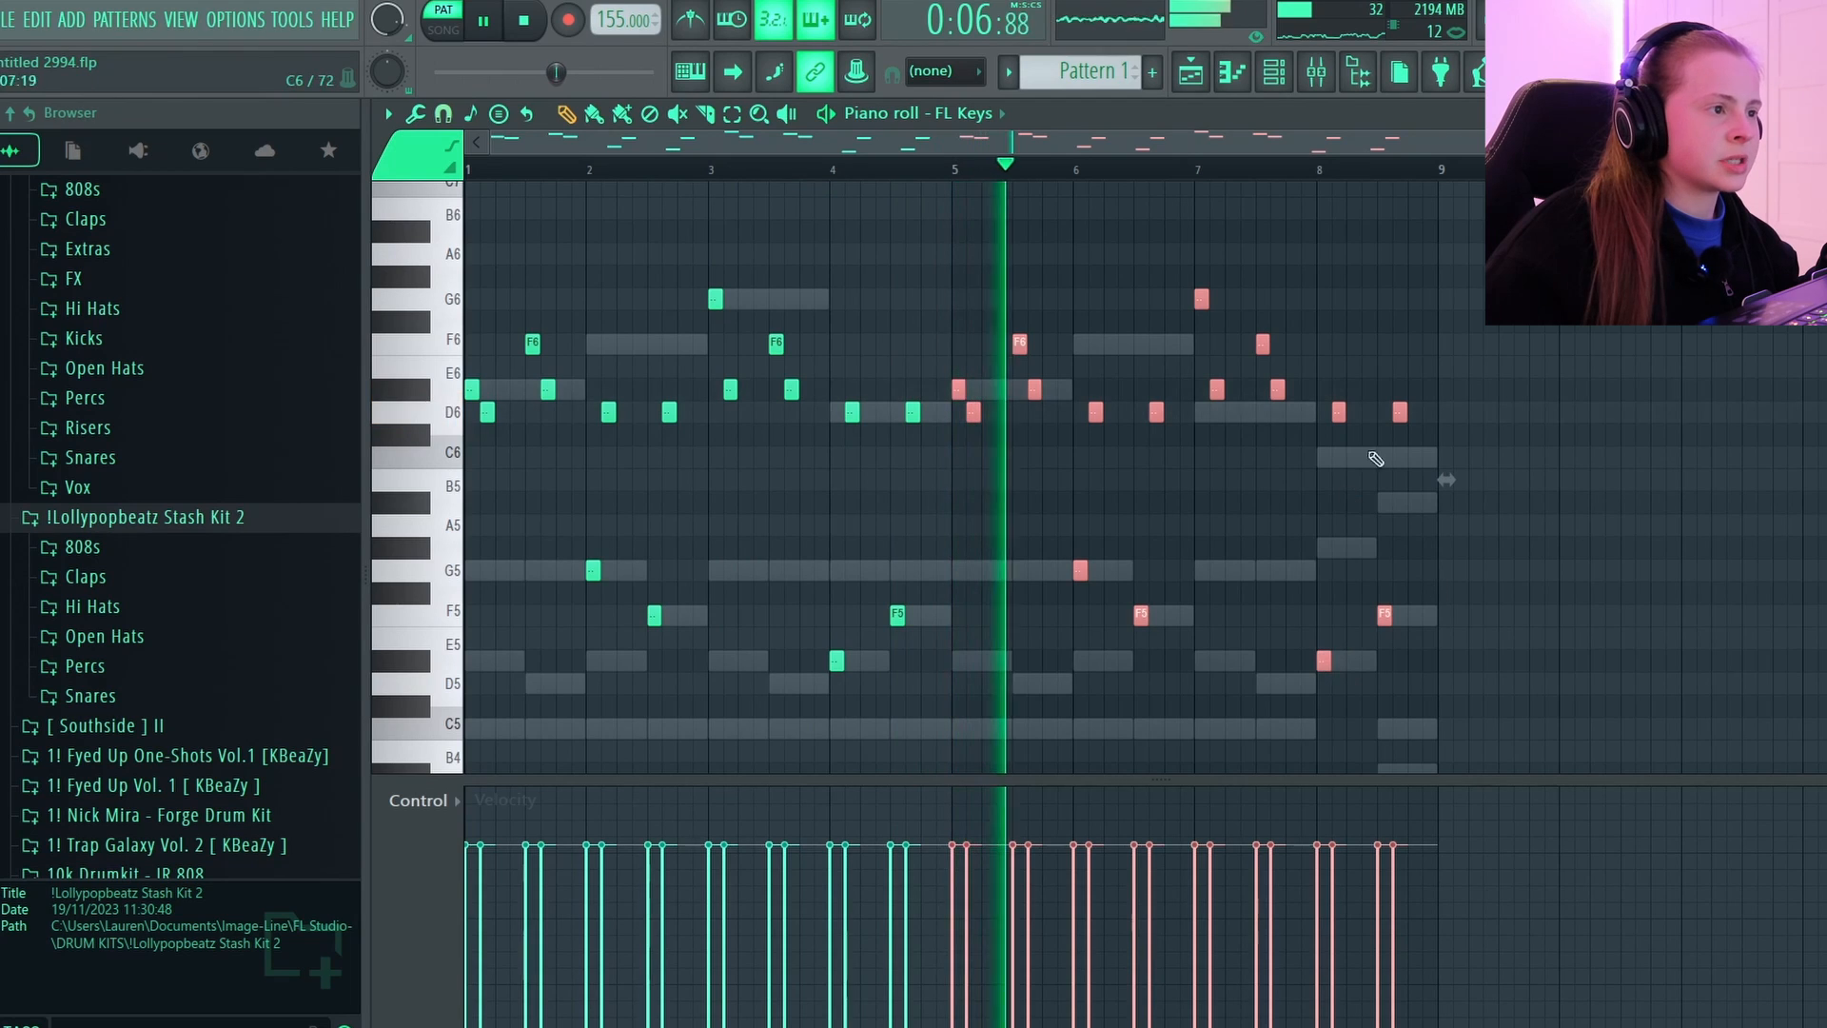
pyautogui.keyDown('ctrl'); pyautogui.moveTo(1202, 369); pyautogui.dragTo(1274, 418); pyautogui.keyUp('ctrl')
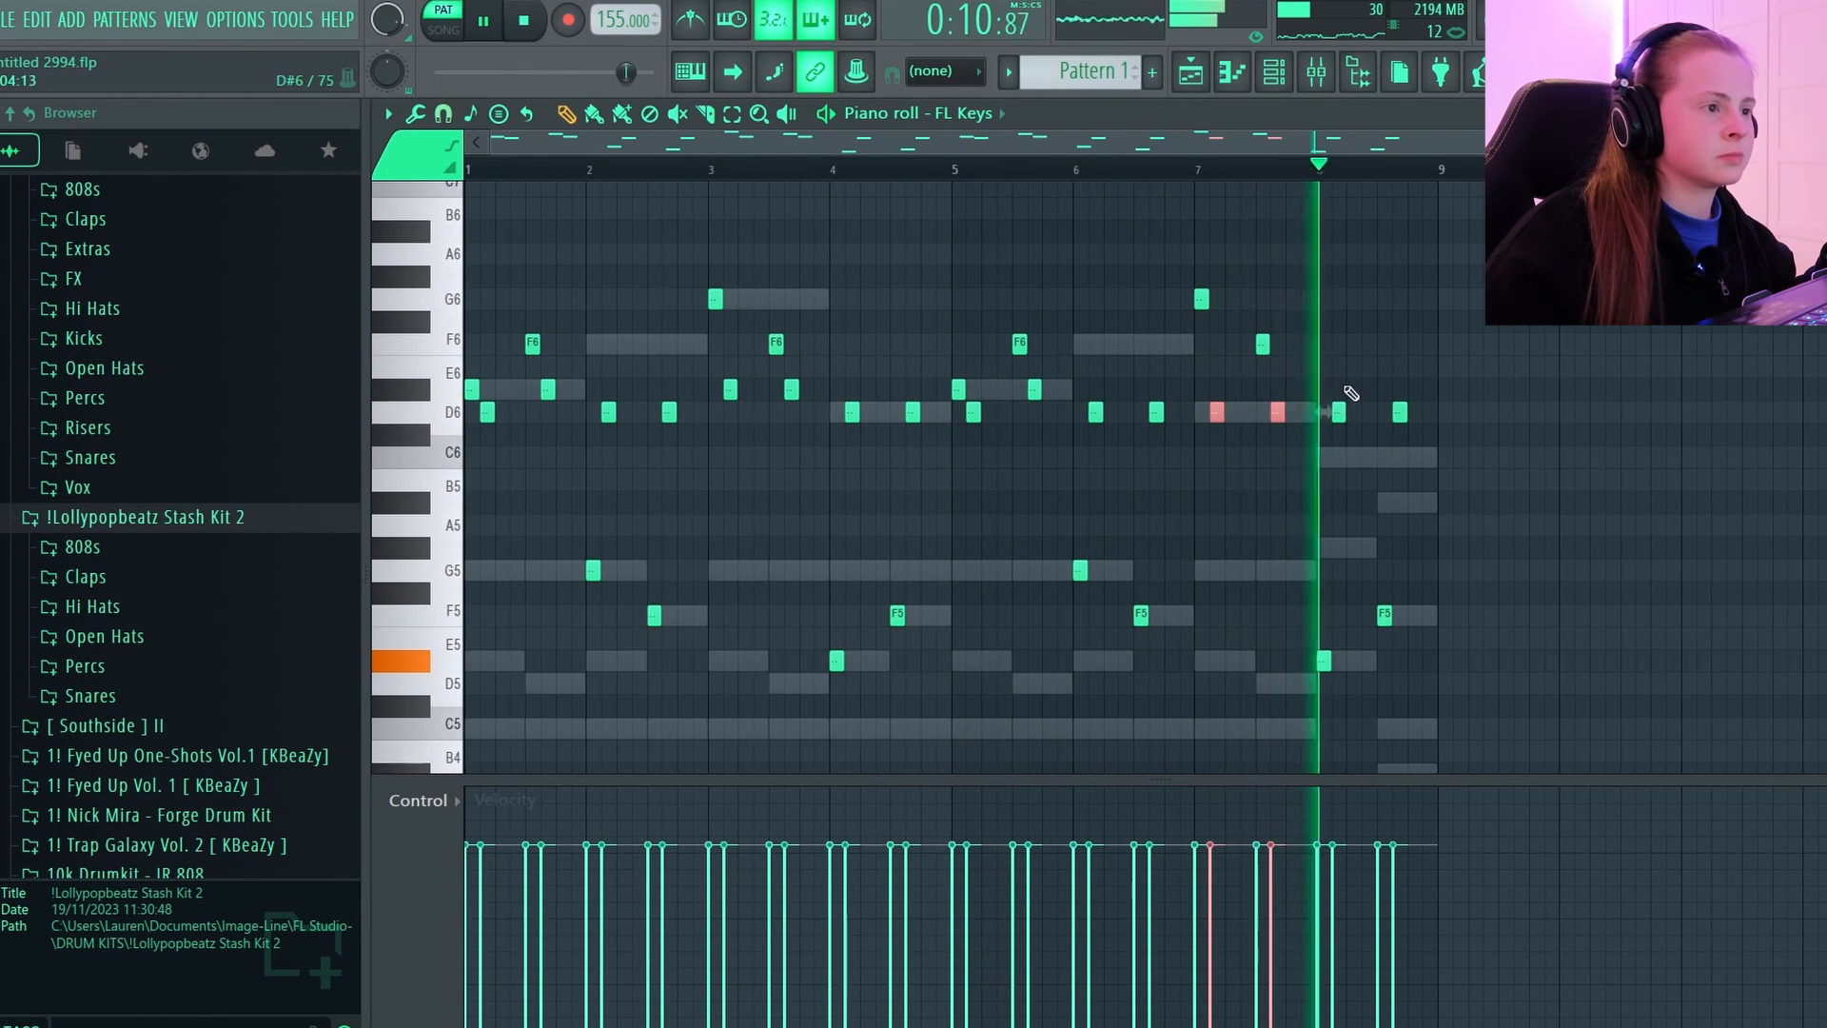
pyautogui.keyDown('ctrl'); pyautogui.moveTo(1447, 396); pyautogui.dragTo(1340, 416); pyautogui.keyUp('ctrl')
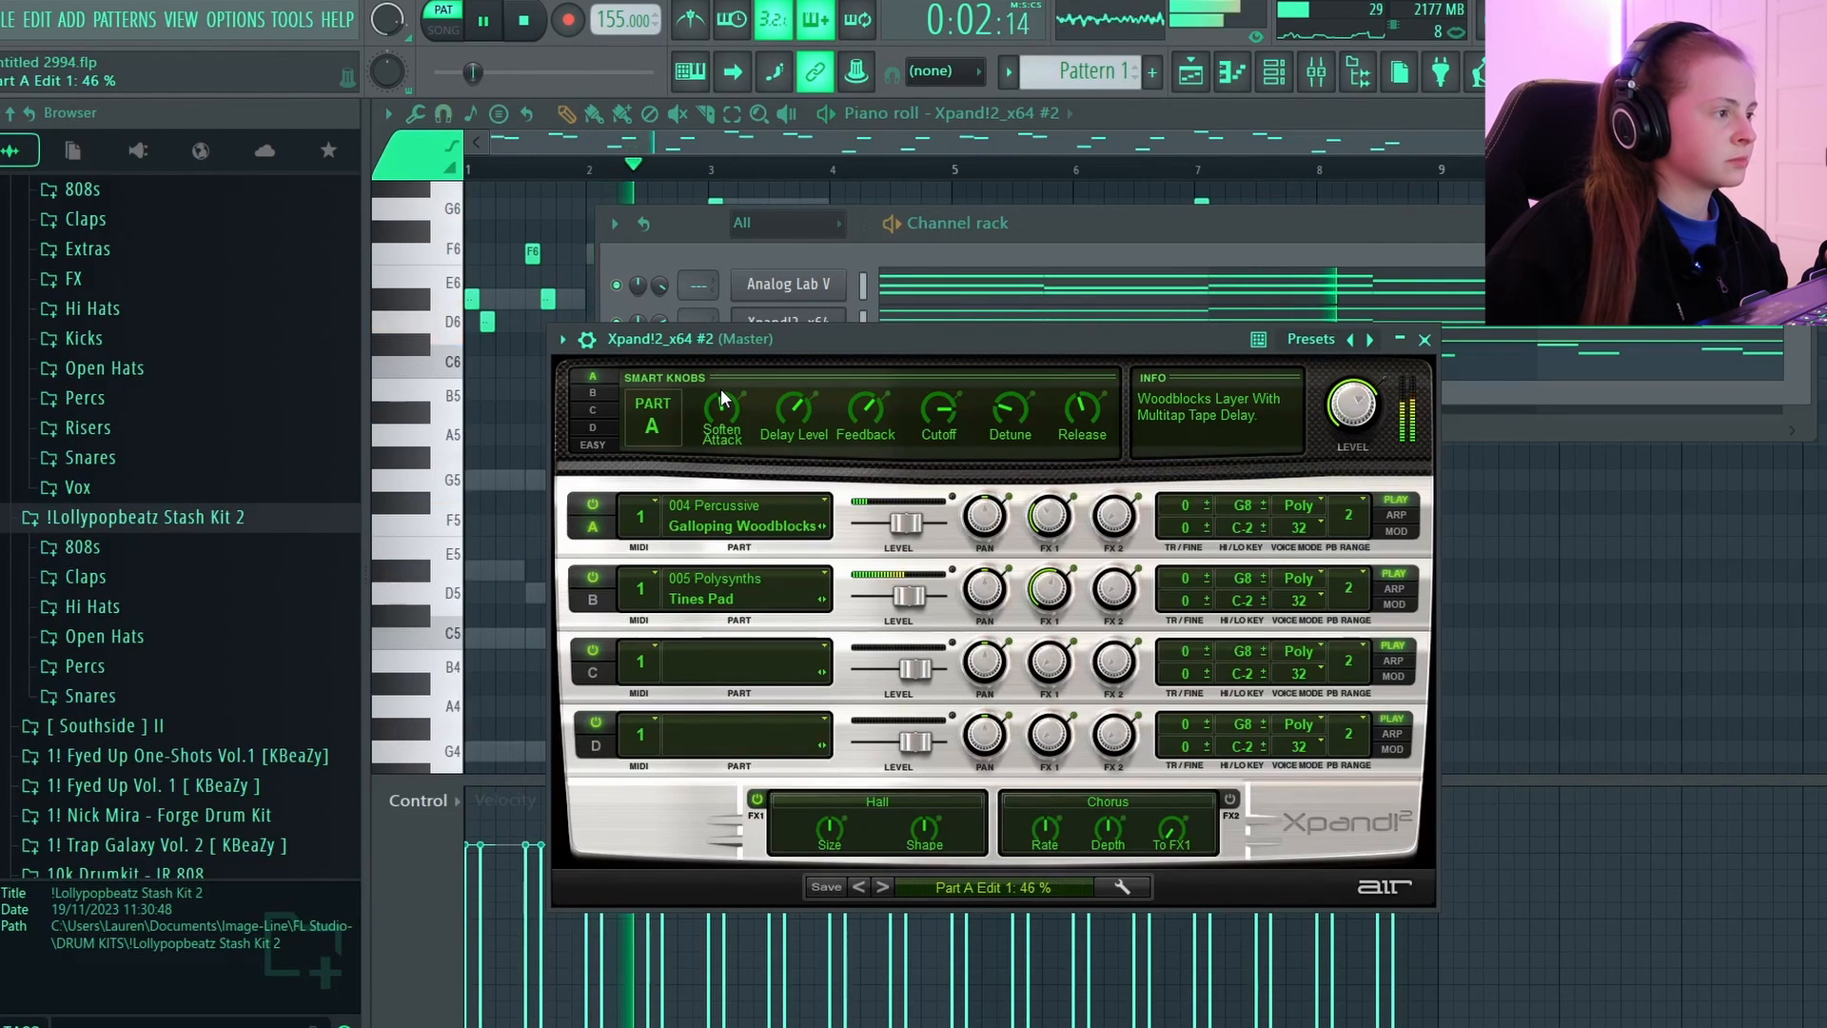
# Move the Xpand!2_x64 #2 window down to uncover the channel rack.
pyautogui.moveTo(870, 352); pyautogui.dragTo(838, 469)
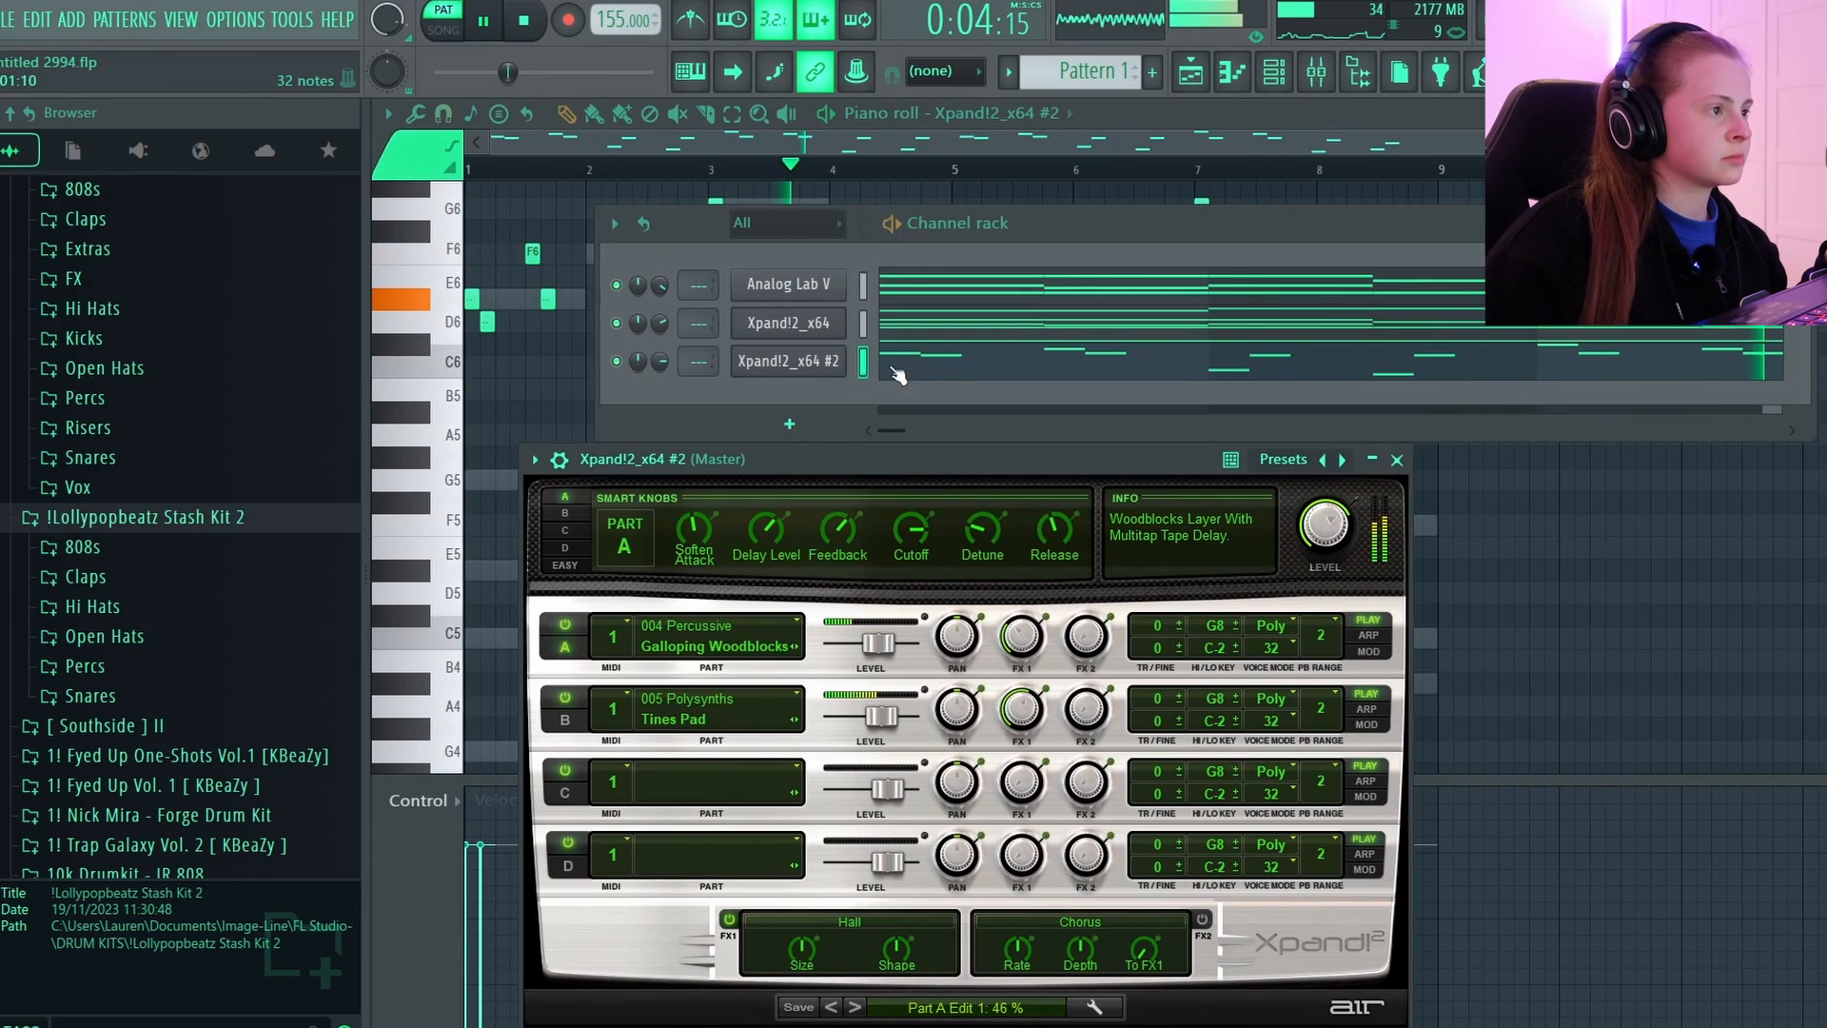
# Open the Xpand!2_x64 #2 piano roll, transpose the counter-melody down one octave and play it back.
pyautogui.click(896, 368)
pyautogui.click(908, 361)
pyautogui.scroll(1, 1107, 400)
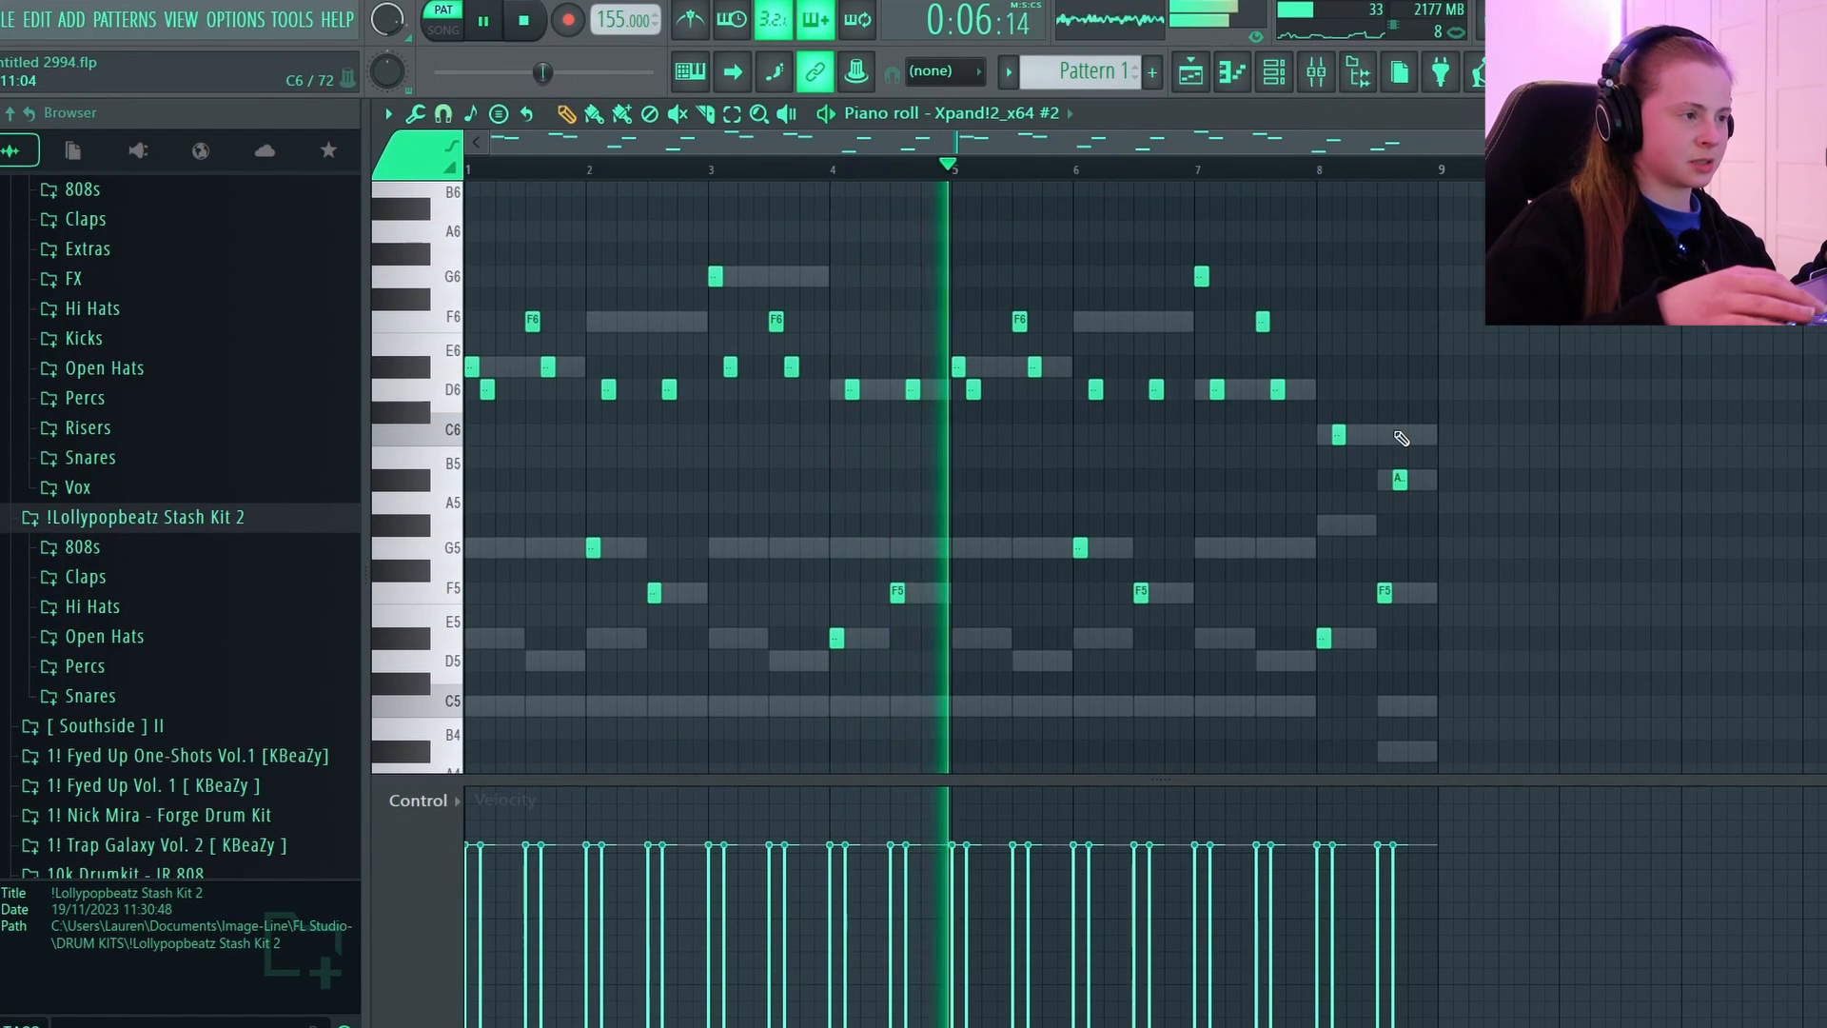
pyautogui.hotkey('ctrl', 'Down')
pyautogui.press('space')
pyautogui.press('space')
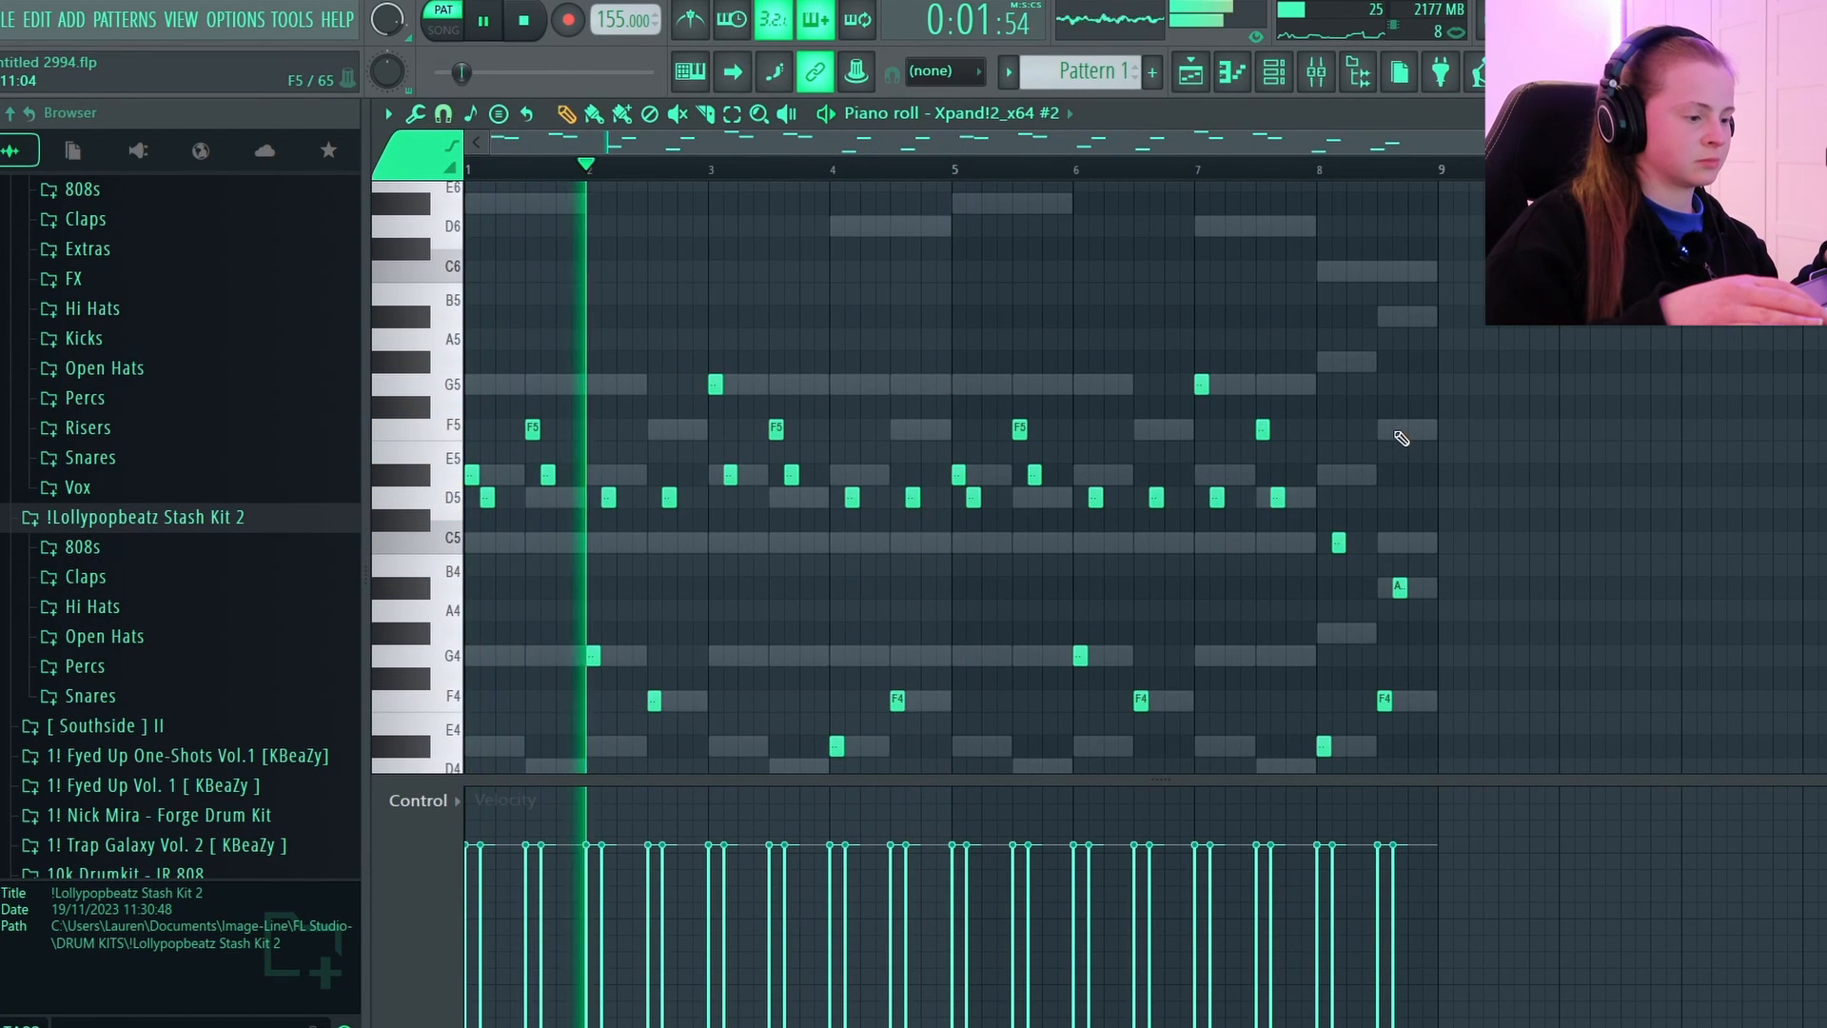
# Transpose the Xpand!2_x64 #2 counter-melody up two octaves and audition it in playback.
pyautogui.hotkey('ctrl', 'Up')
pyautogui.hotkey('ctrl', 'Up')
pyautogui.press('space')
pyautogui.press('space')
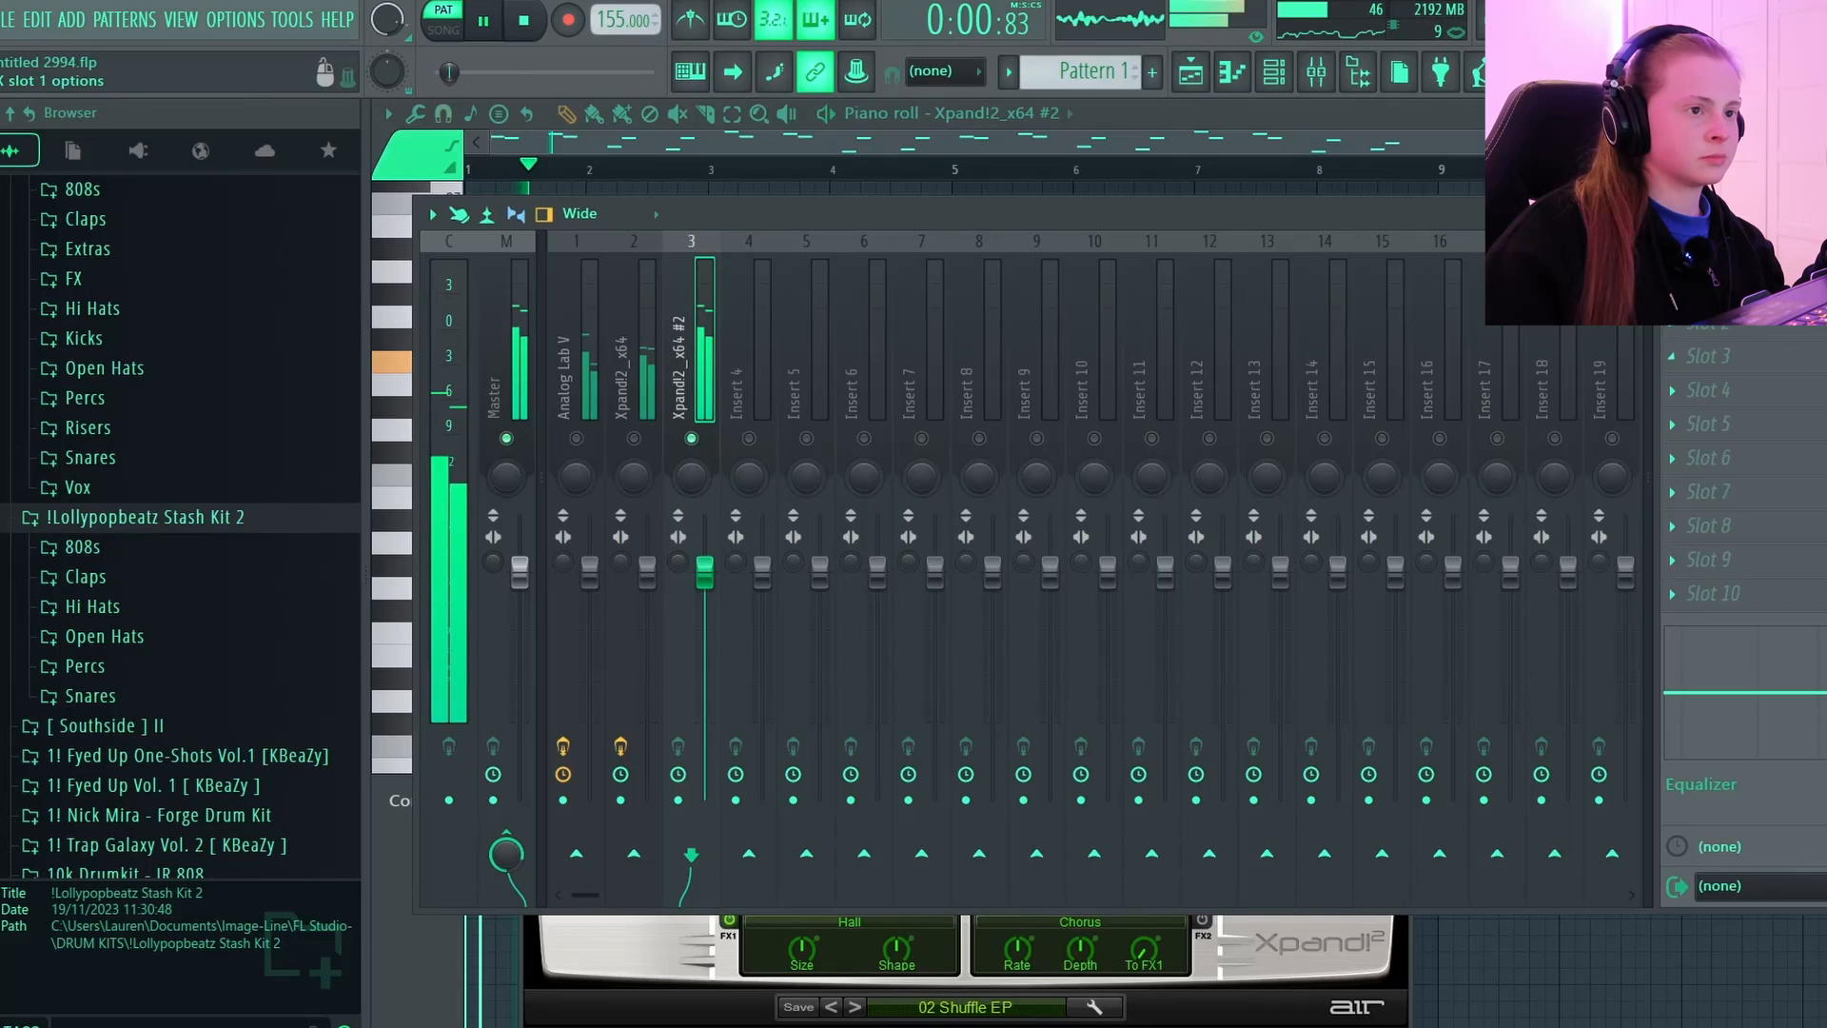
# Load Fruity Parametric EQ 2 in the first effect slot of the Xpand!2_x64 #2 mixer track, and shift Portal's dry/wet mix further toward wet.
pyautogui.click(1673, 288)
pyautogui.click(1147, 1014)
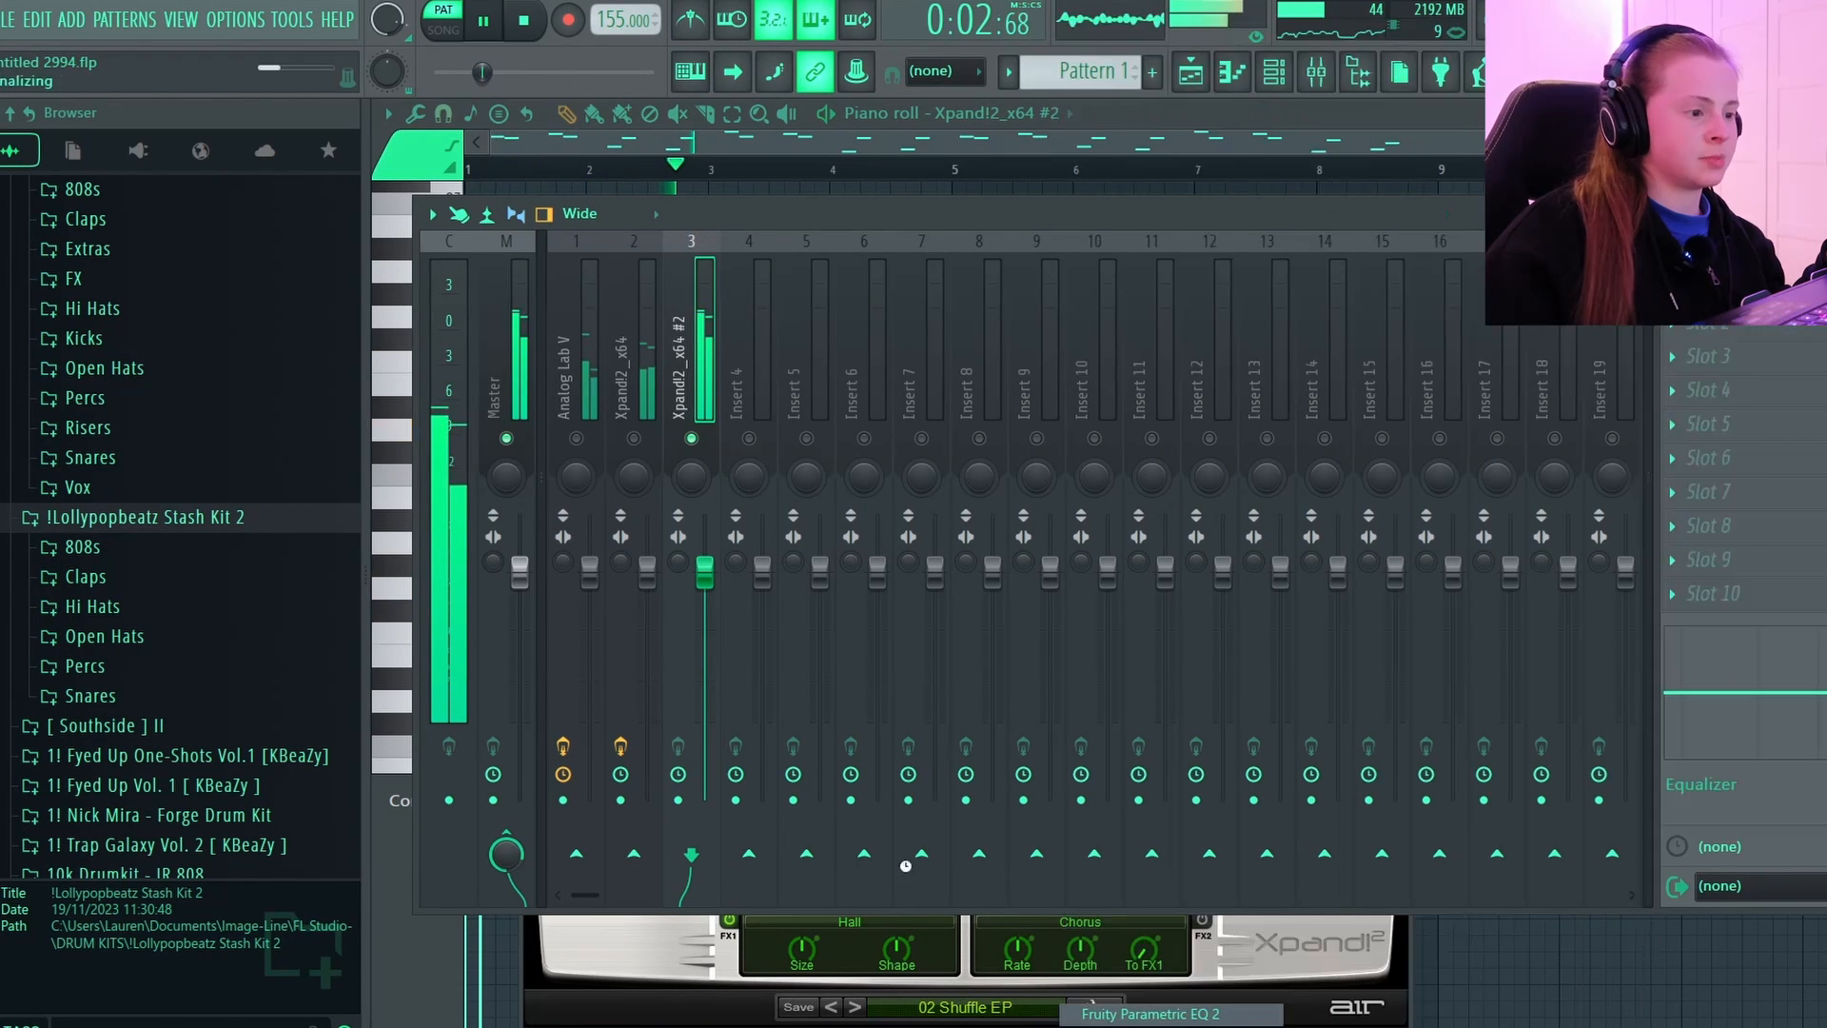
pyautogui.moveTo(655, 456); pyautogui.dragTo(652, 462)
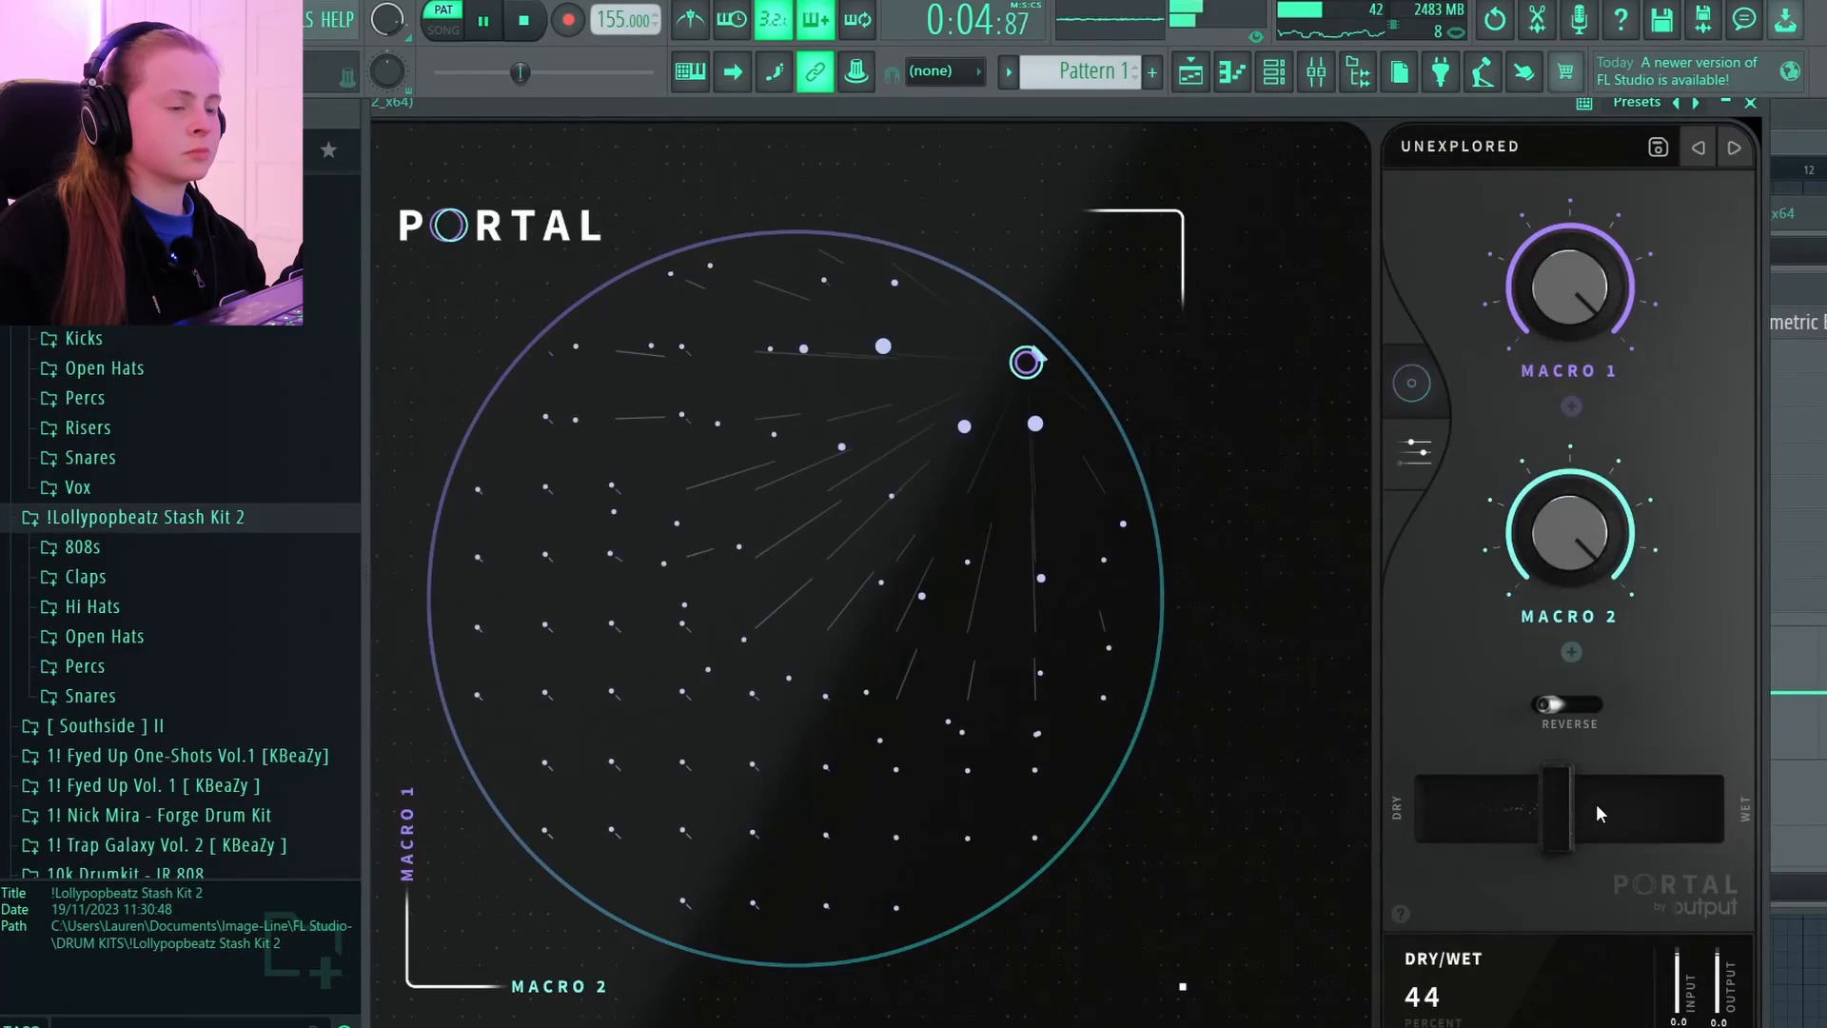
pyautogui.moveTo(1597, 803); pyautogui.dragTo(1675, 804)
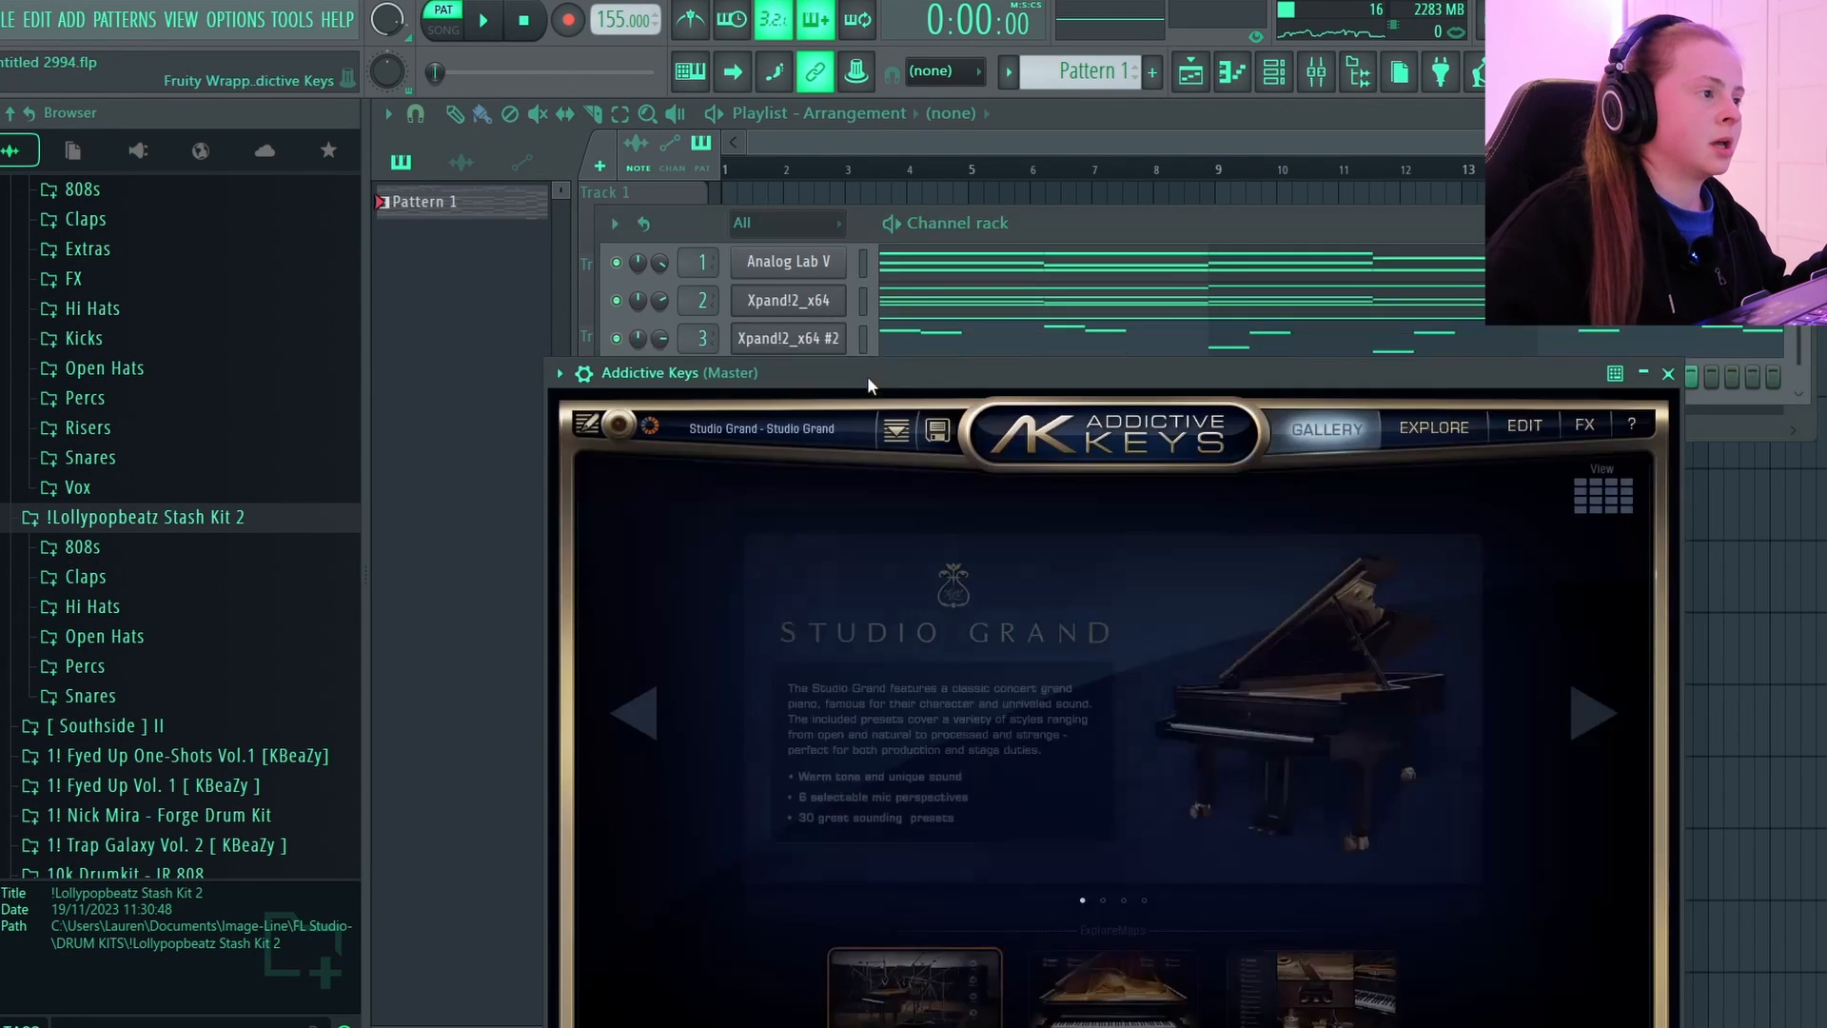
# Move the Addictive Keys window clear of the channel rack, open that channel's piano roll and start playback.
pyautogui.moveTo(867, 376); pyautogui.dragTo(825, 642)
pyautogui.rightClick(815, 373)
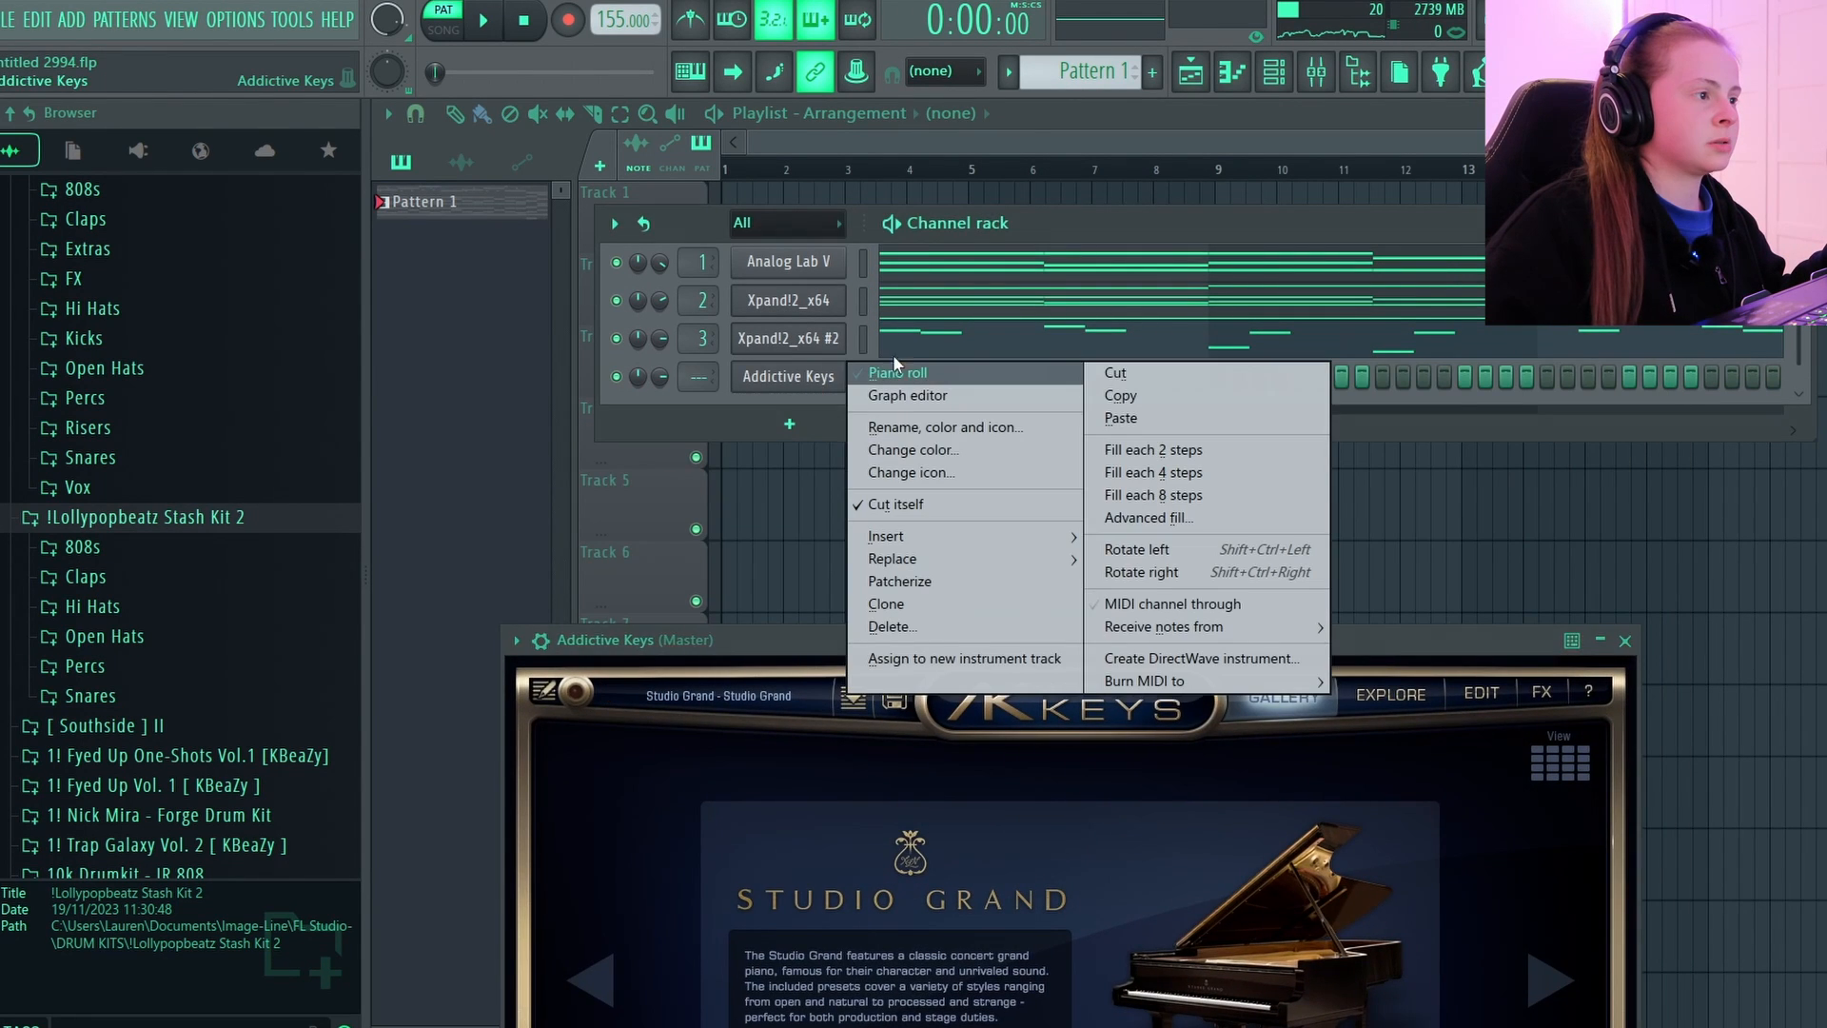
pyautogui.click(897, 371)
pyautogui.press('space')
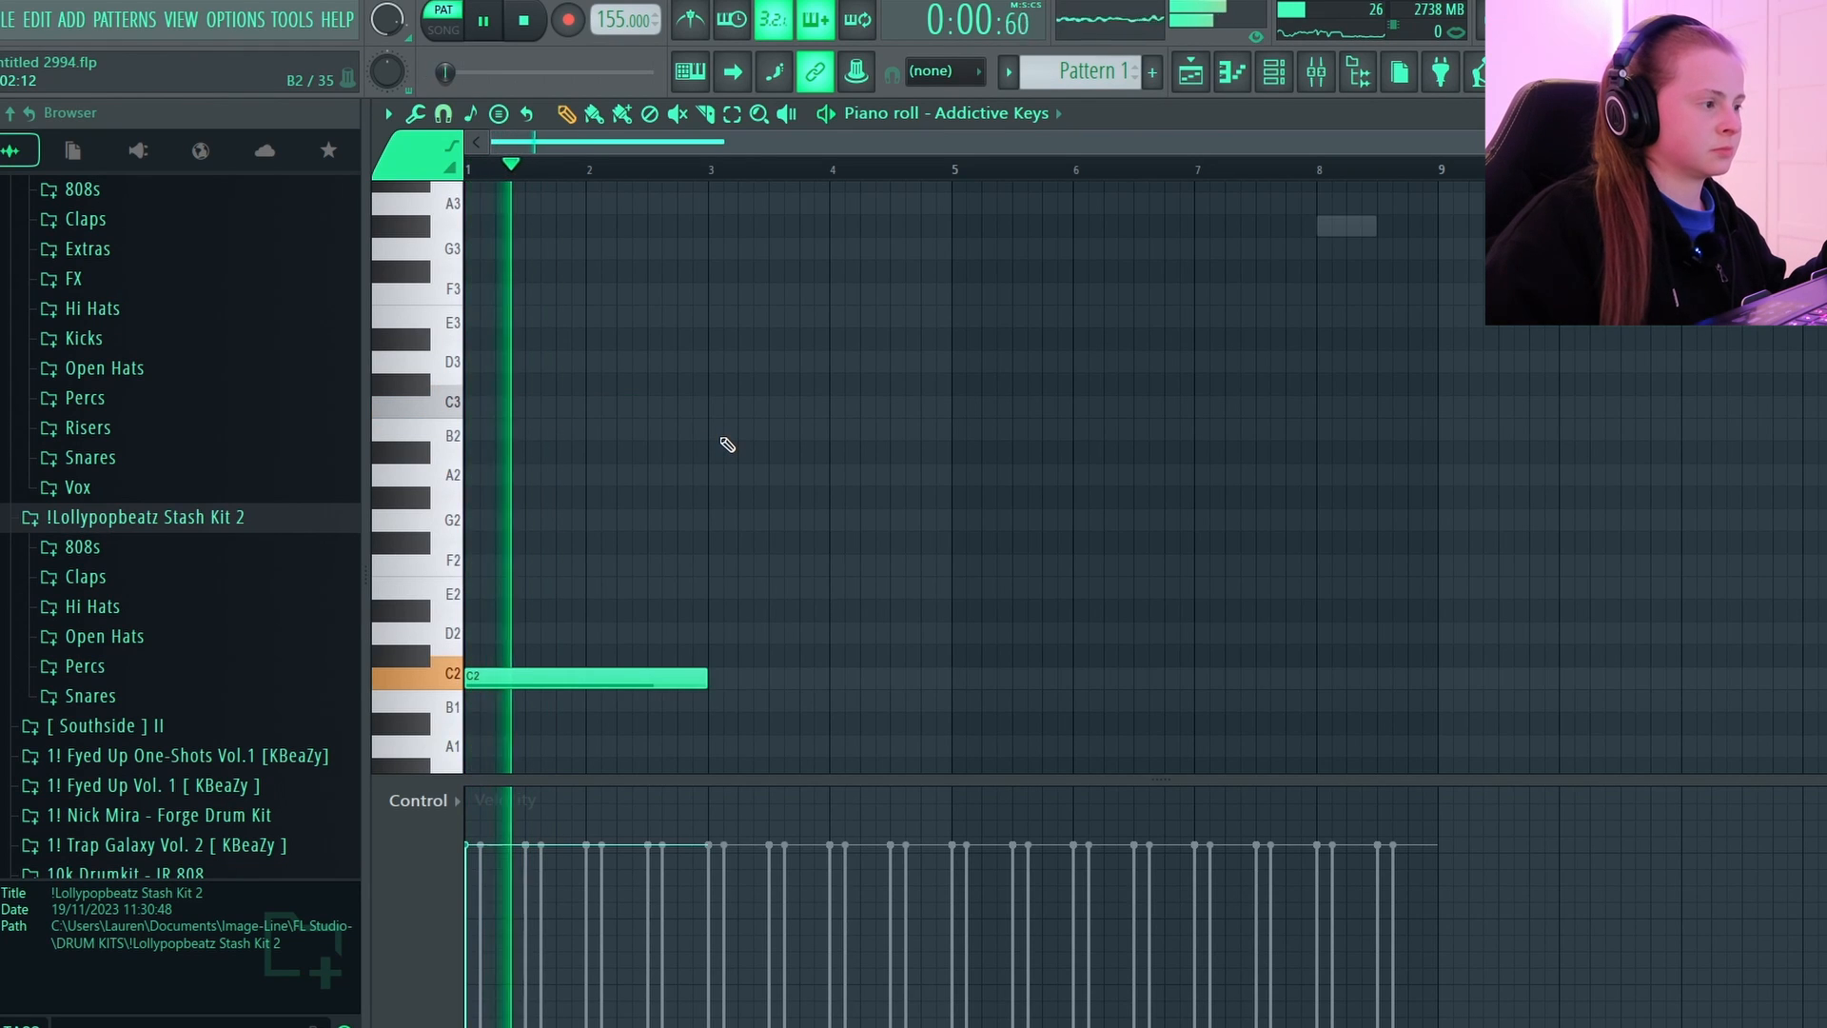
# Extend the C2 bass note to fill bars 1-4 and add a second C2 note spanning bars 5-7.
pyautogui.scroll(1, 709, 486)
pyautogui.scroll(-3, 698, 531)
pyautogui.moveTo(712, 539); pyautogui.dragTo(951, 532)
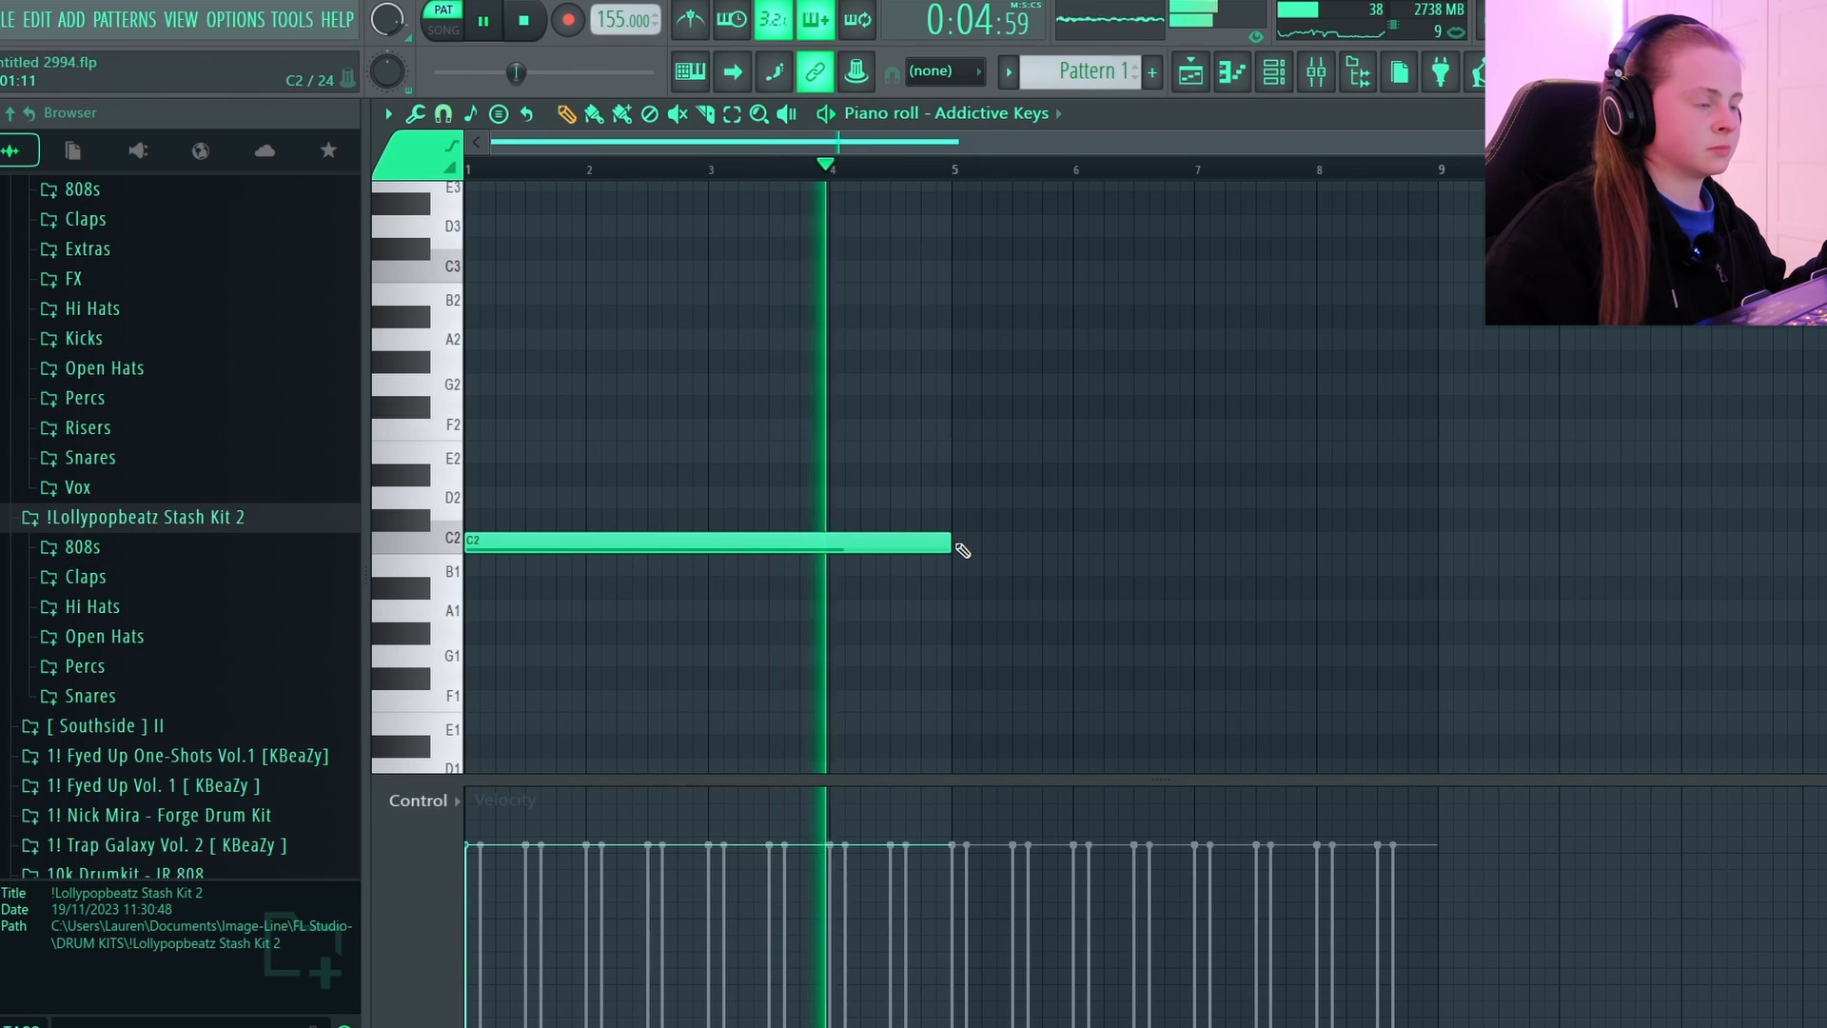
pyautogui.click(957, 545)
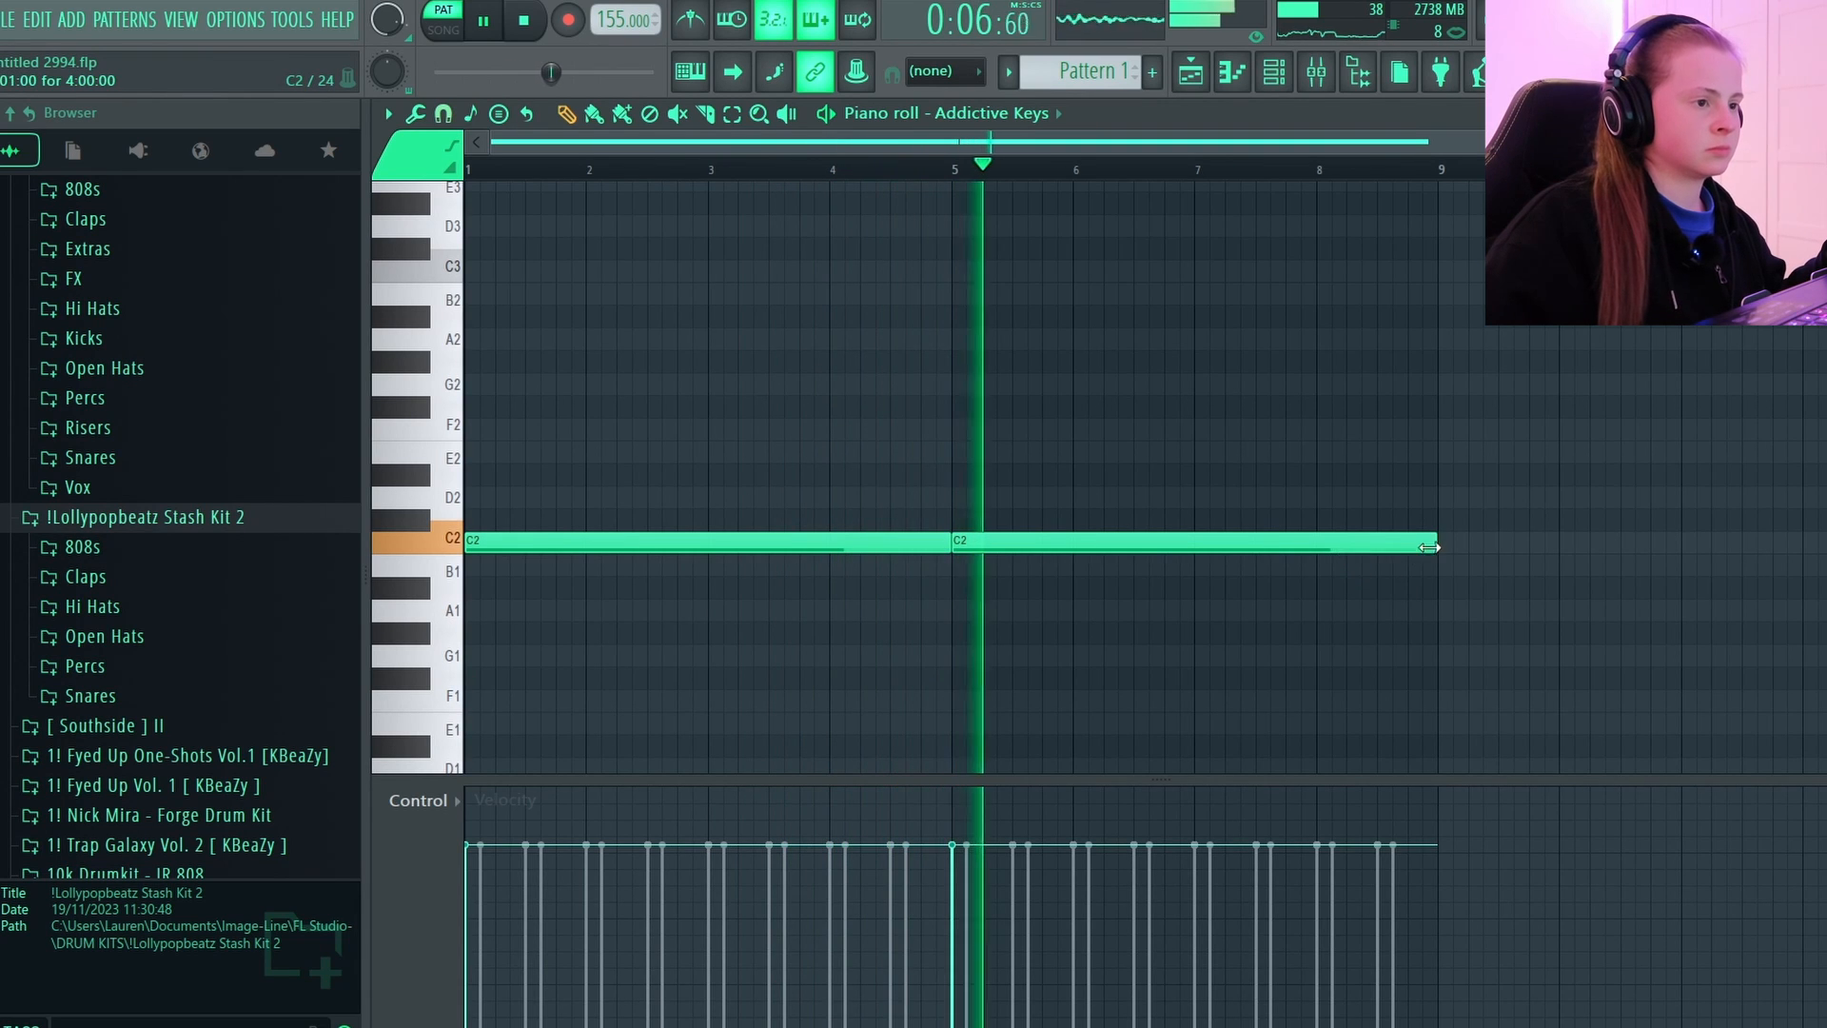
pyautogui.moveTo(1437, 541); pyautogui.dragTo(1318, 541)
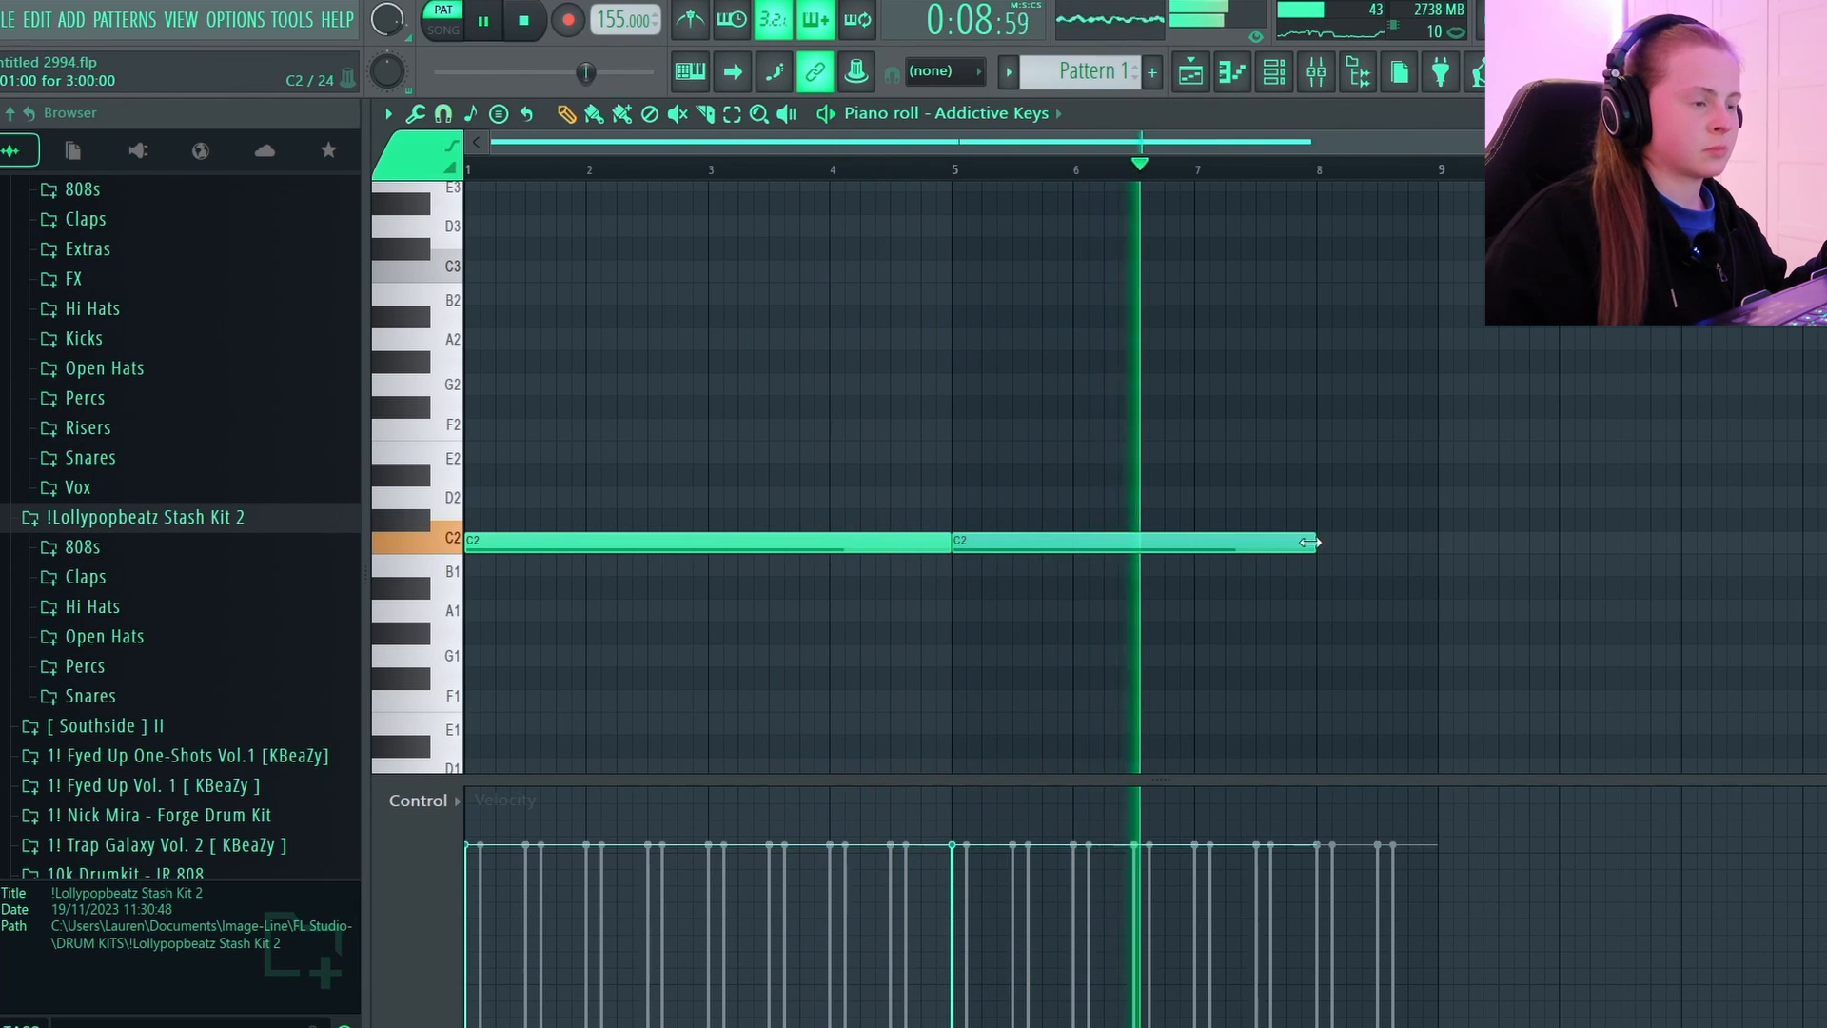
# Add half-bar G# and A# bass notes in bar 8, lower them to G#2 and A#2, and listen to the ending.
pyautogui.scroll(1, 1340, 526)
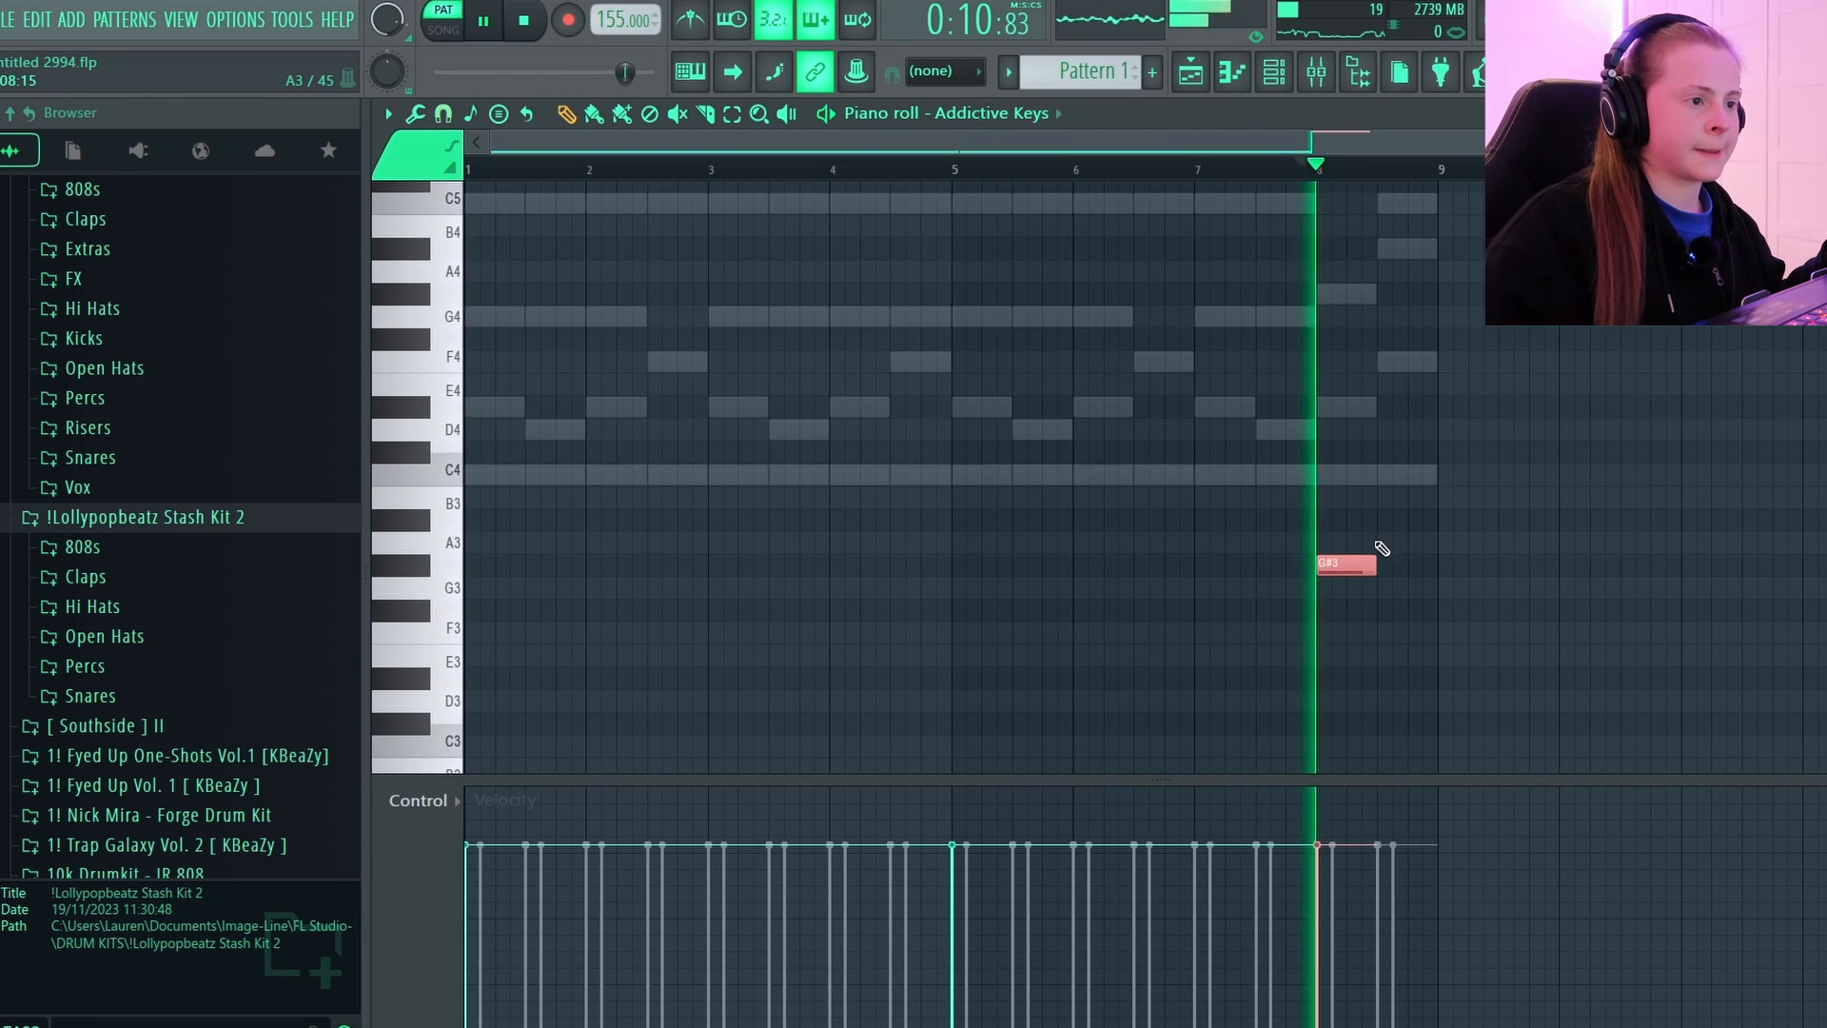
pyautogui.click(1388, 520)
pyautogui.press('space')
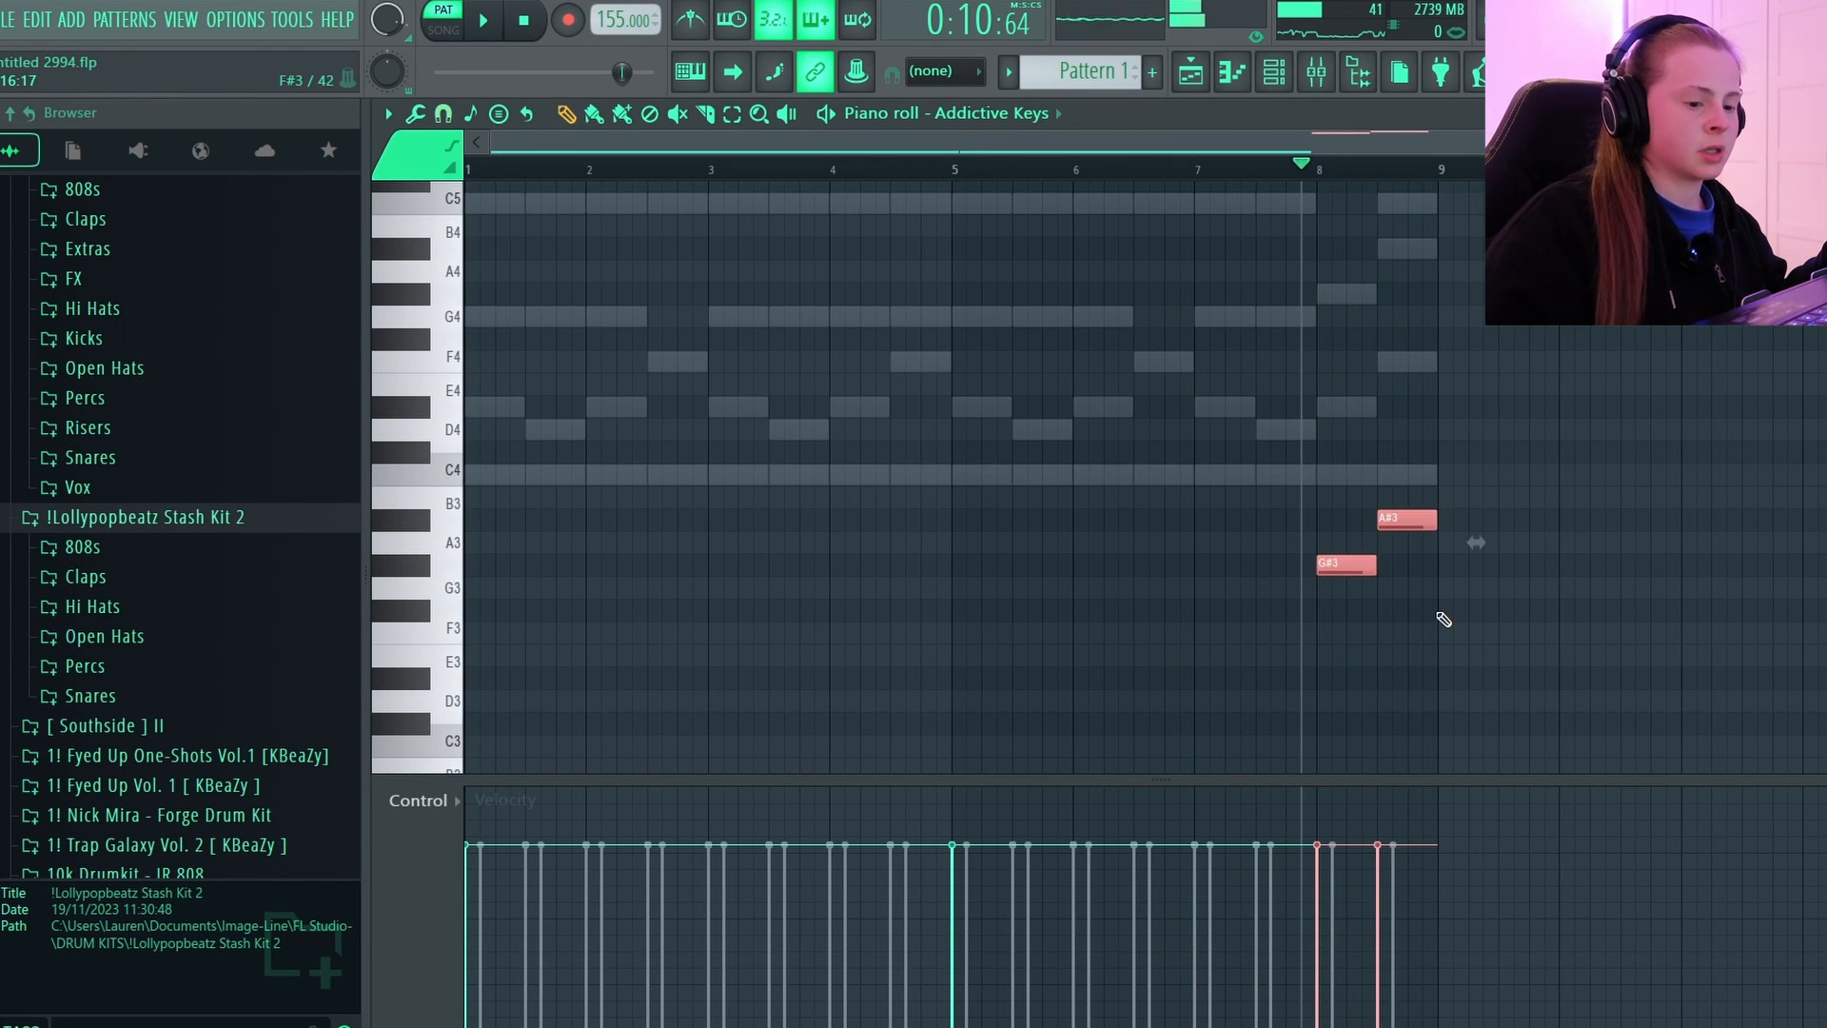
pyautogui.hotkey('ctrl', 'Down')
pyautogui.hotkey('ctrl', 'Down')
pyautogui.scroll(-2, 1444, 620)
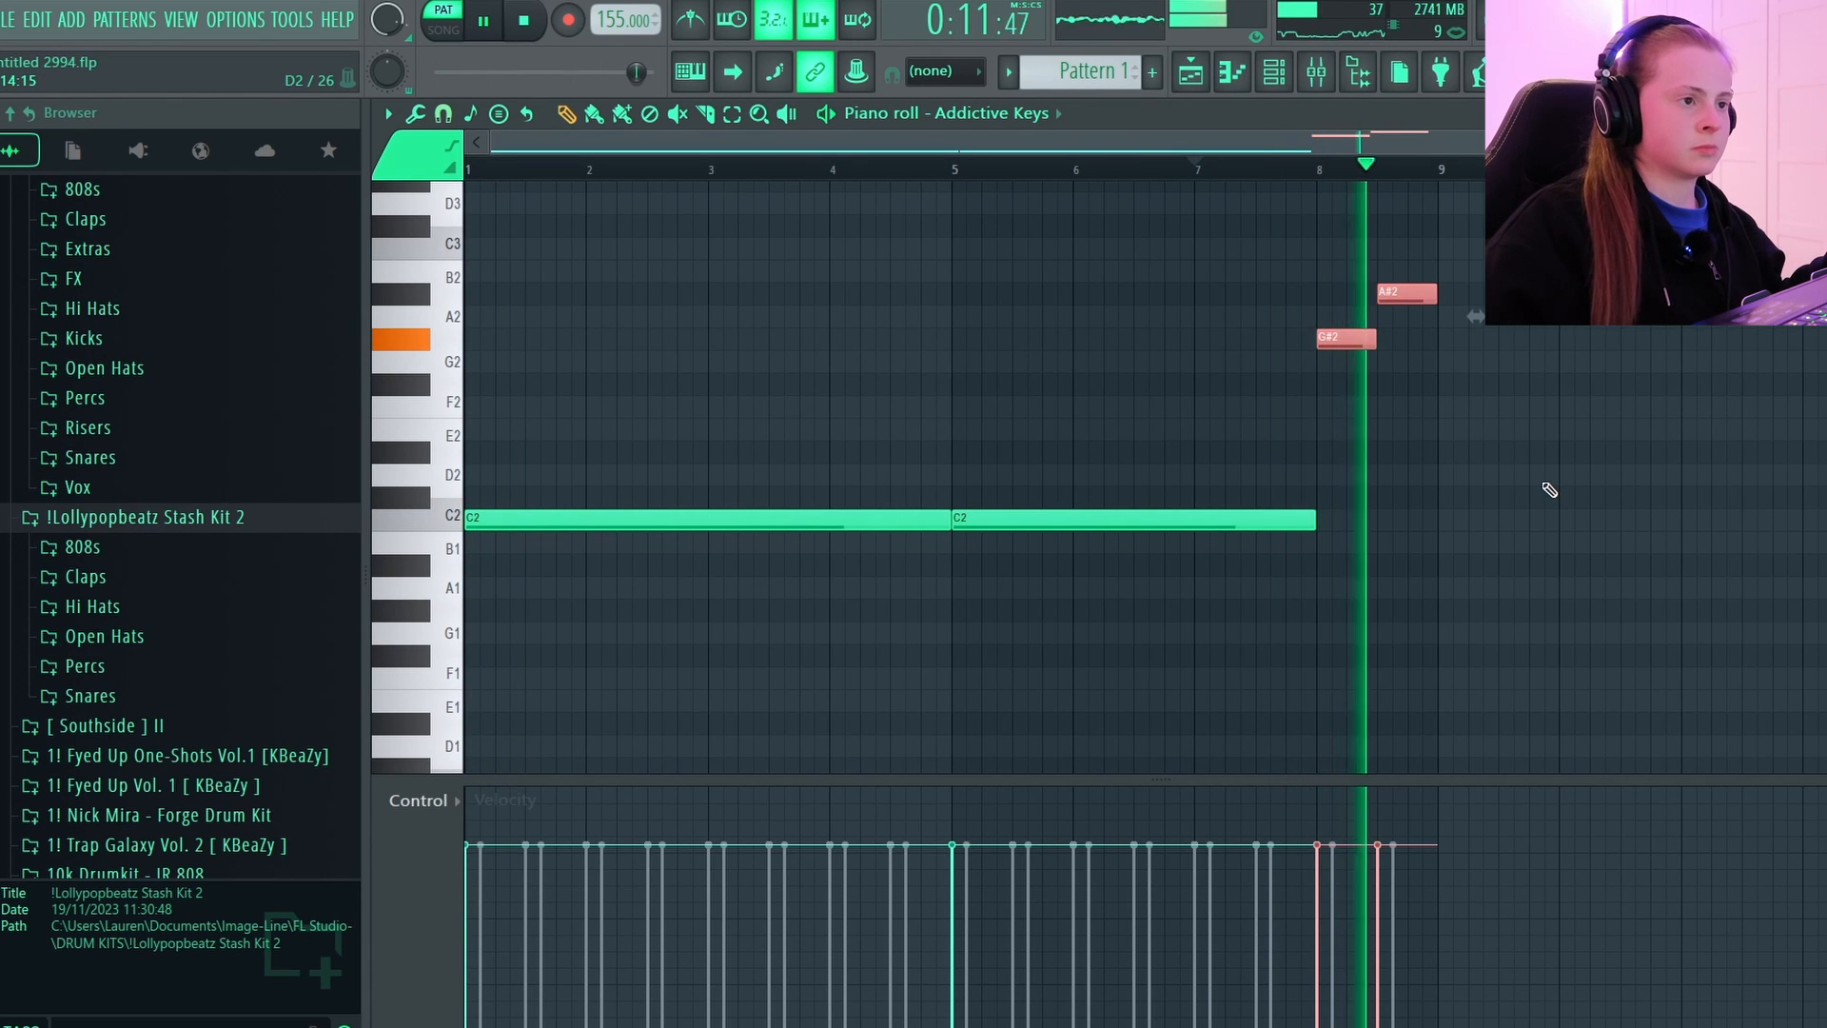
pyautogui.scroll(1, 1548, 487)
pyautogui.press('space')
# Transpose all selected channels in the channel rack up by 4 semitones and play back the pattern.
pyautogui.press('F6')
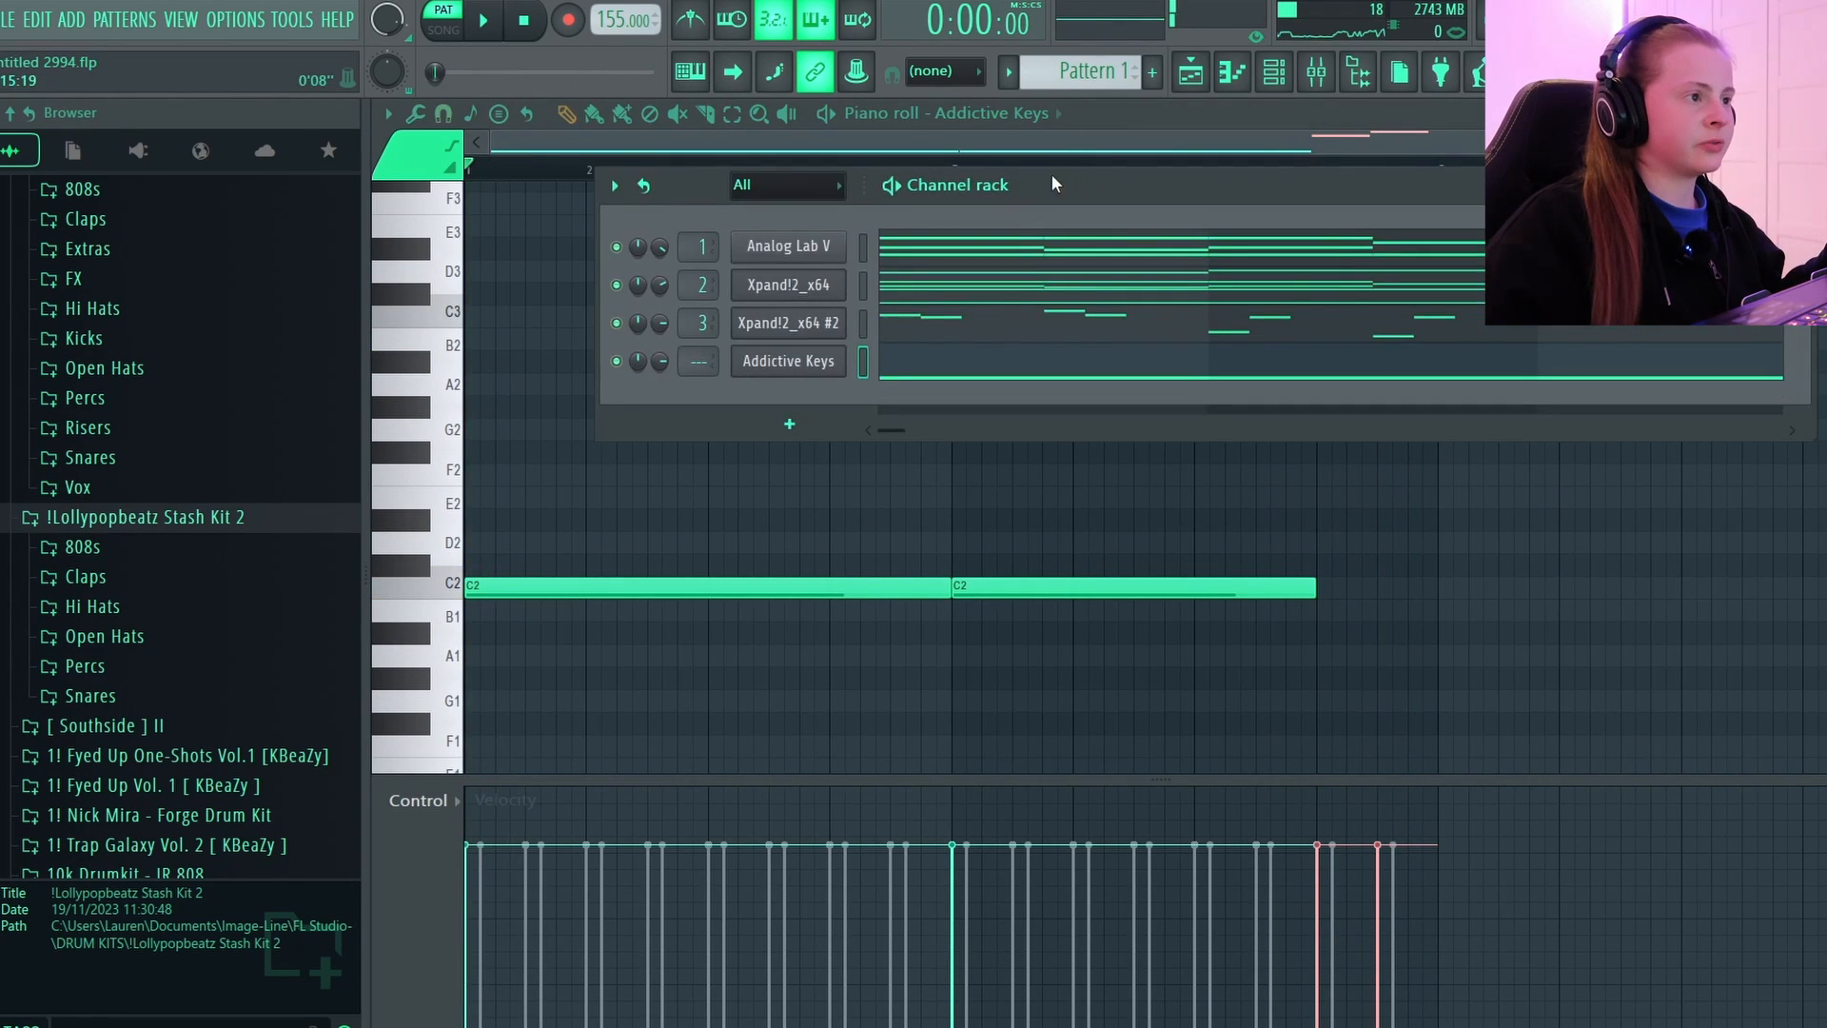
pyautogui.moveTo(1004, 214); pyautogui.dragTo(1030, 291)
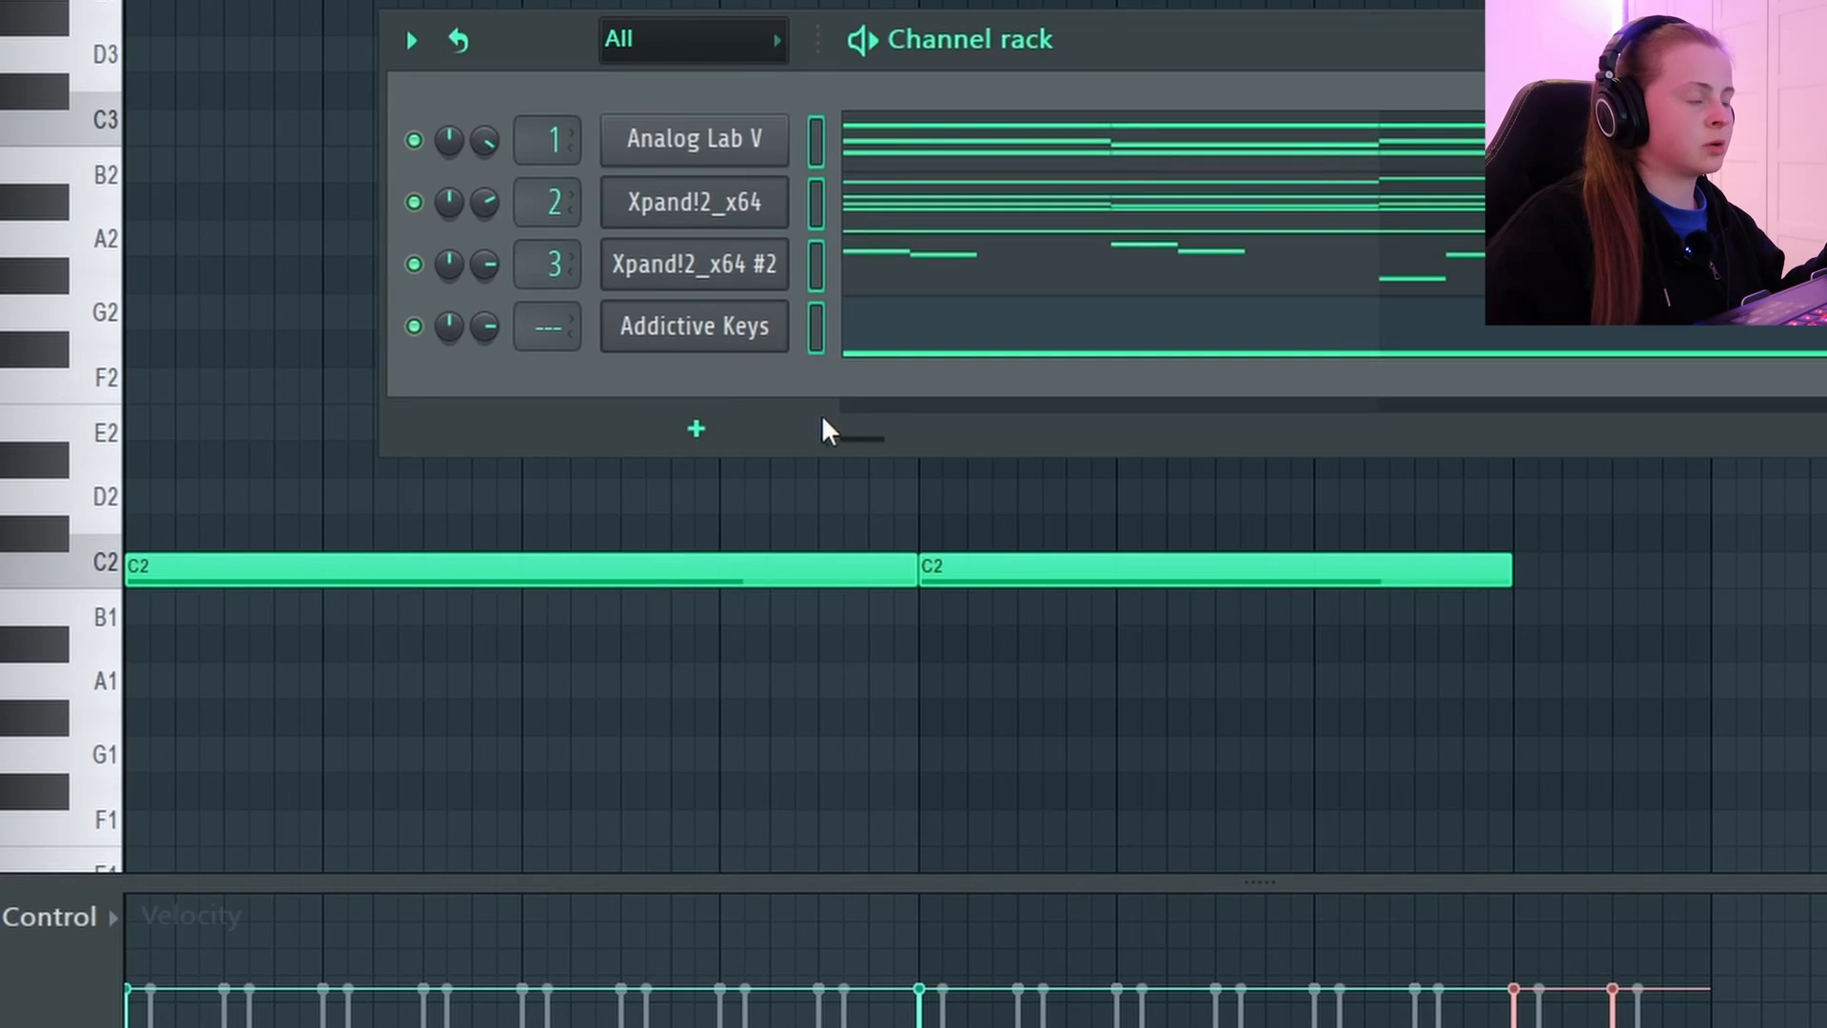
pyautogui.click(640, 262)
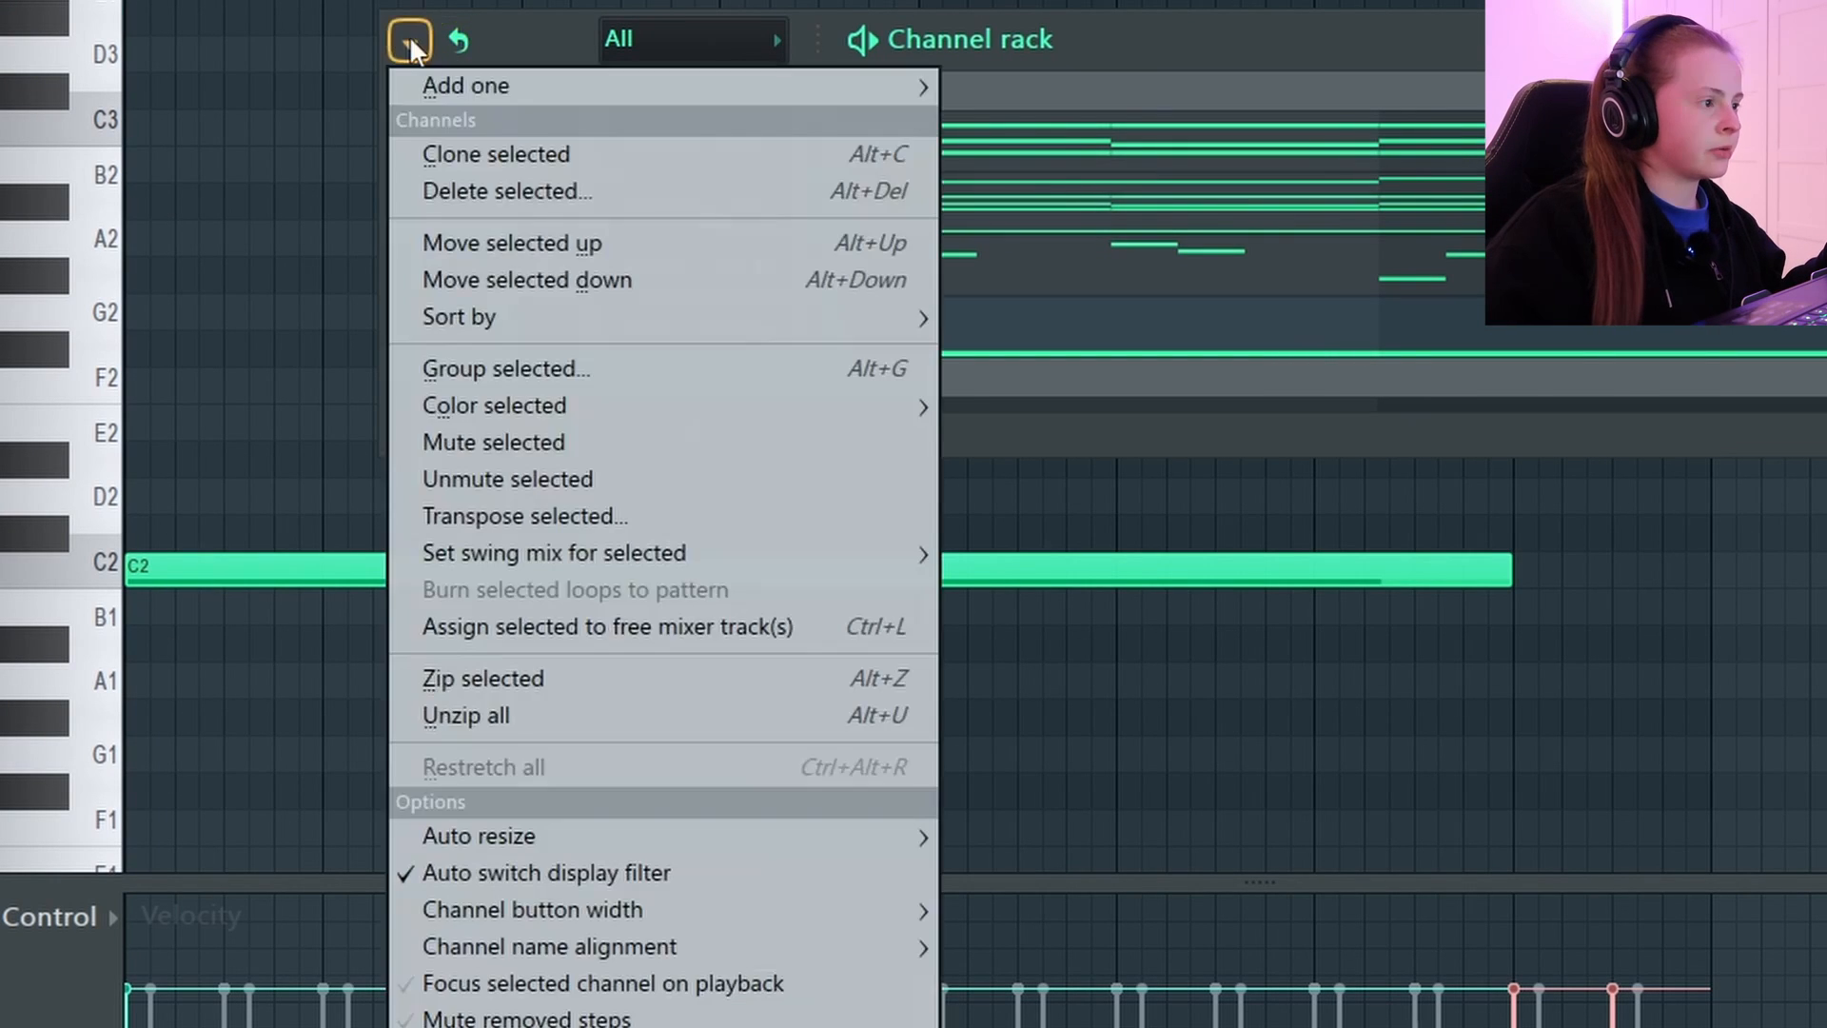
pyautogui.click(533, 515)
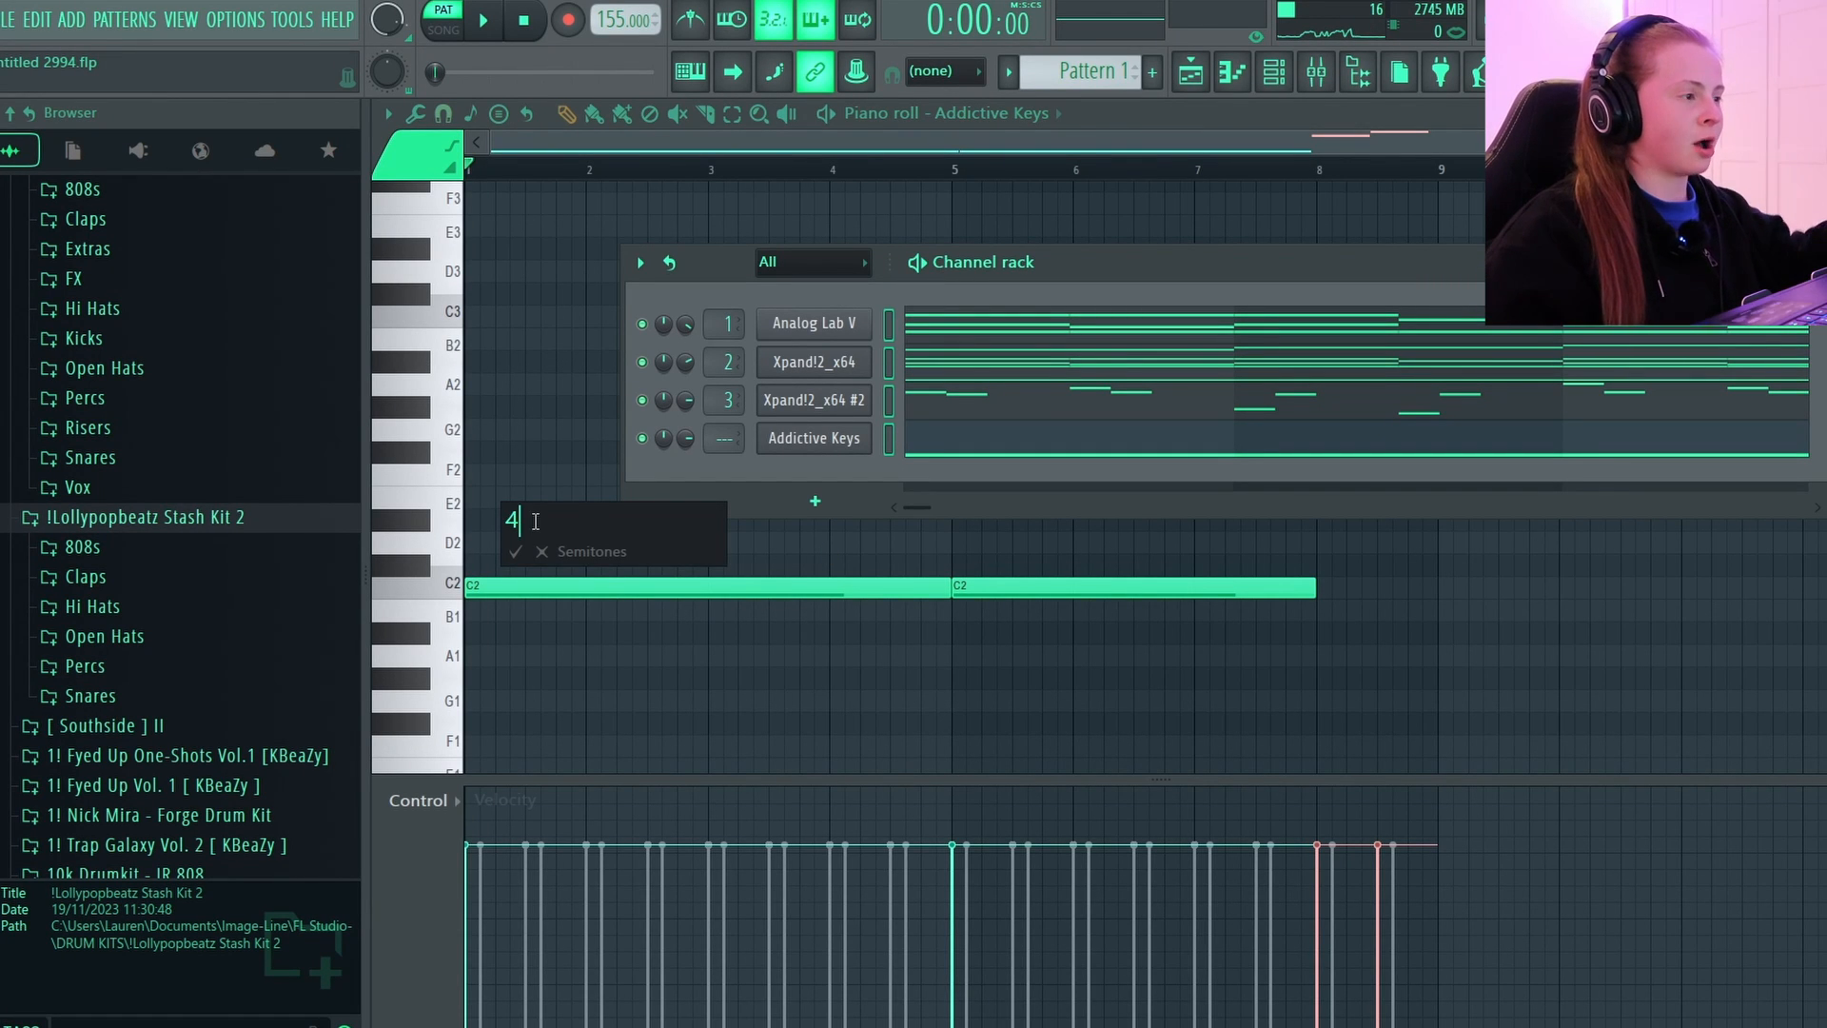
pyautogui.press('Return')
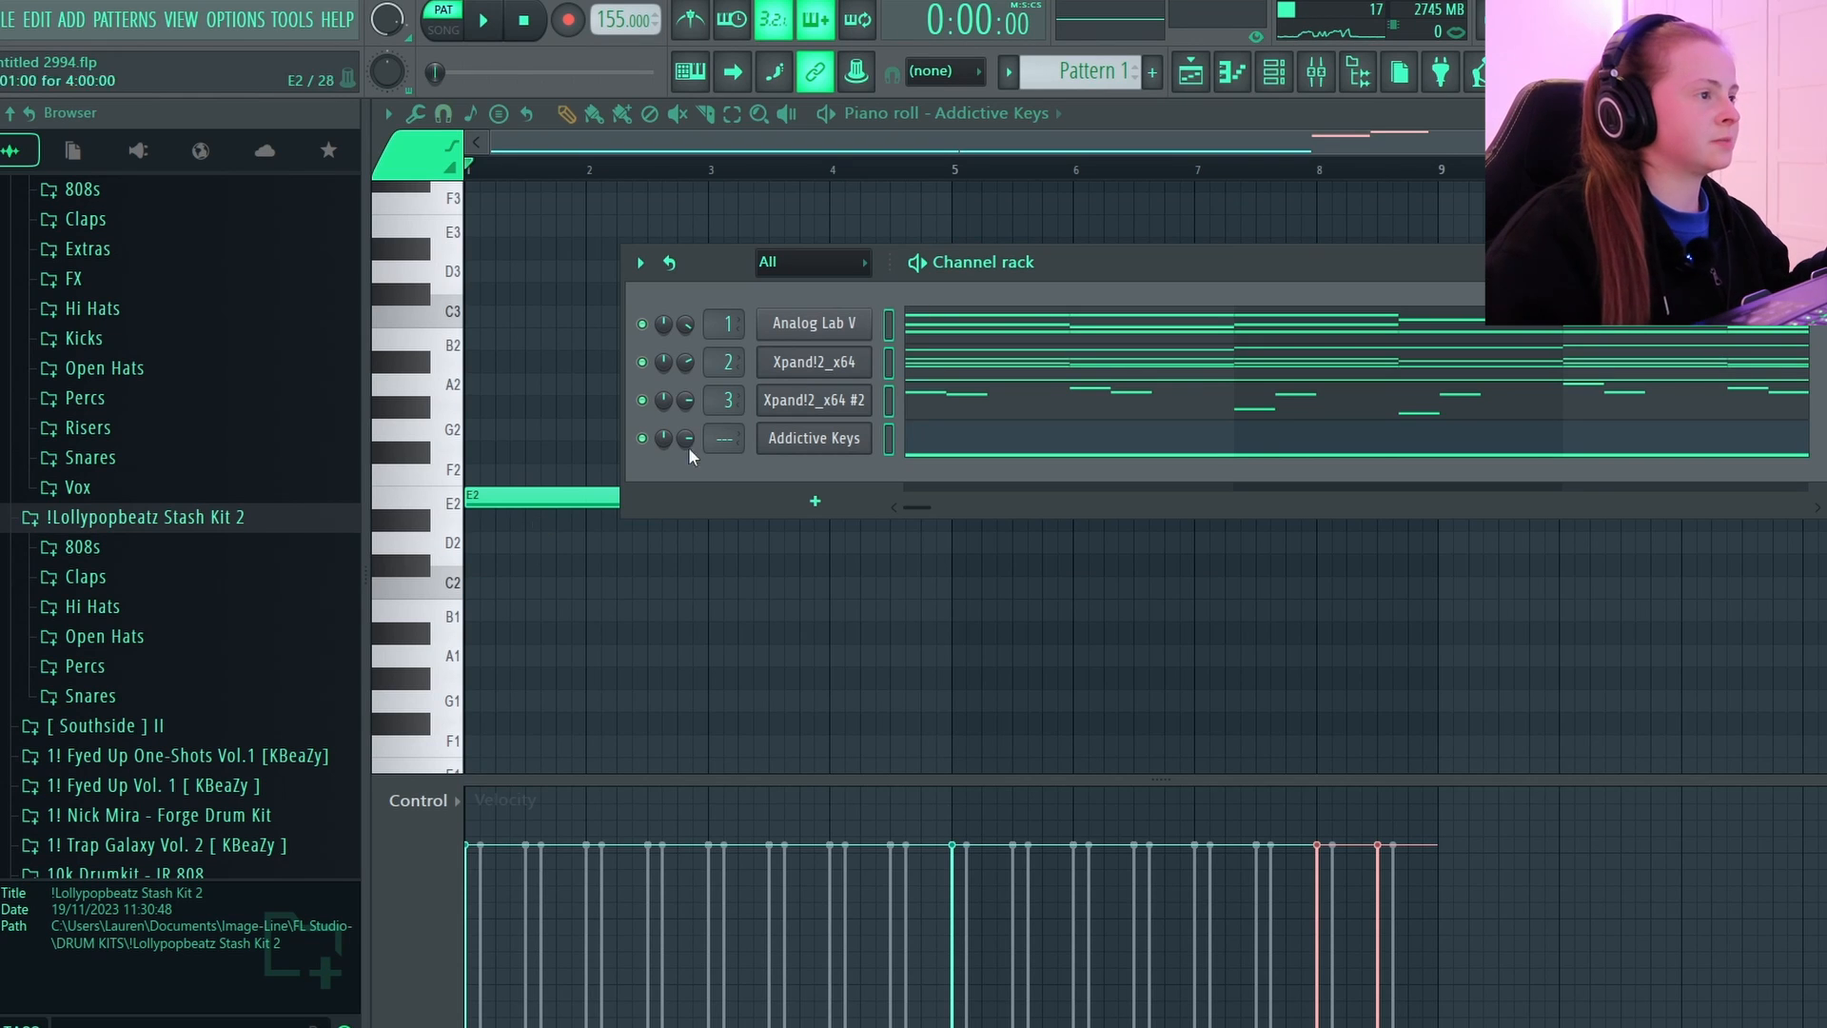
pyautogui.click(997, 121)
pyautogui.press('space')
pyautogui.scroll(2, 1533, 543)
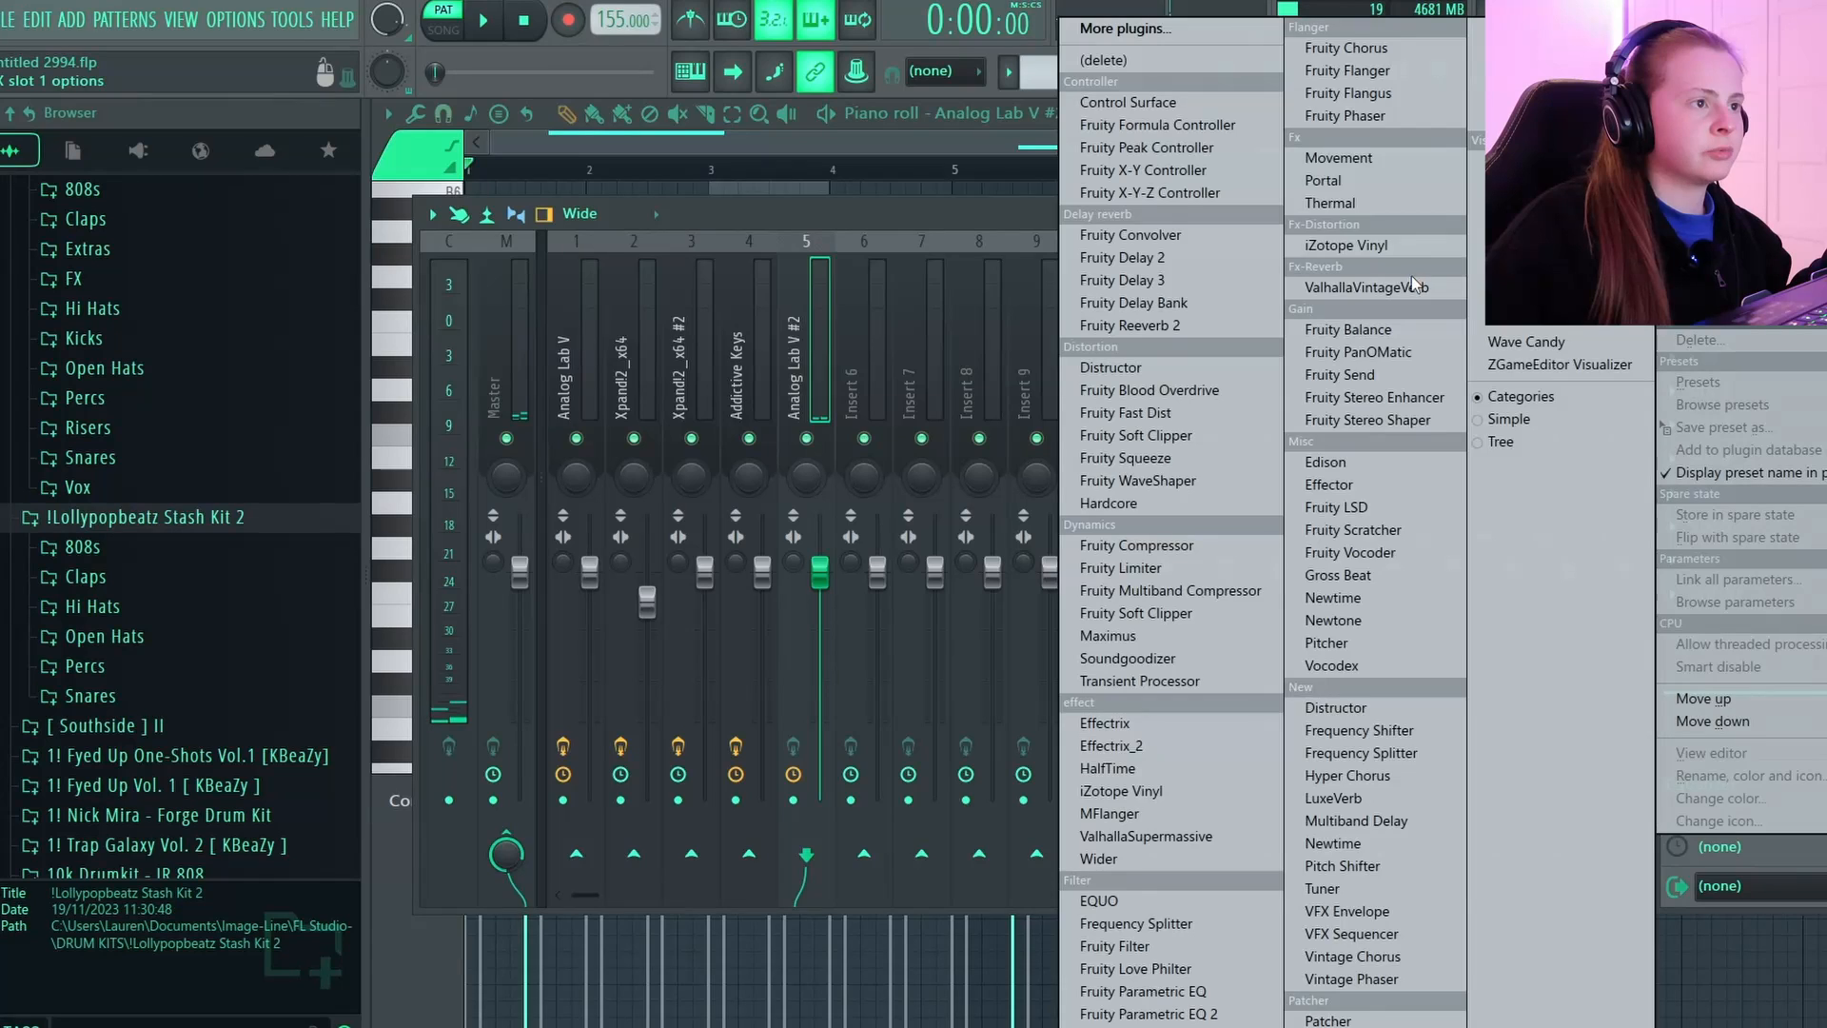
# Equalize Analog Lab V #2 with a low cut around 246 Hz, a steeper band 7 cut near 2729 Hz and band 6 pulled down at 6469 Hz.
pyautogui.click(1369, 287)
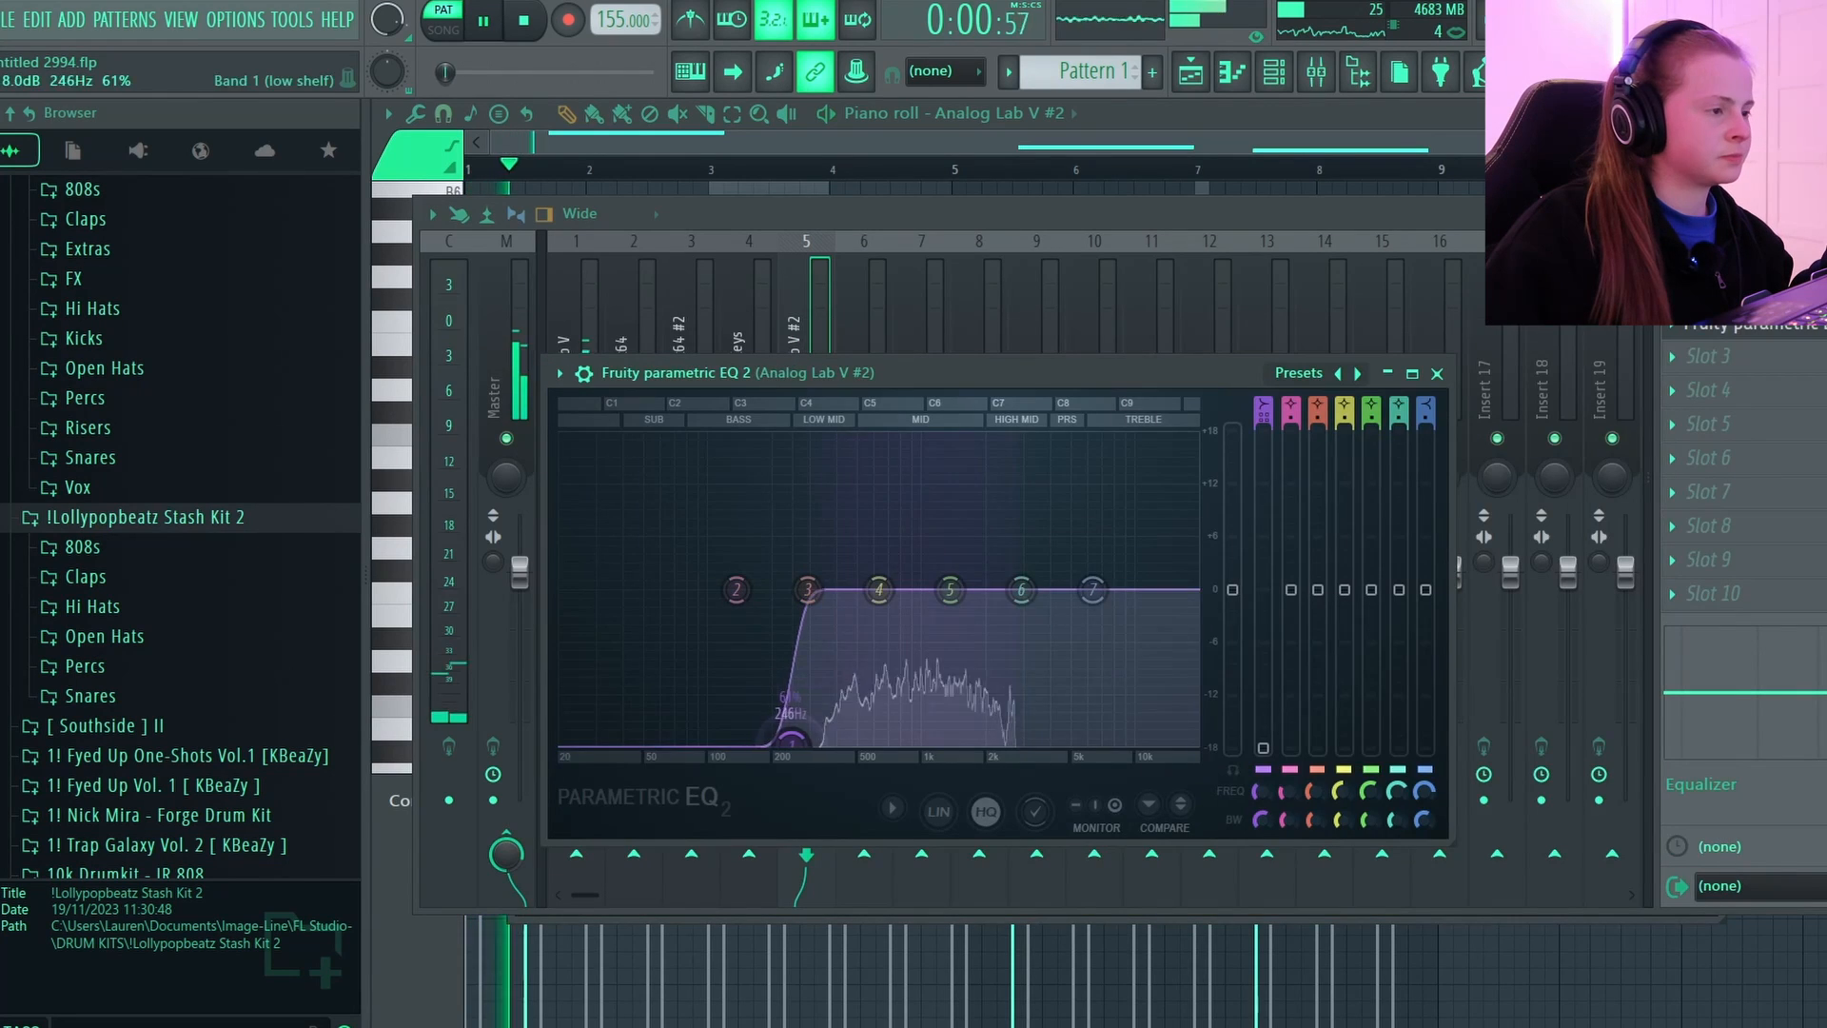
pyautogui.rightClick(1005, 748)
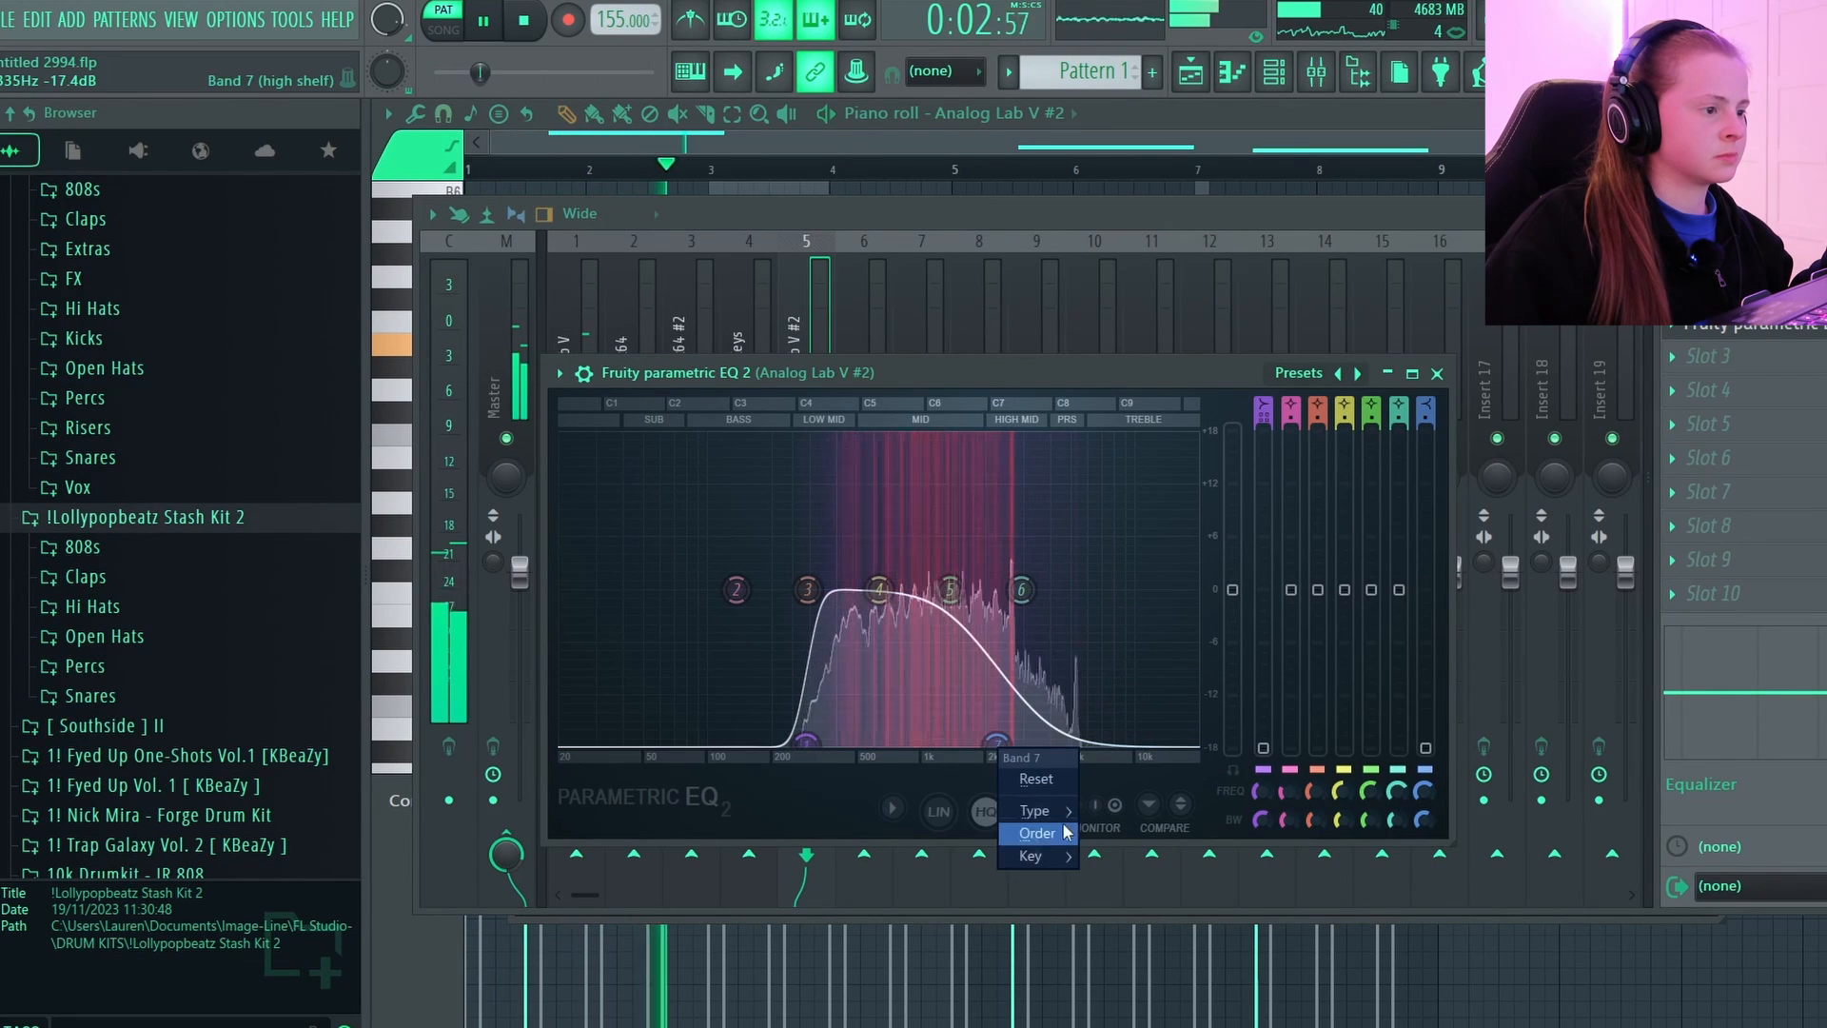
pyautogui.click(1109, 833)
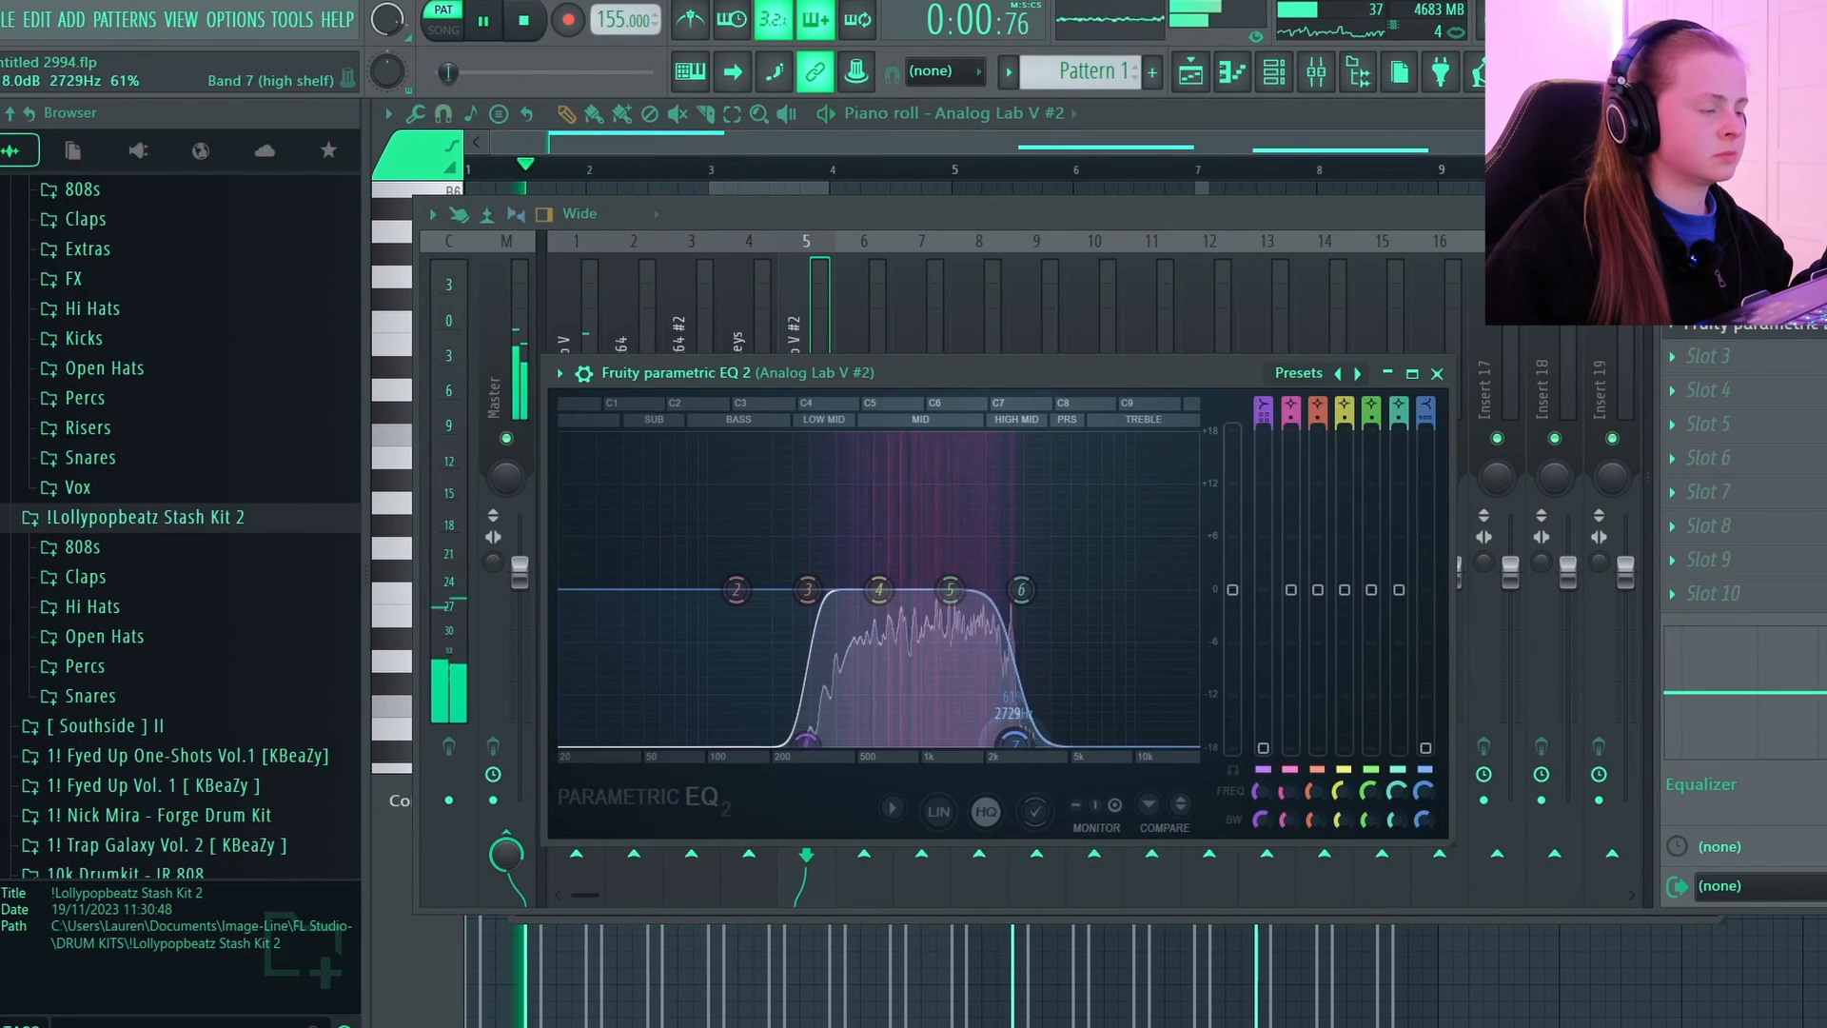
pyautogui.moveTo(1021, 589); pyautogui.dragTo(1095, 741)
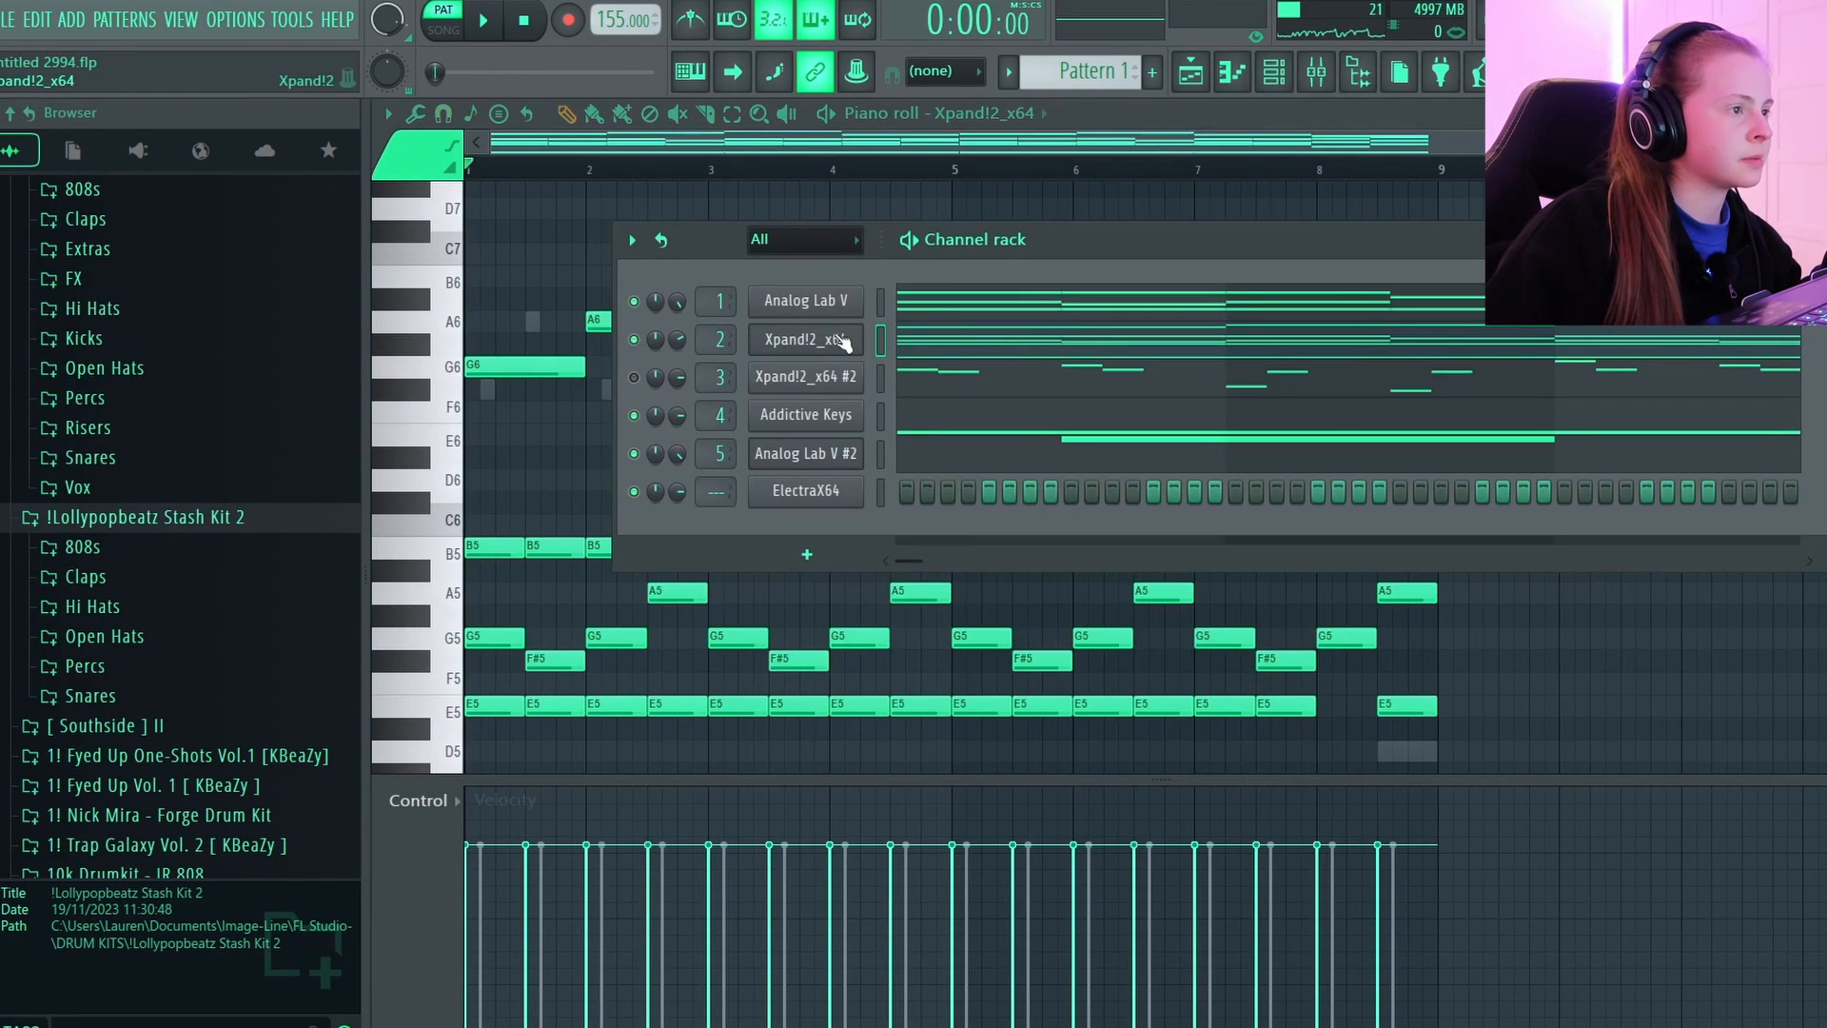
# Copy the notes of the Xpand!2_x64 channel and paste them into the ElectraX64 channel.
pyautogui.rightClick(843, 341)
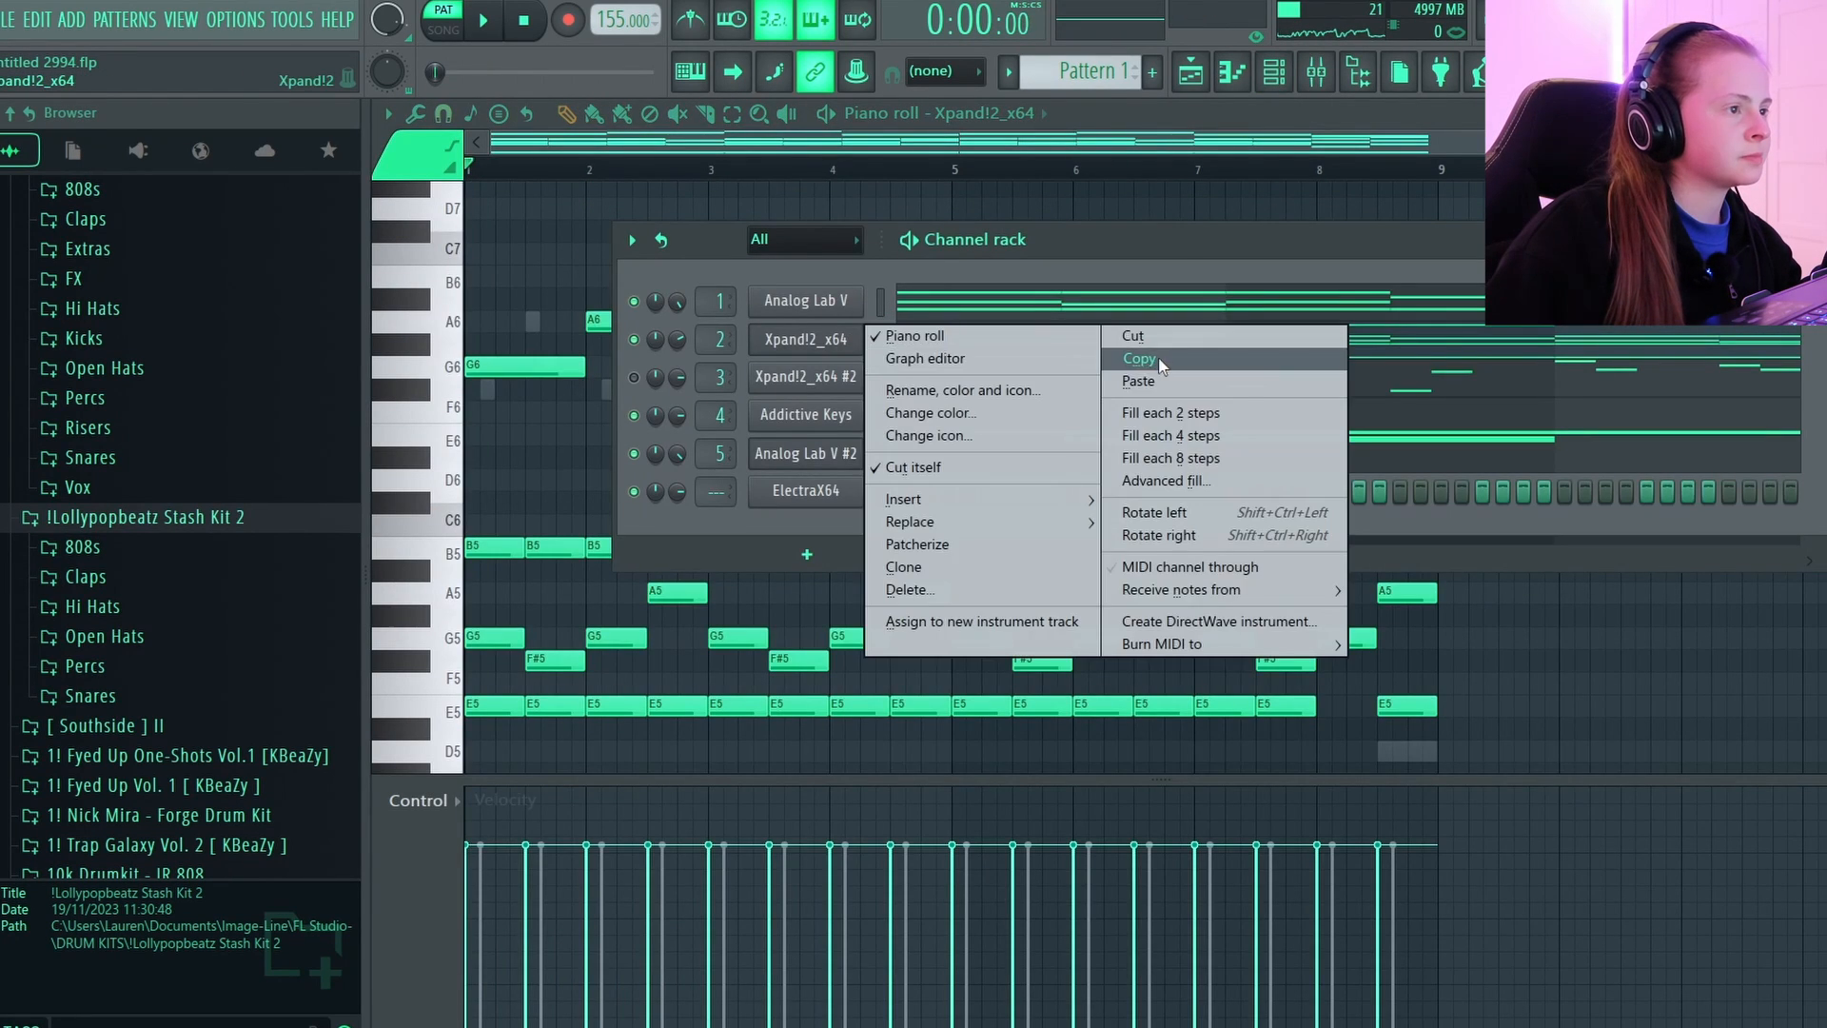
pyautogui.click(1158, 362)
pyautogui.rightClick(826, 492)
pyautogui.click(1228, 535)
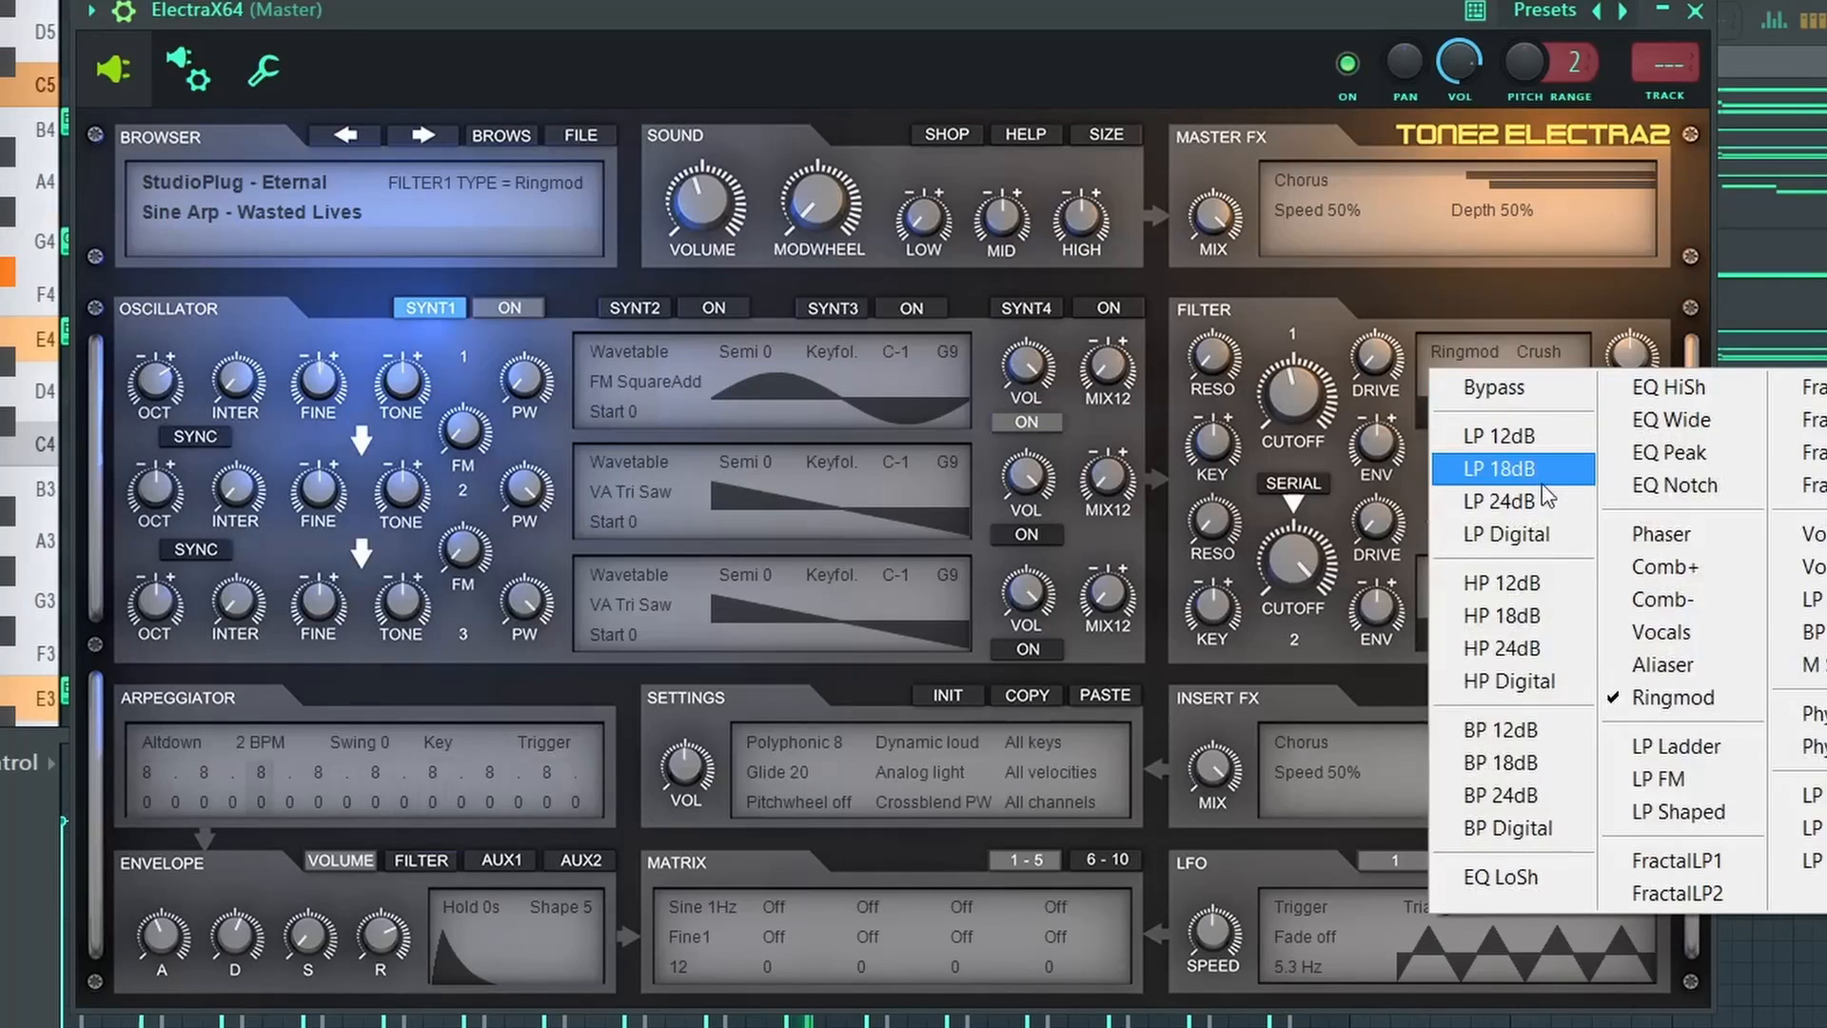
# Choose the Sine Arp - Wasted Lives patch in ElectraX64 and set its filter 1 to distortion off with a 403 Hz cutoff.
pyautogui.click(1542, 476)
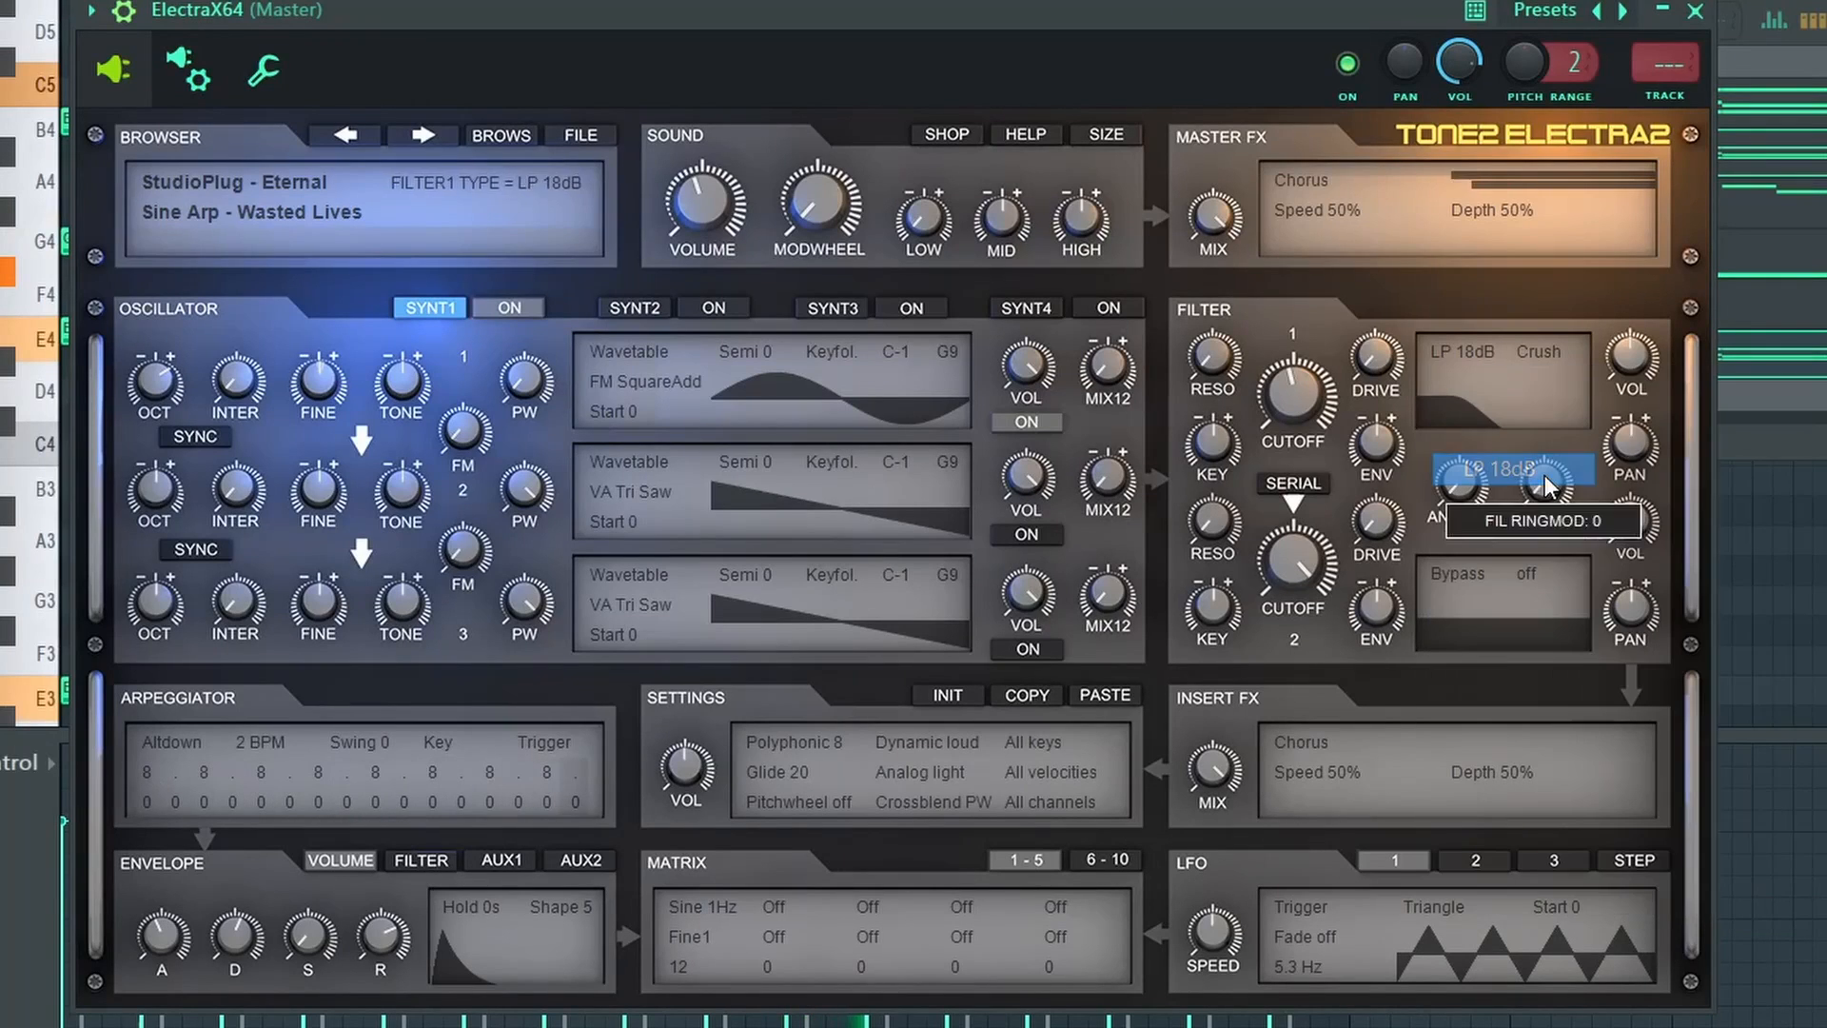
pyautogui.click(1550, 358)
pyautogui.click(1596, 397)
pyautogui.moveTo(1302, 390); pyautogui.dragTo(1287, 410)
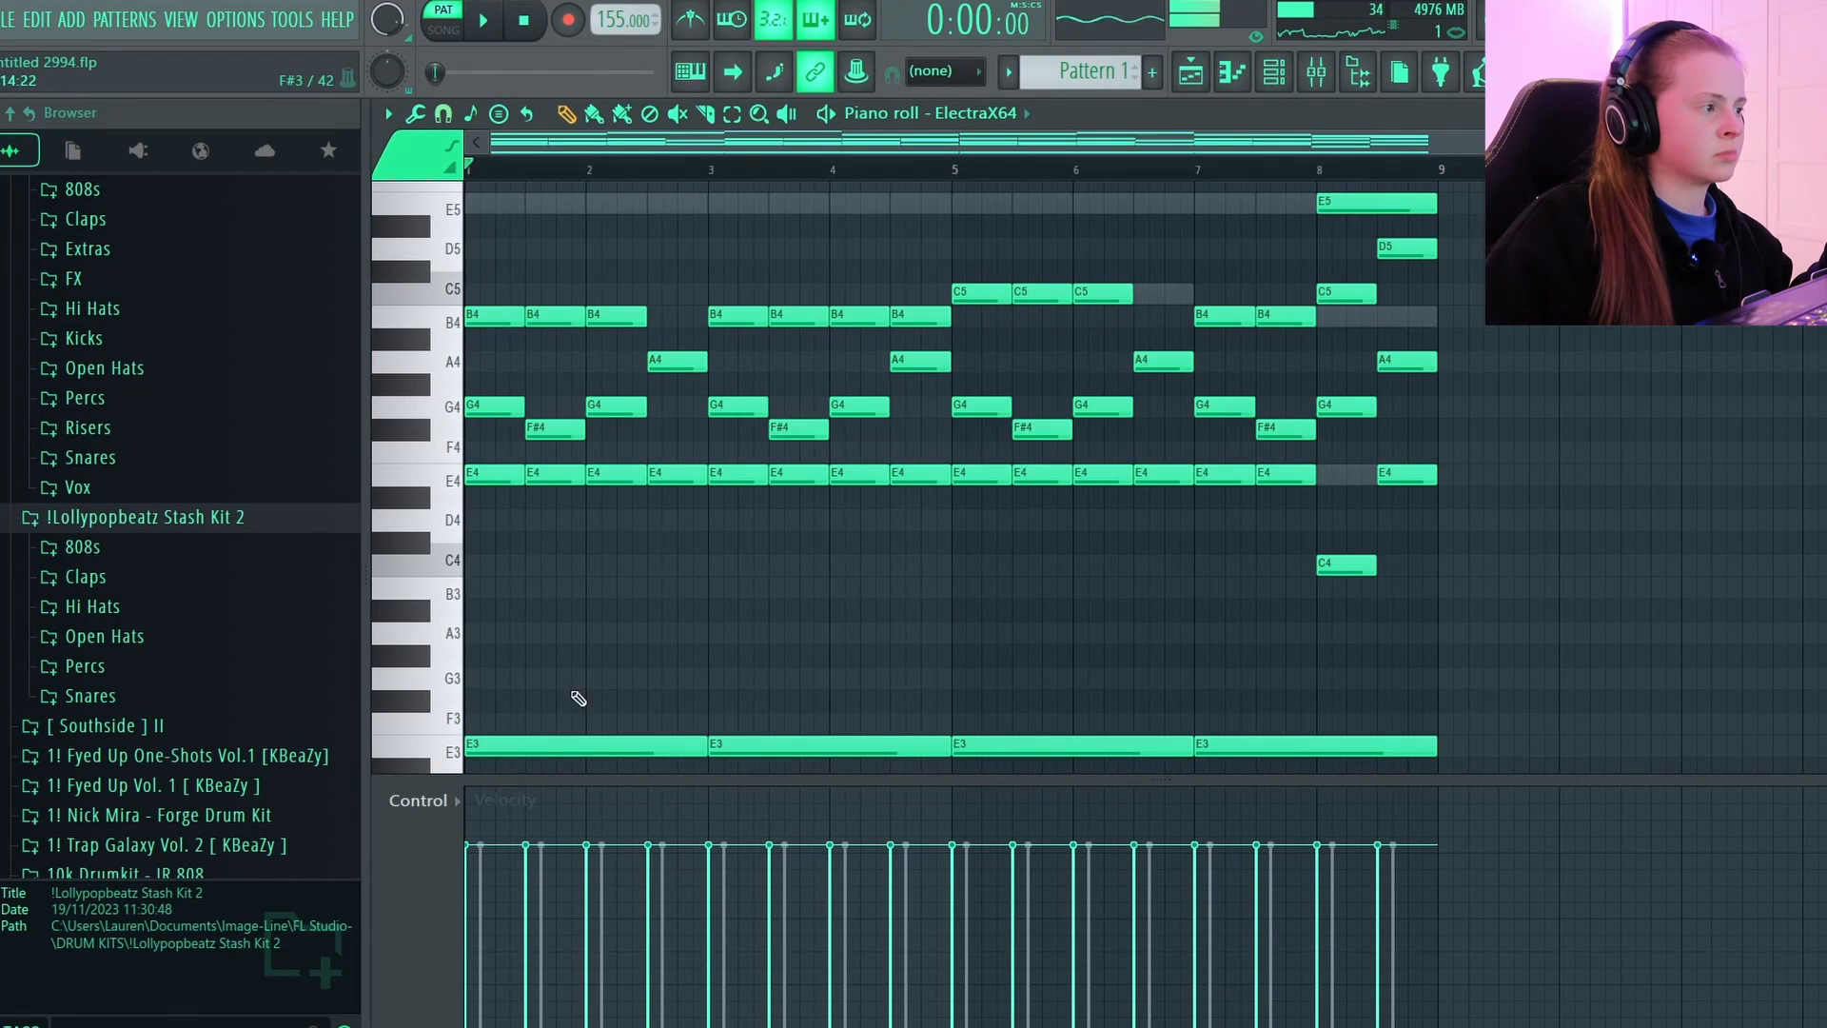
# Delete the four long E3 bass notes from the ElectraX64 piano roll and play back the remaining notes.
pyautogui.scroll(-3, 578, 699)
pyautogui.moveTo(586, 560); pyautogui.dragTo(1461, 658)
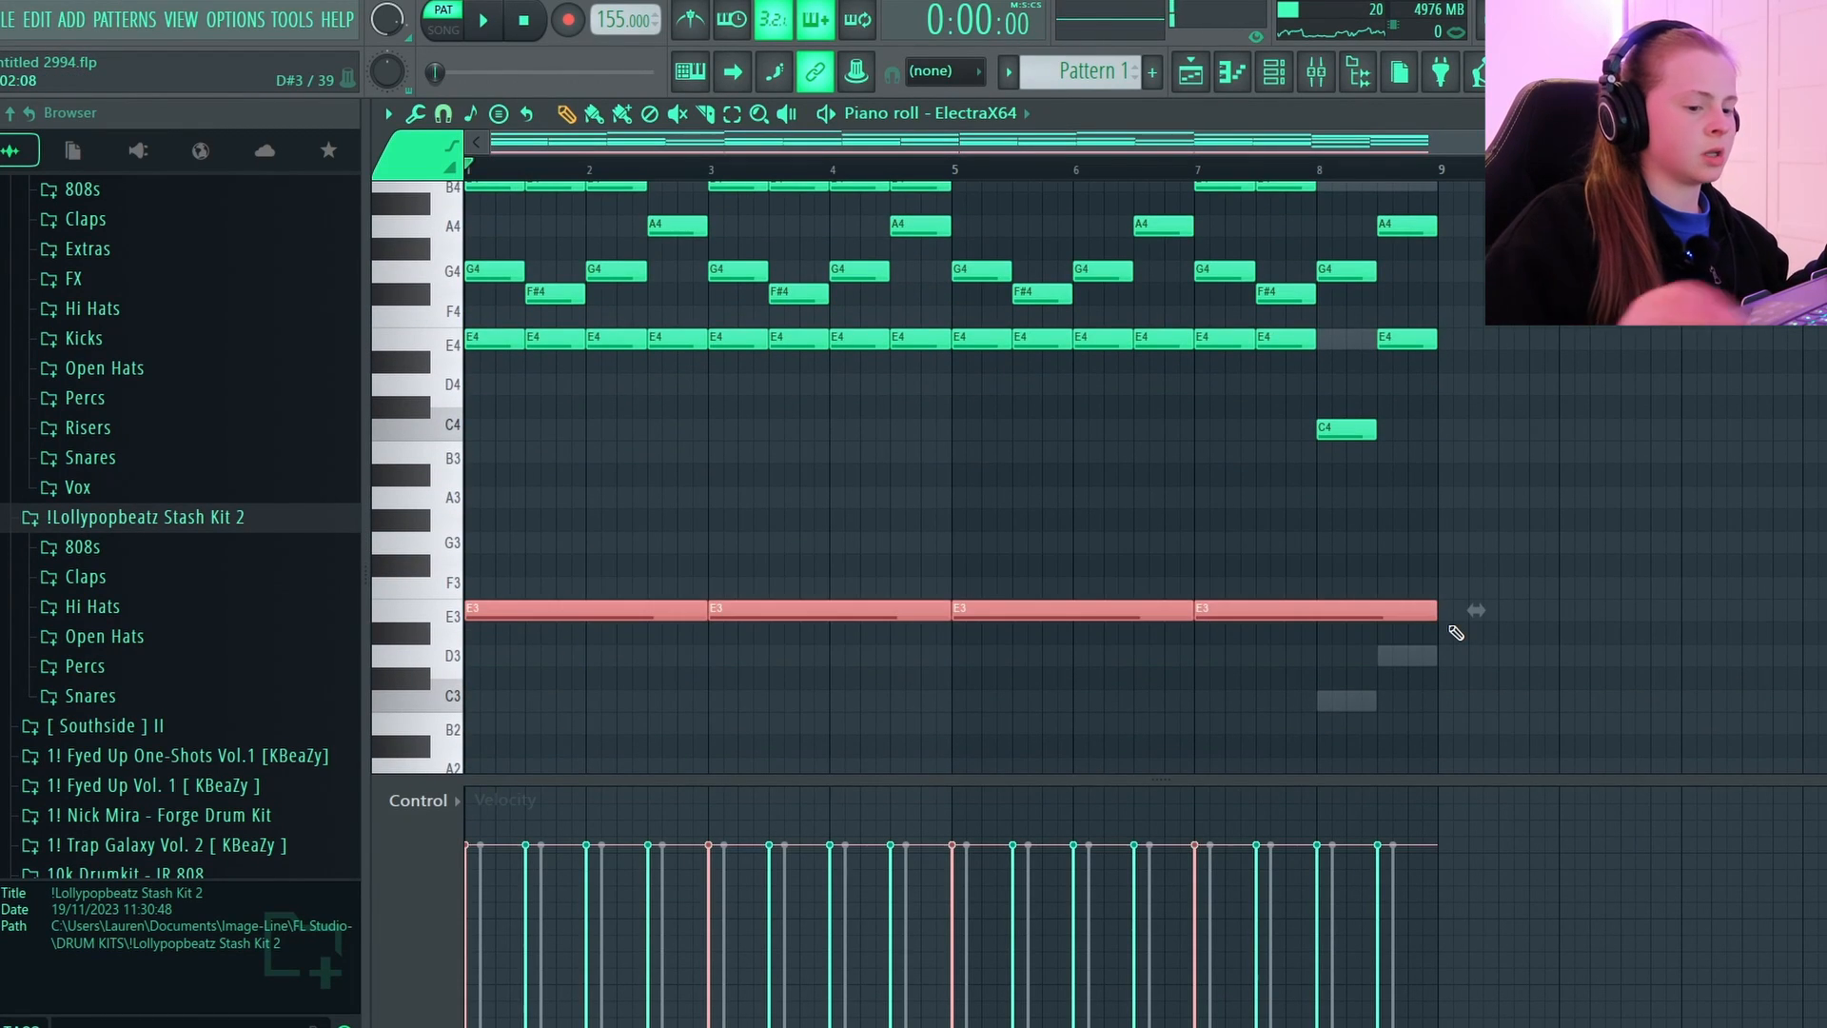
pyautogui.hotkey('ctrl', 'Up')
pyautogui.press('Delete')
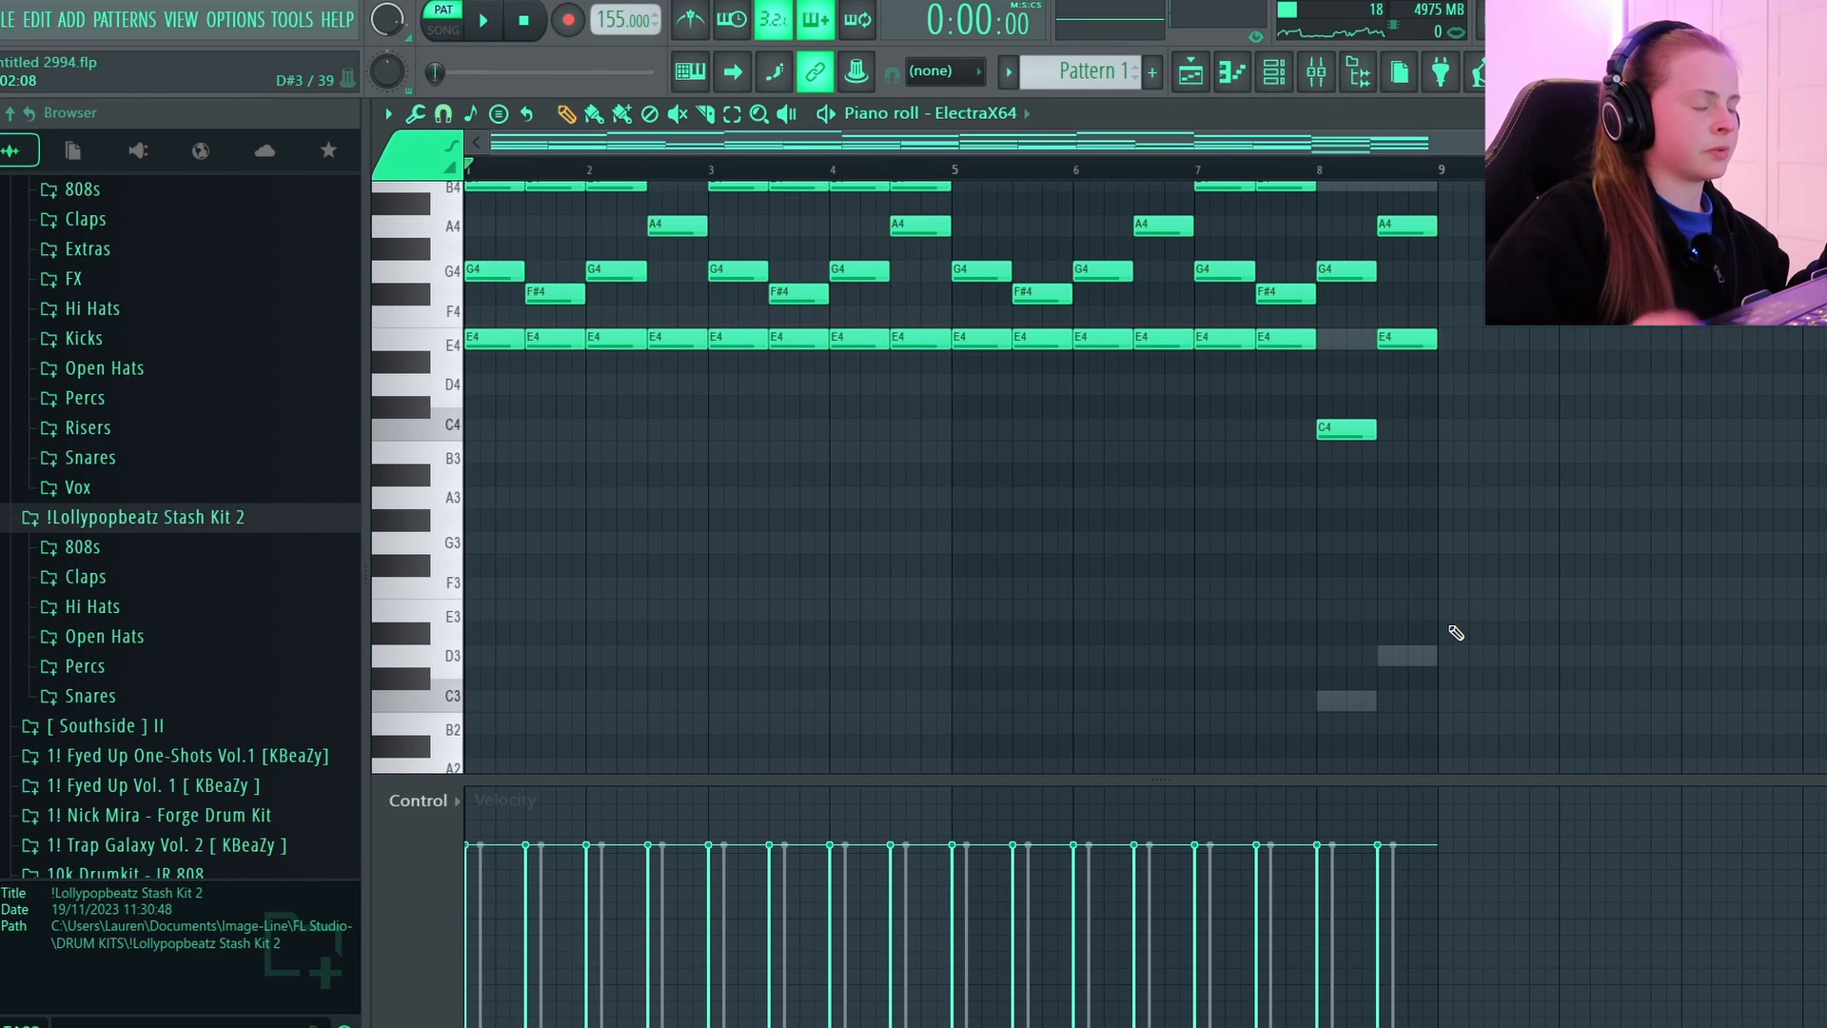
pyautogui.press('space')
pyautogui.scroll(4, 1456, 633)
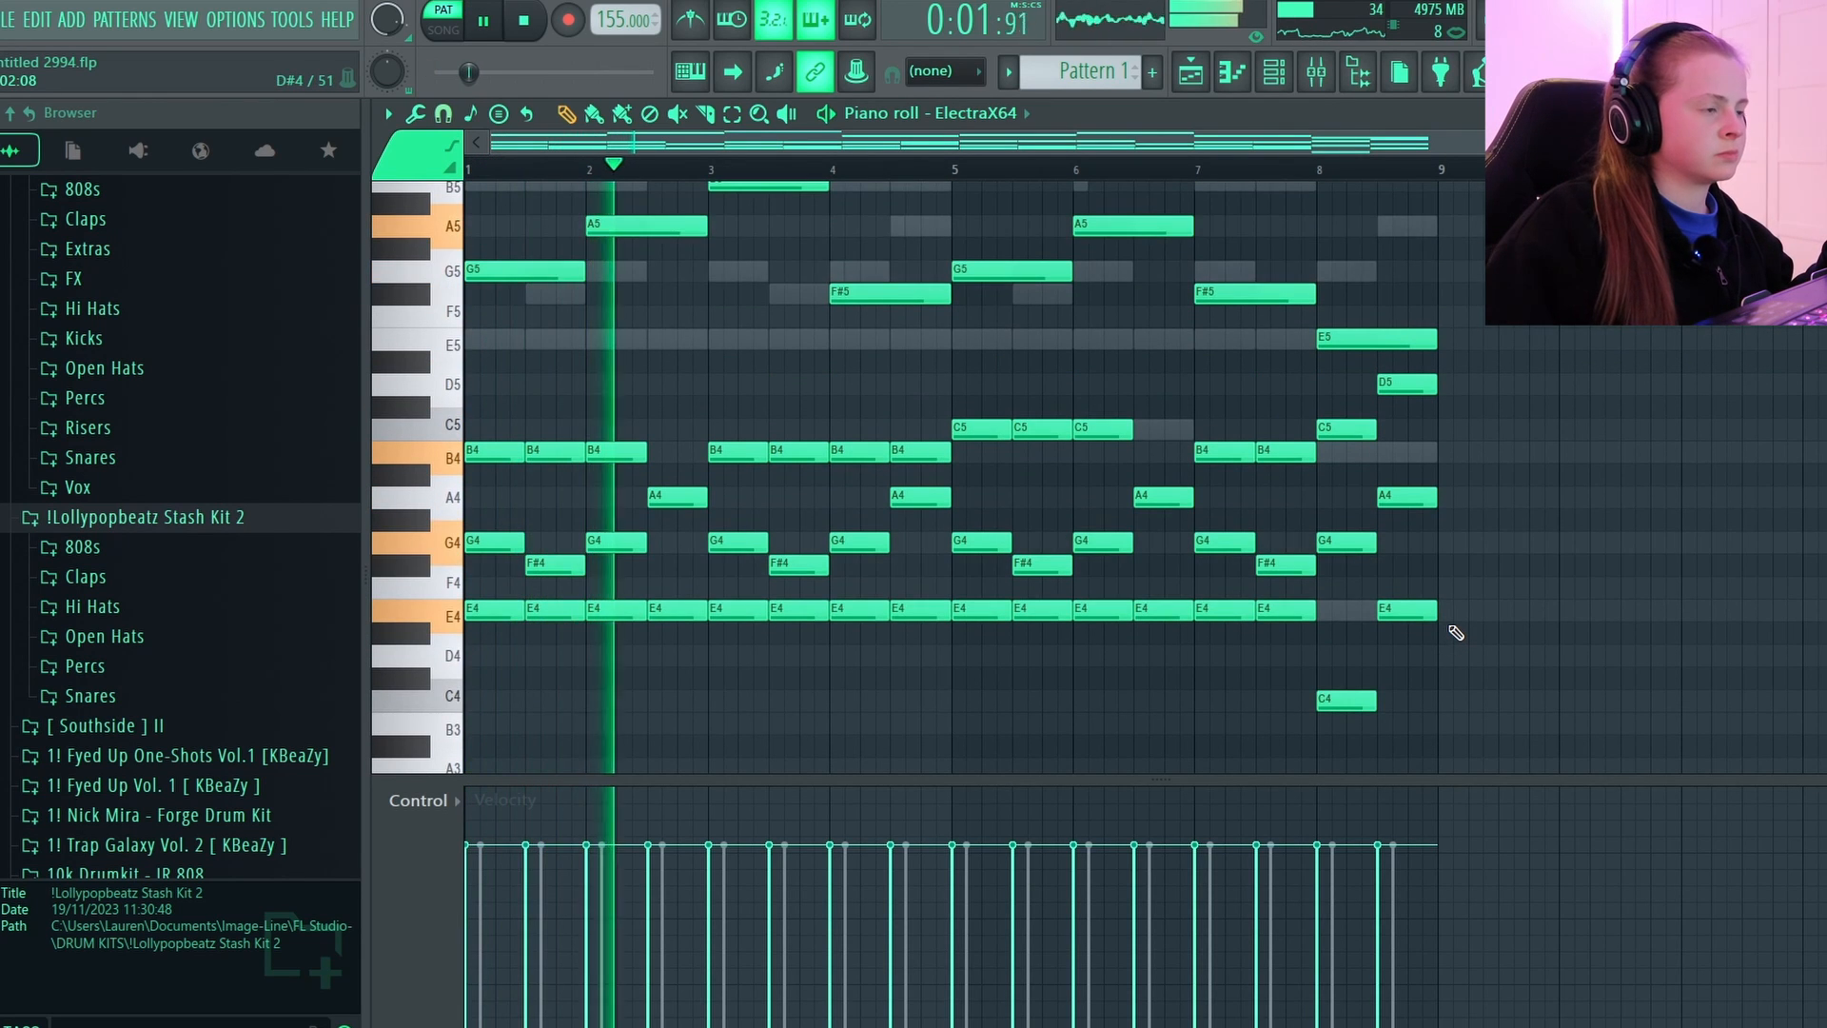
pyautogui.scroll(1, 1457, 633)
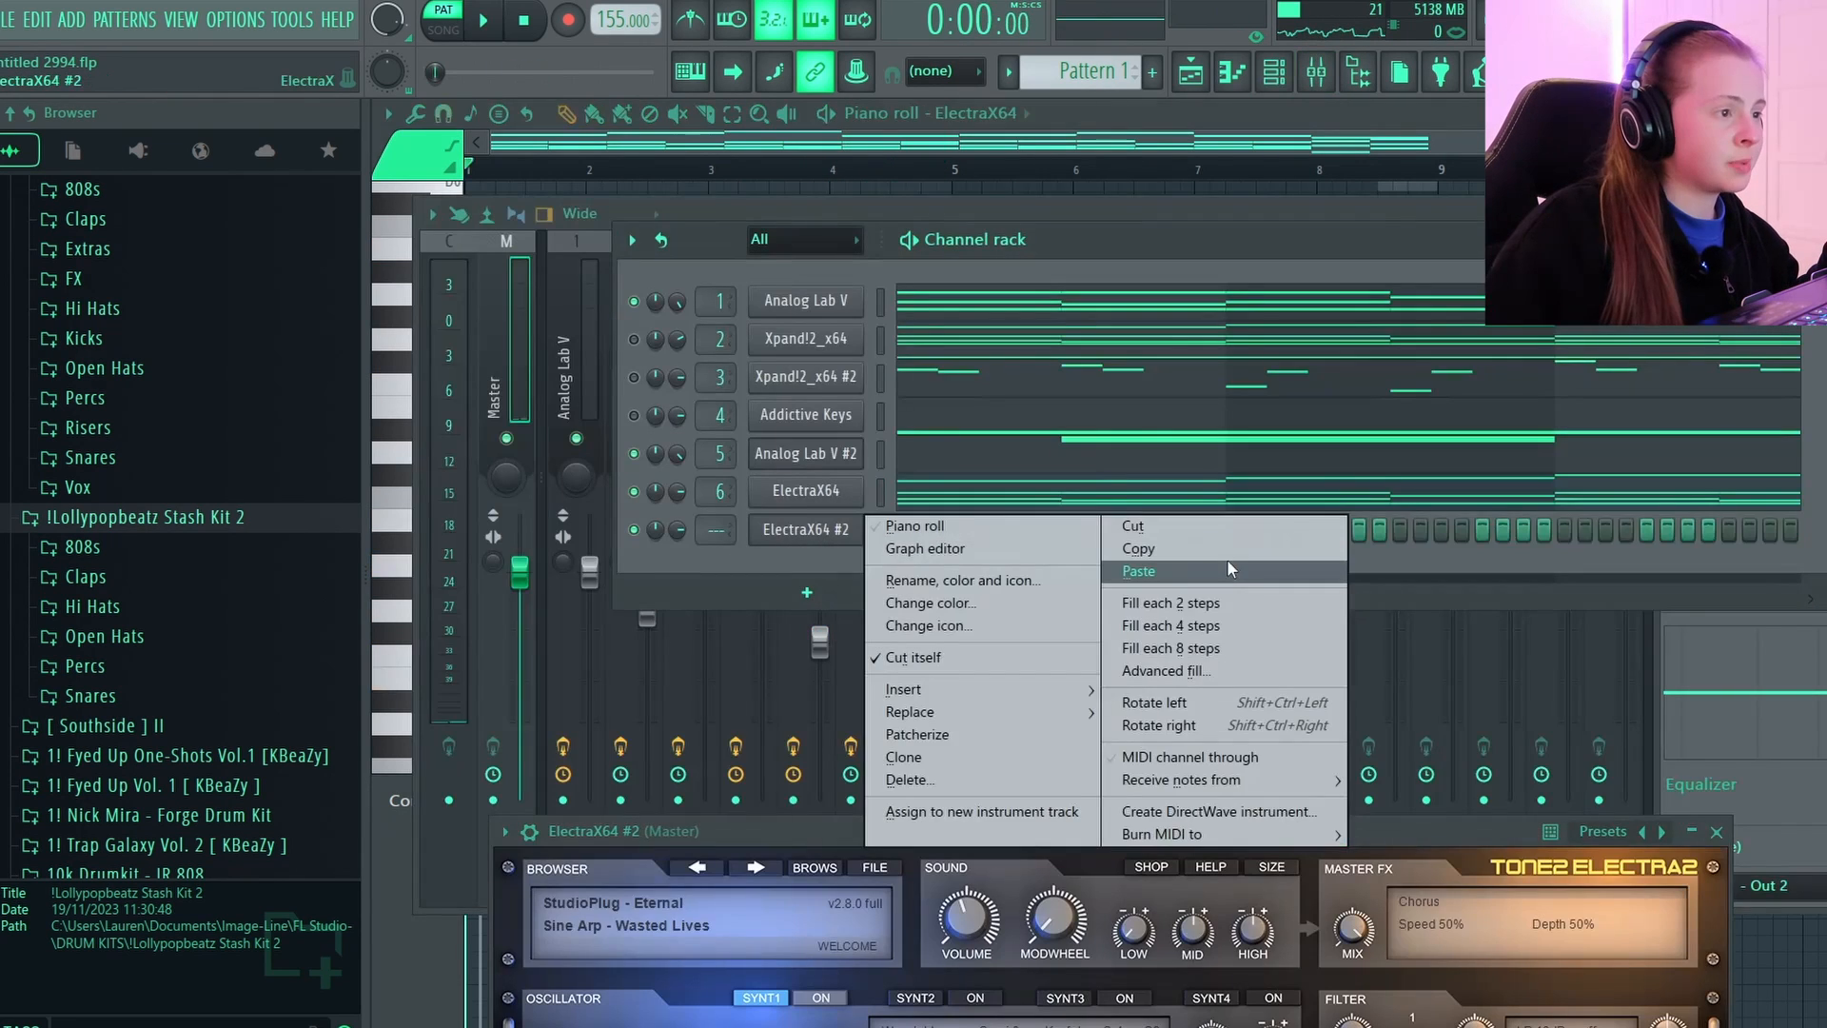
# Add two half-bar E4 notes in bar 2 of the Addictive Keys piano roll, giving the first a lower velocity than the bar 1 notes.
pyautogui.click(1228, 570)
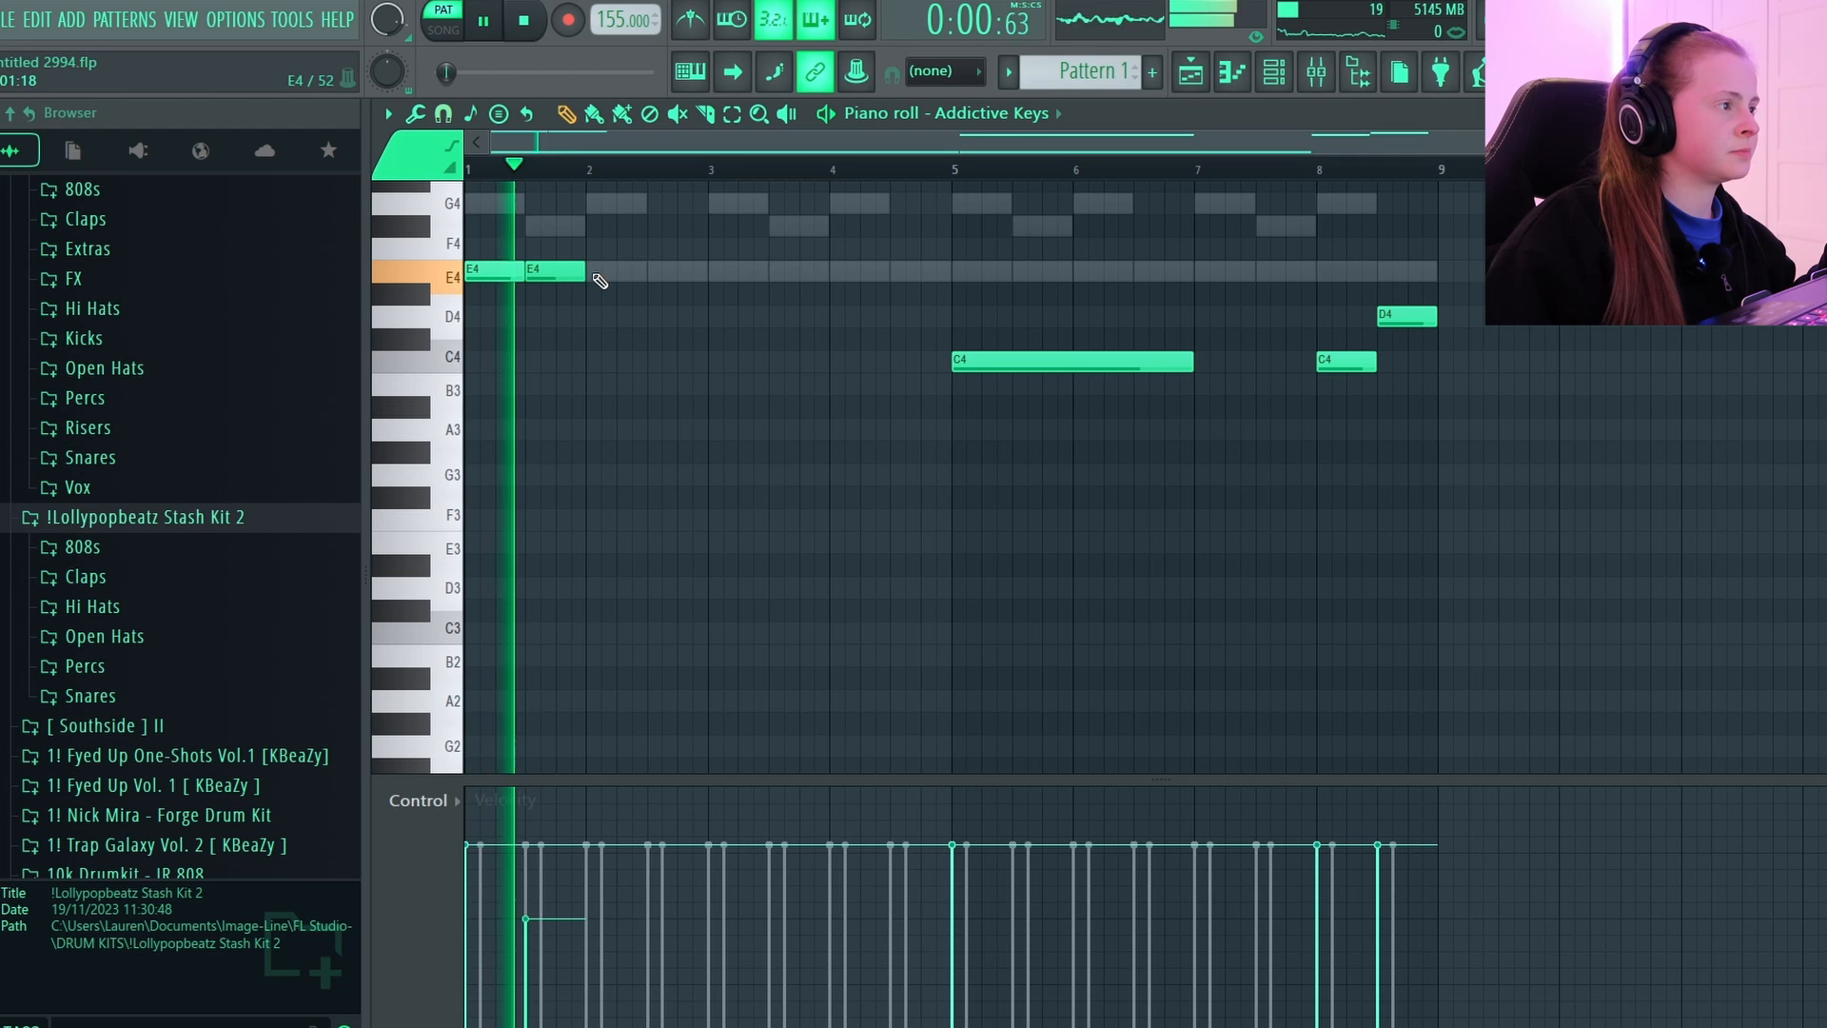
pyautogui.click(609, 273)
pyautogui.moveTo(632, 869); pyautogui.dragTo(604, 946)
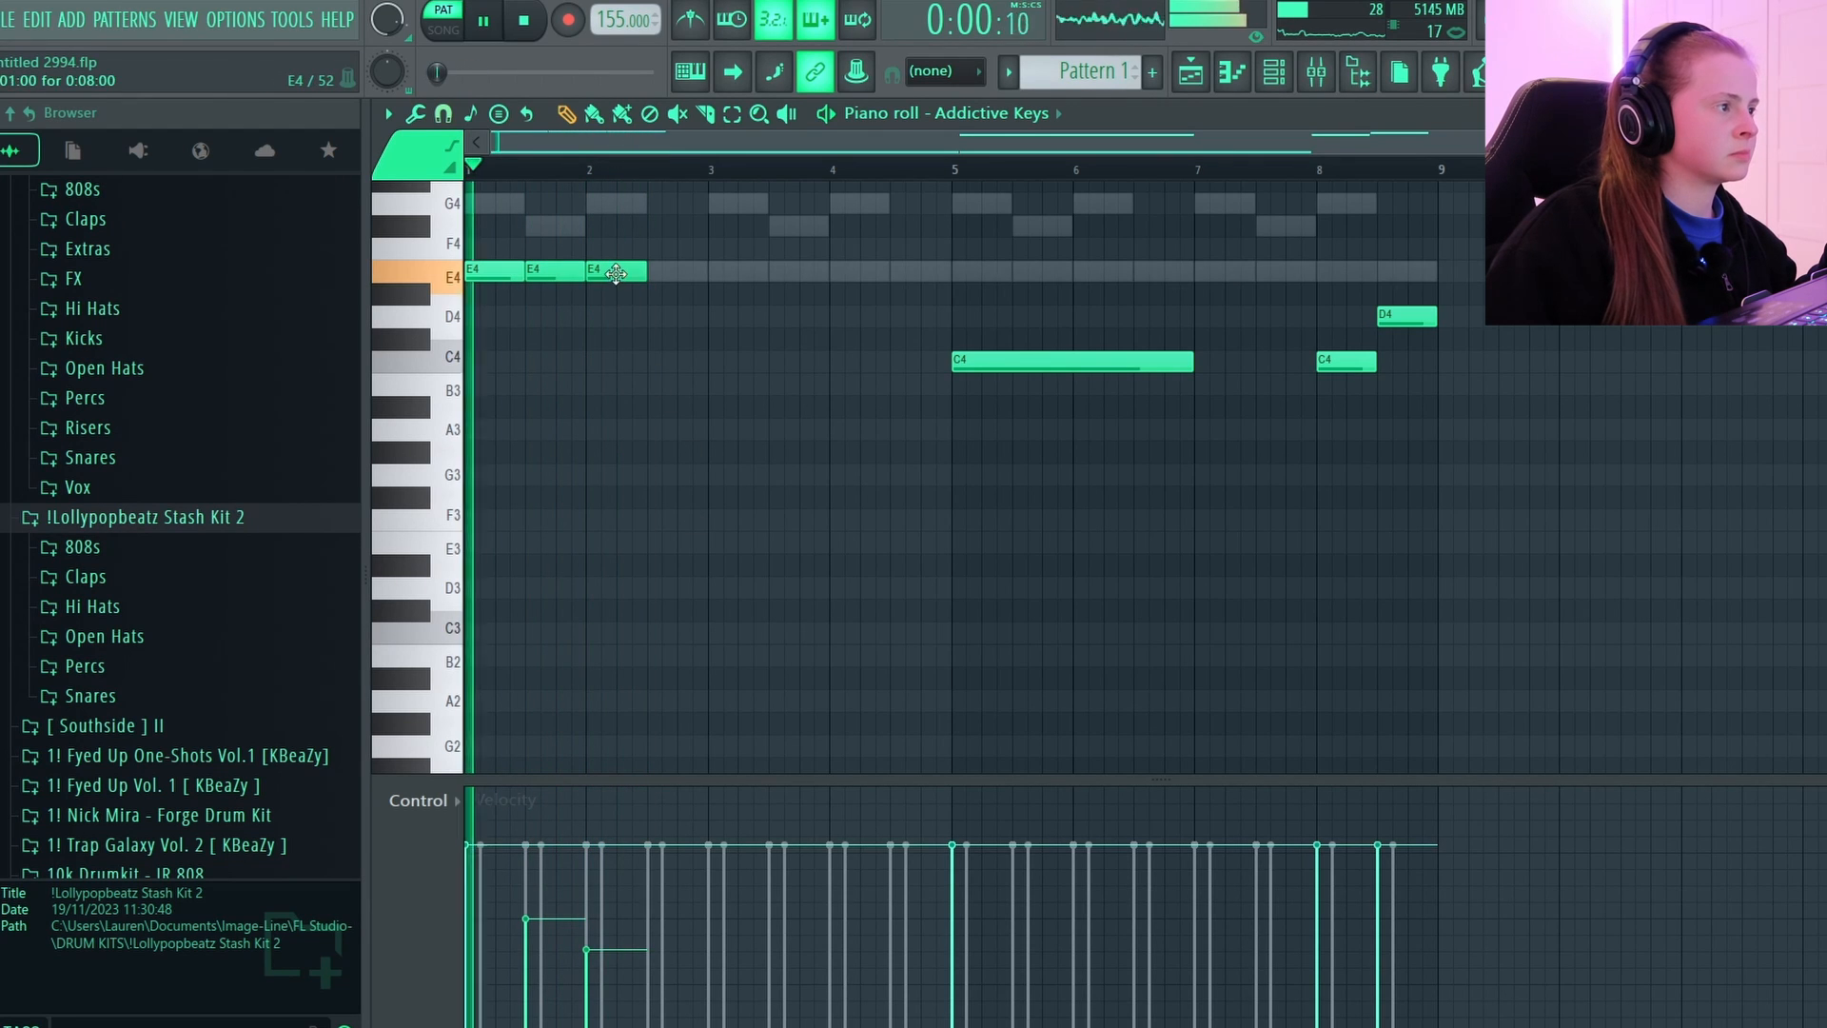
pyautogui.click(677, 274)
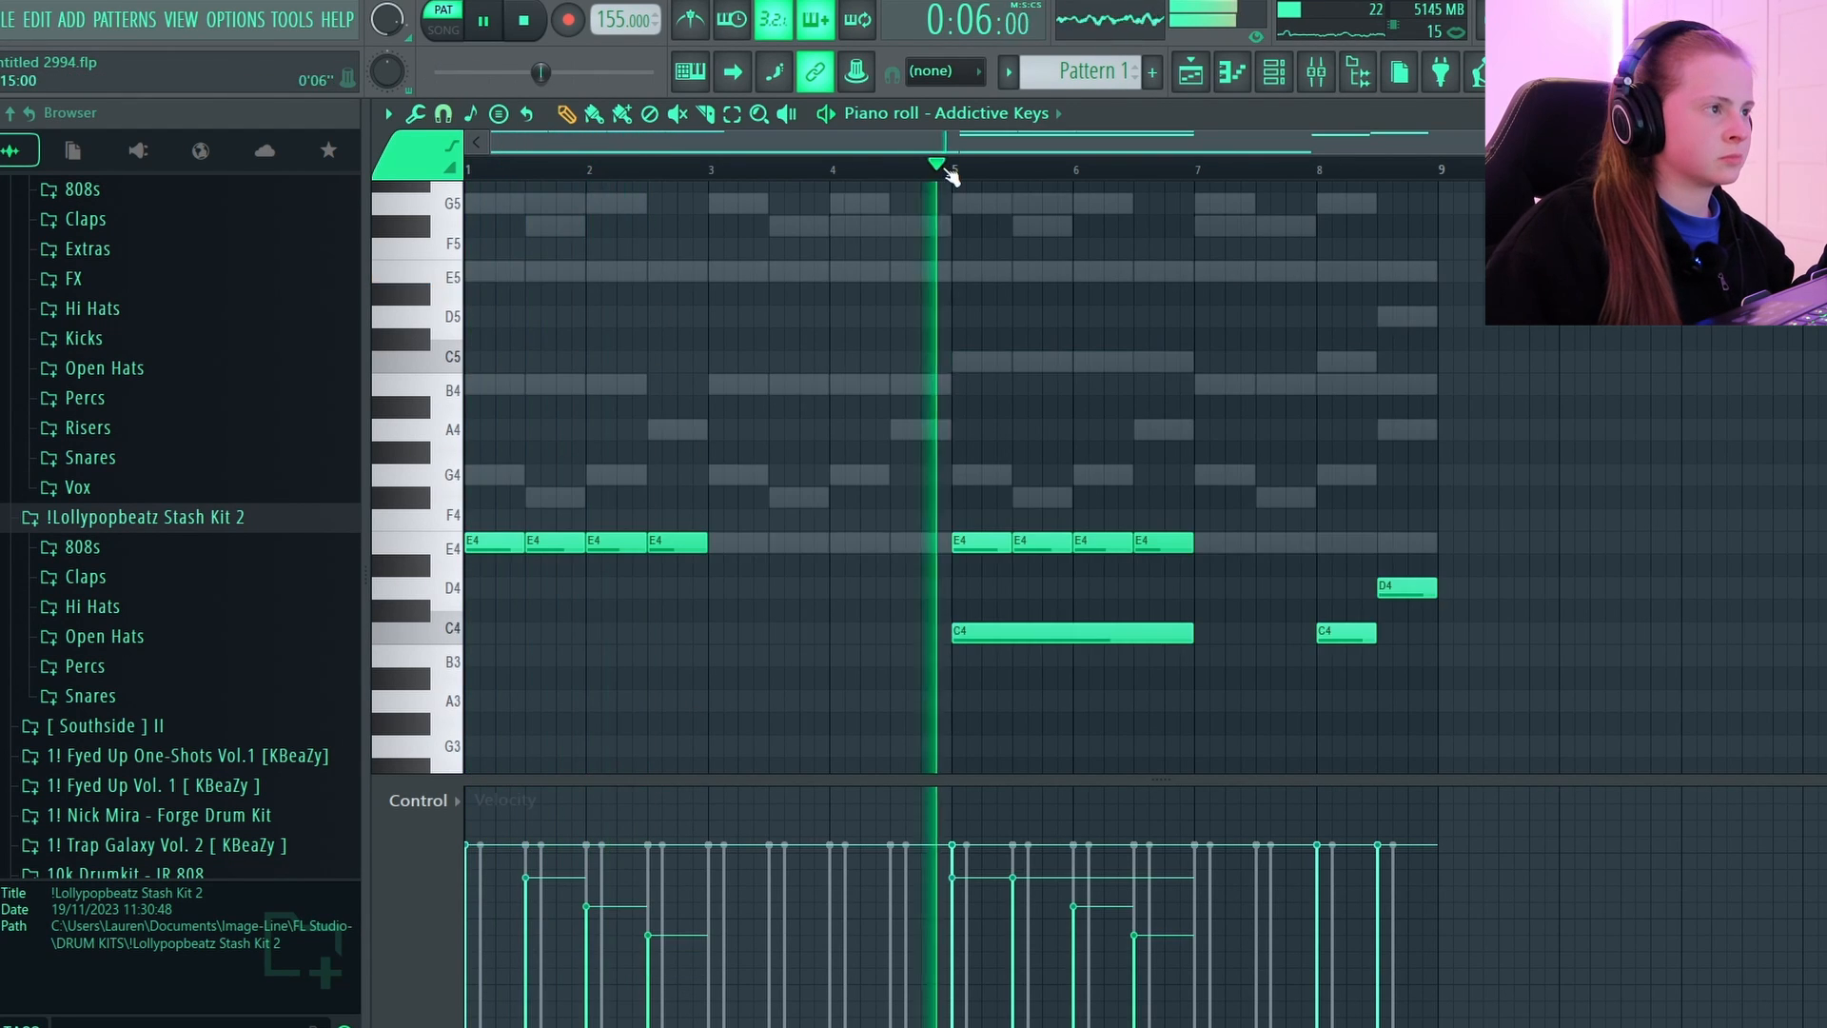
# Add a one-bar B3 note at bar 7 of the Addictive Keys piano roll and duplicate the four E4 notes of bars 5 and 6.
pyautogui.scroll(-6, 1094, 520)
pyautogui.press('space')
pyautogui.moveTo(1245, 524); pyautogui.dragTo(1245, 547)
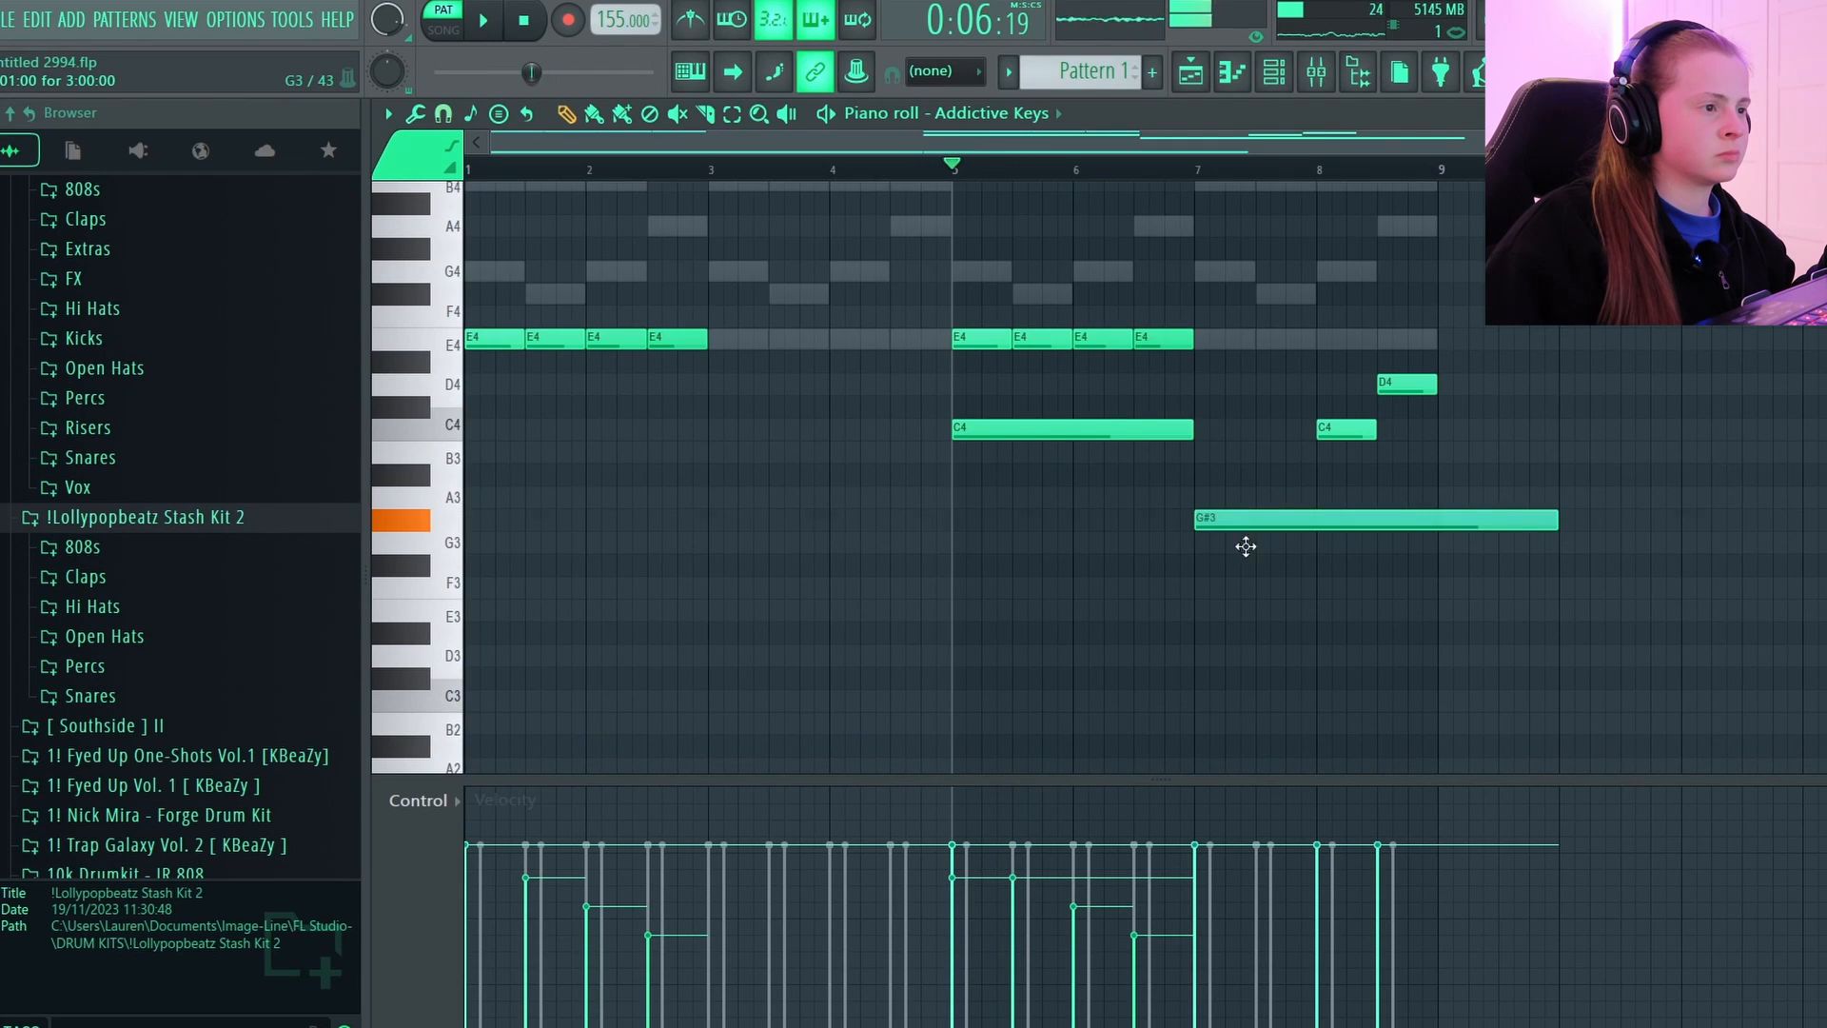
pyautogui.press('space')
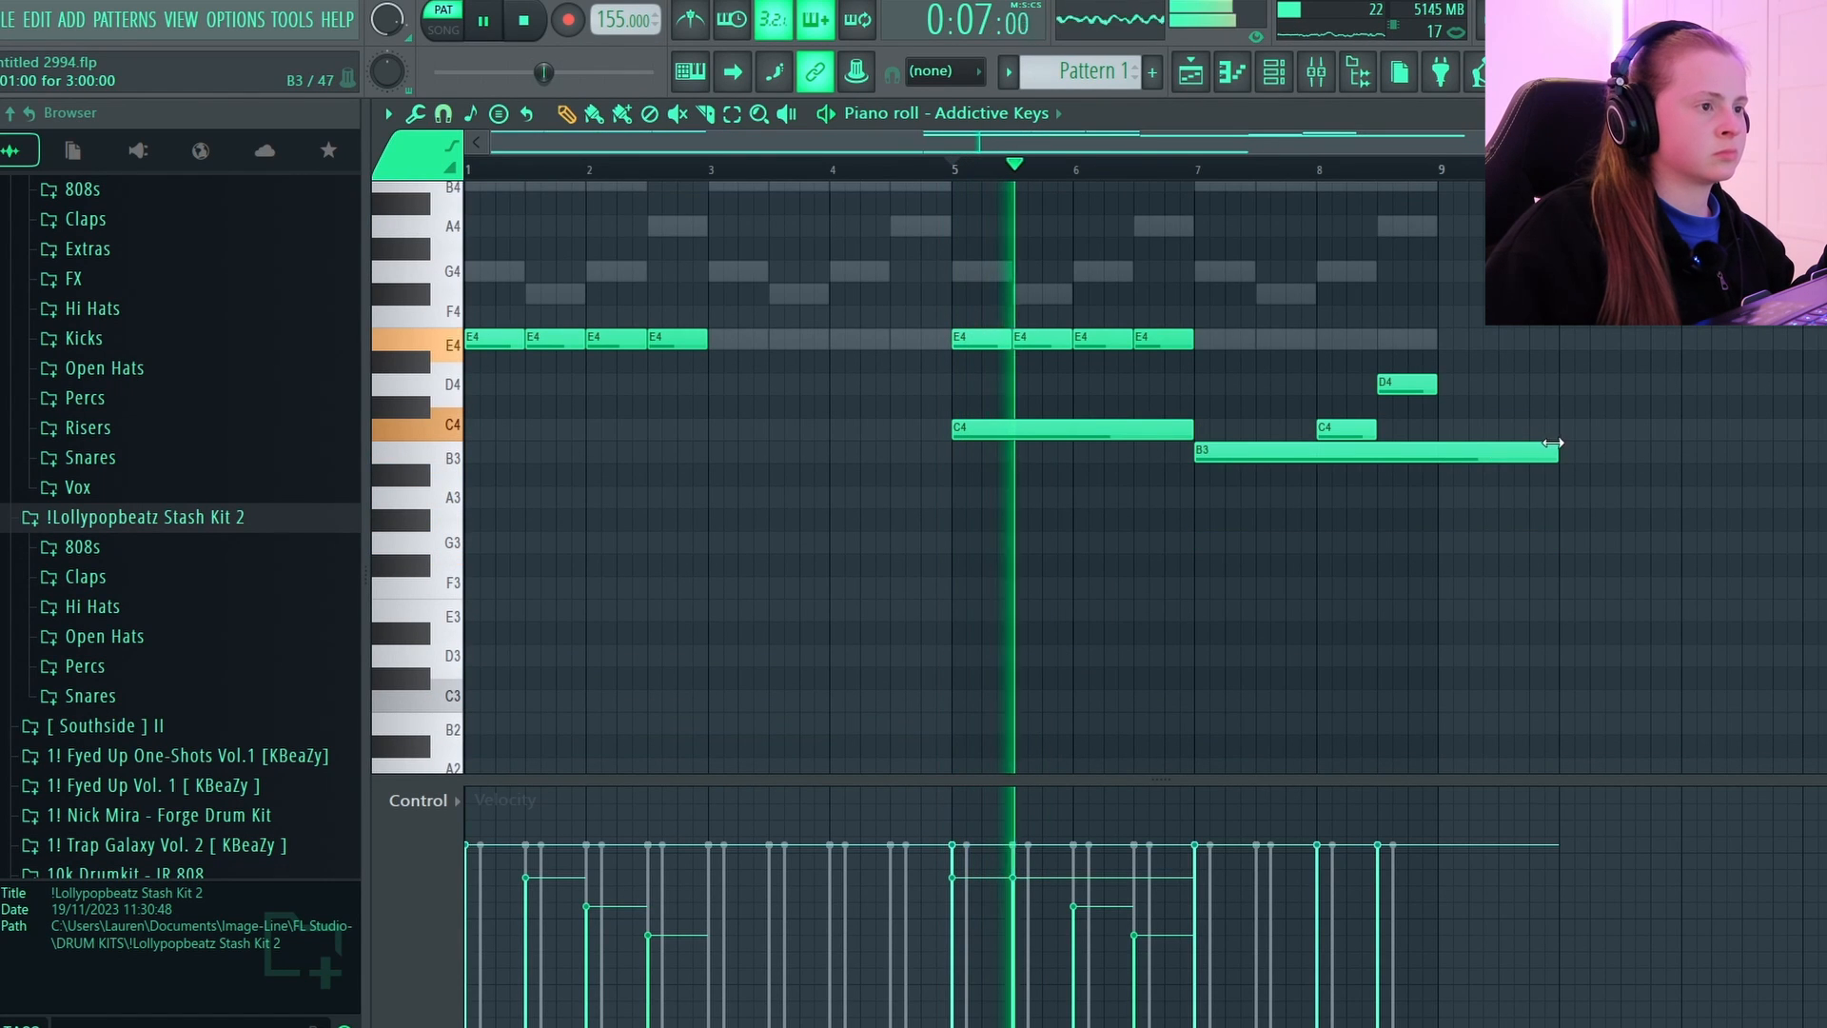
pyautogui.moveTo(1557, 455); pyautogui.dragTo(1316, 462)
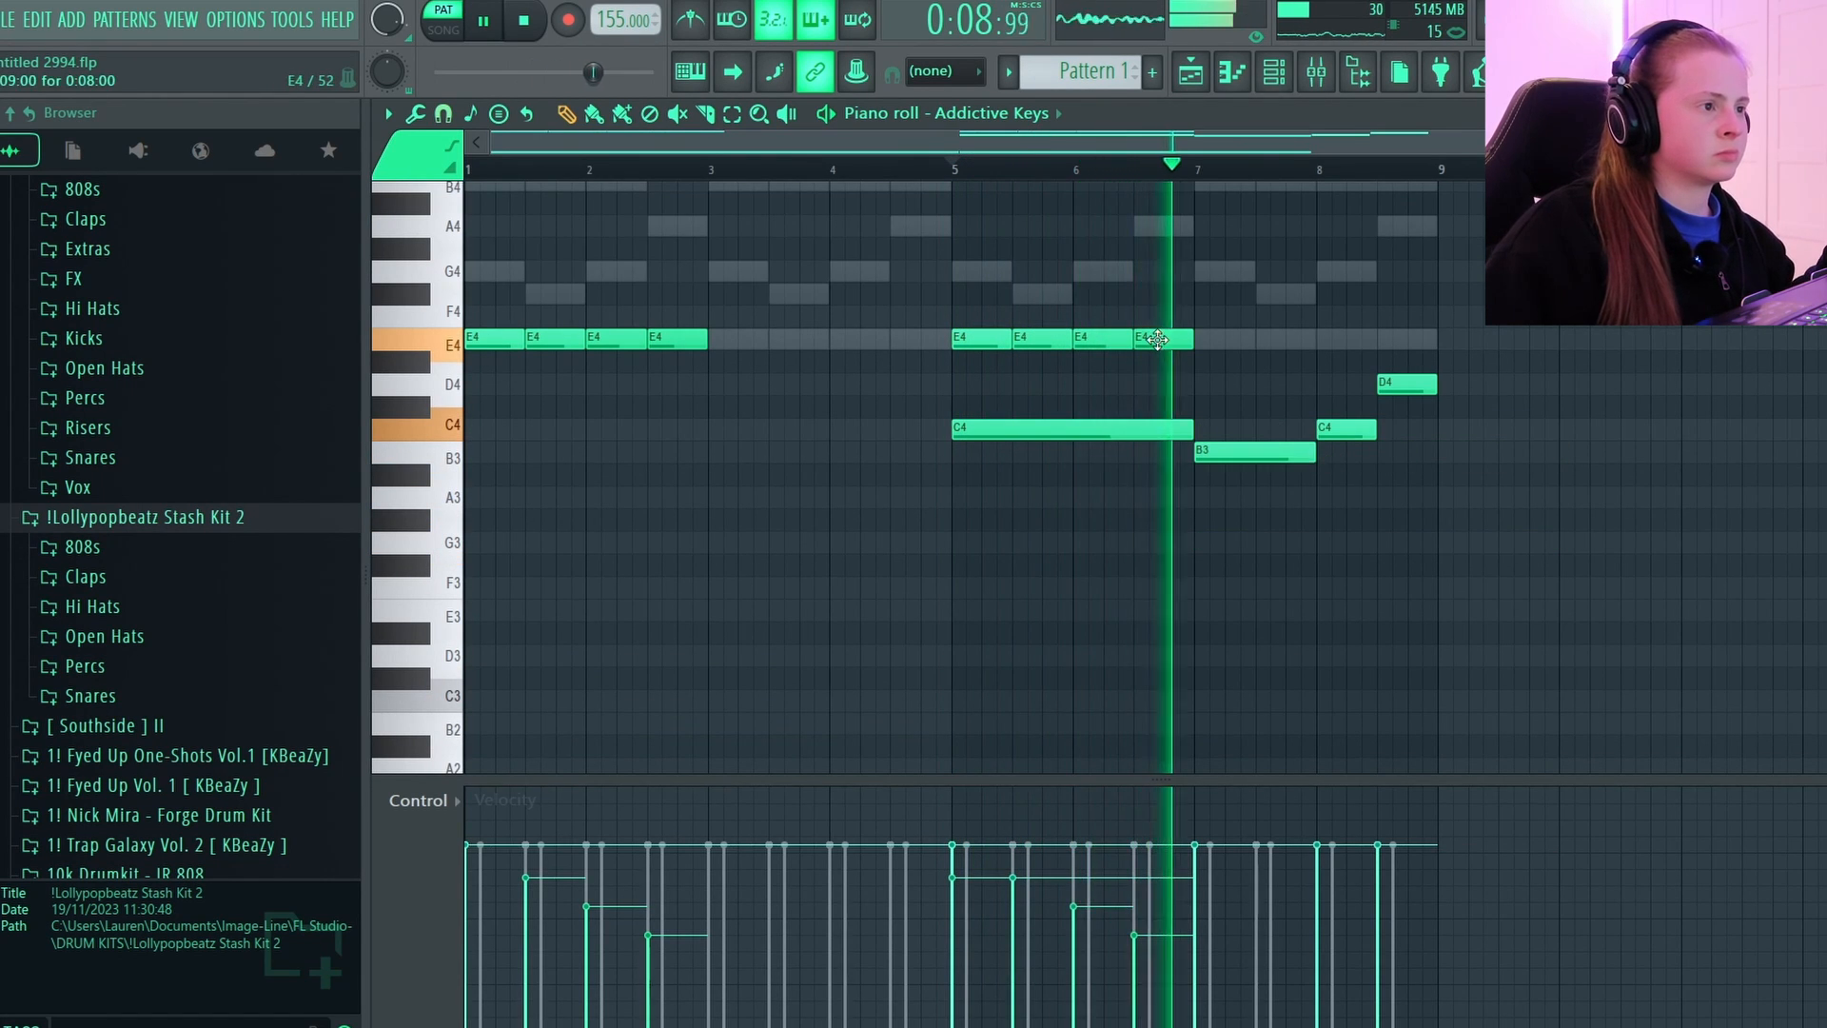
pyautogui.moveTo(1238, 318); pyautogui.dragTo(863, 366)
pyautogui.hotkey('ctrl', 'b')
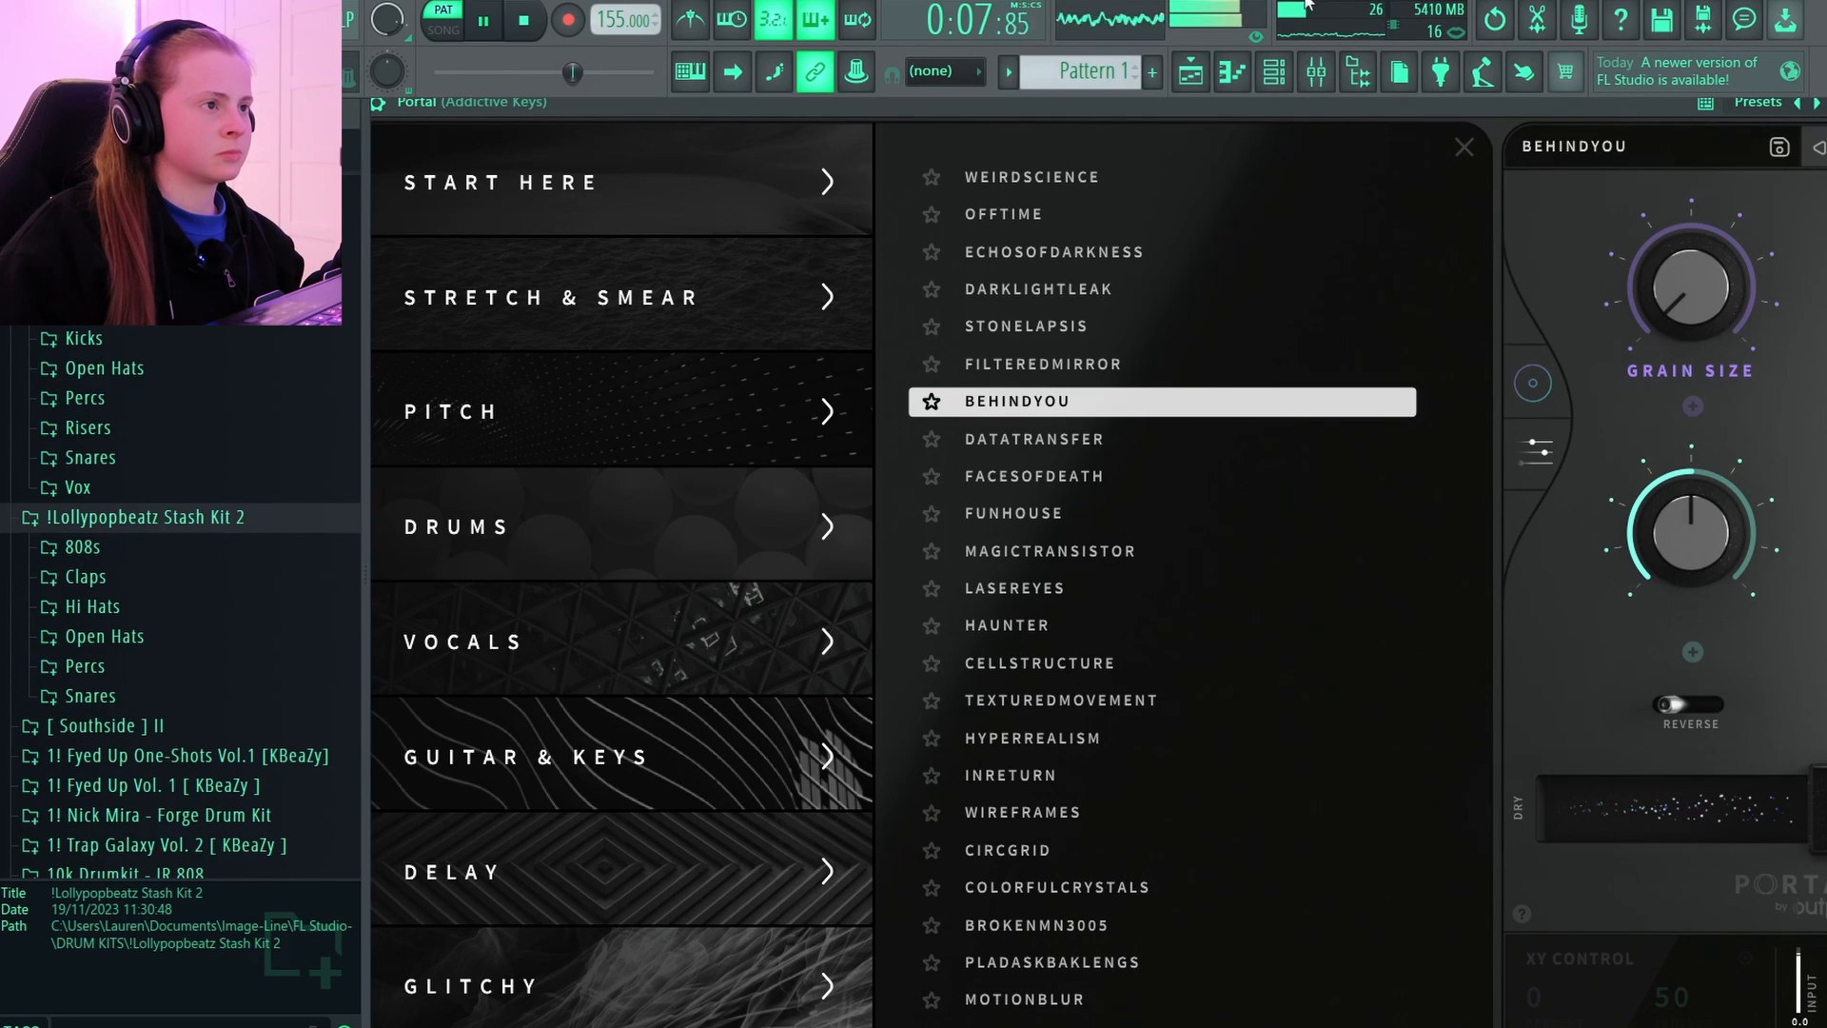
# Solo the Addictive Keys mixer track and open its Fruity parametric EQ effect.
pyautogui.click(1323, 74)
pyautogui.rightClick(749, 439)
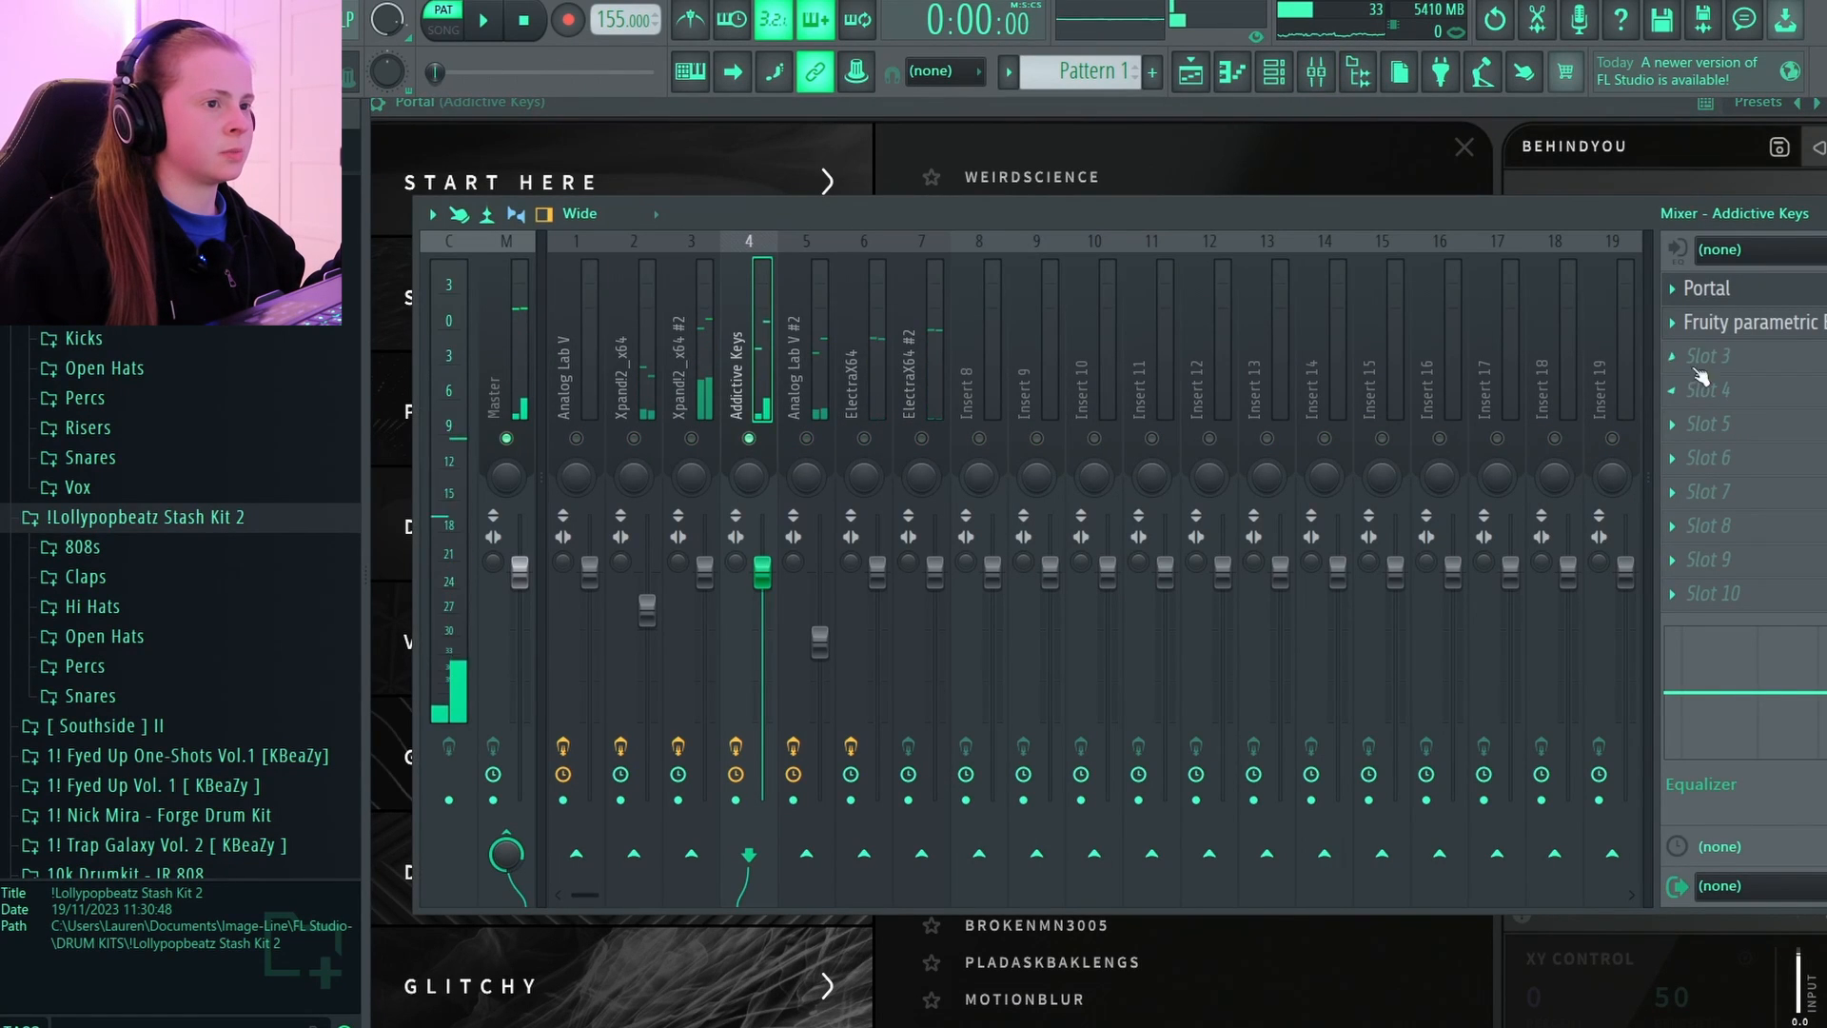
pyautogui.click(1770, 324)
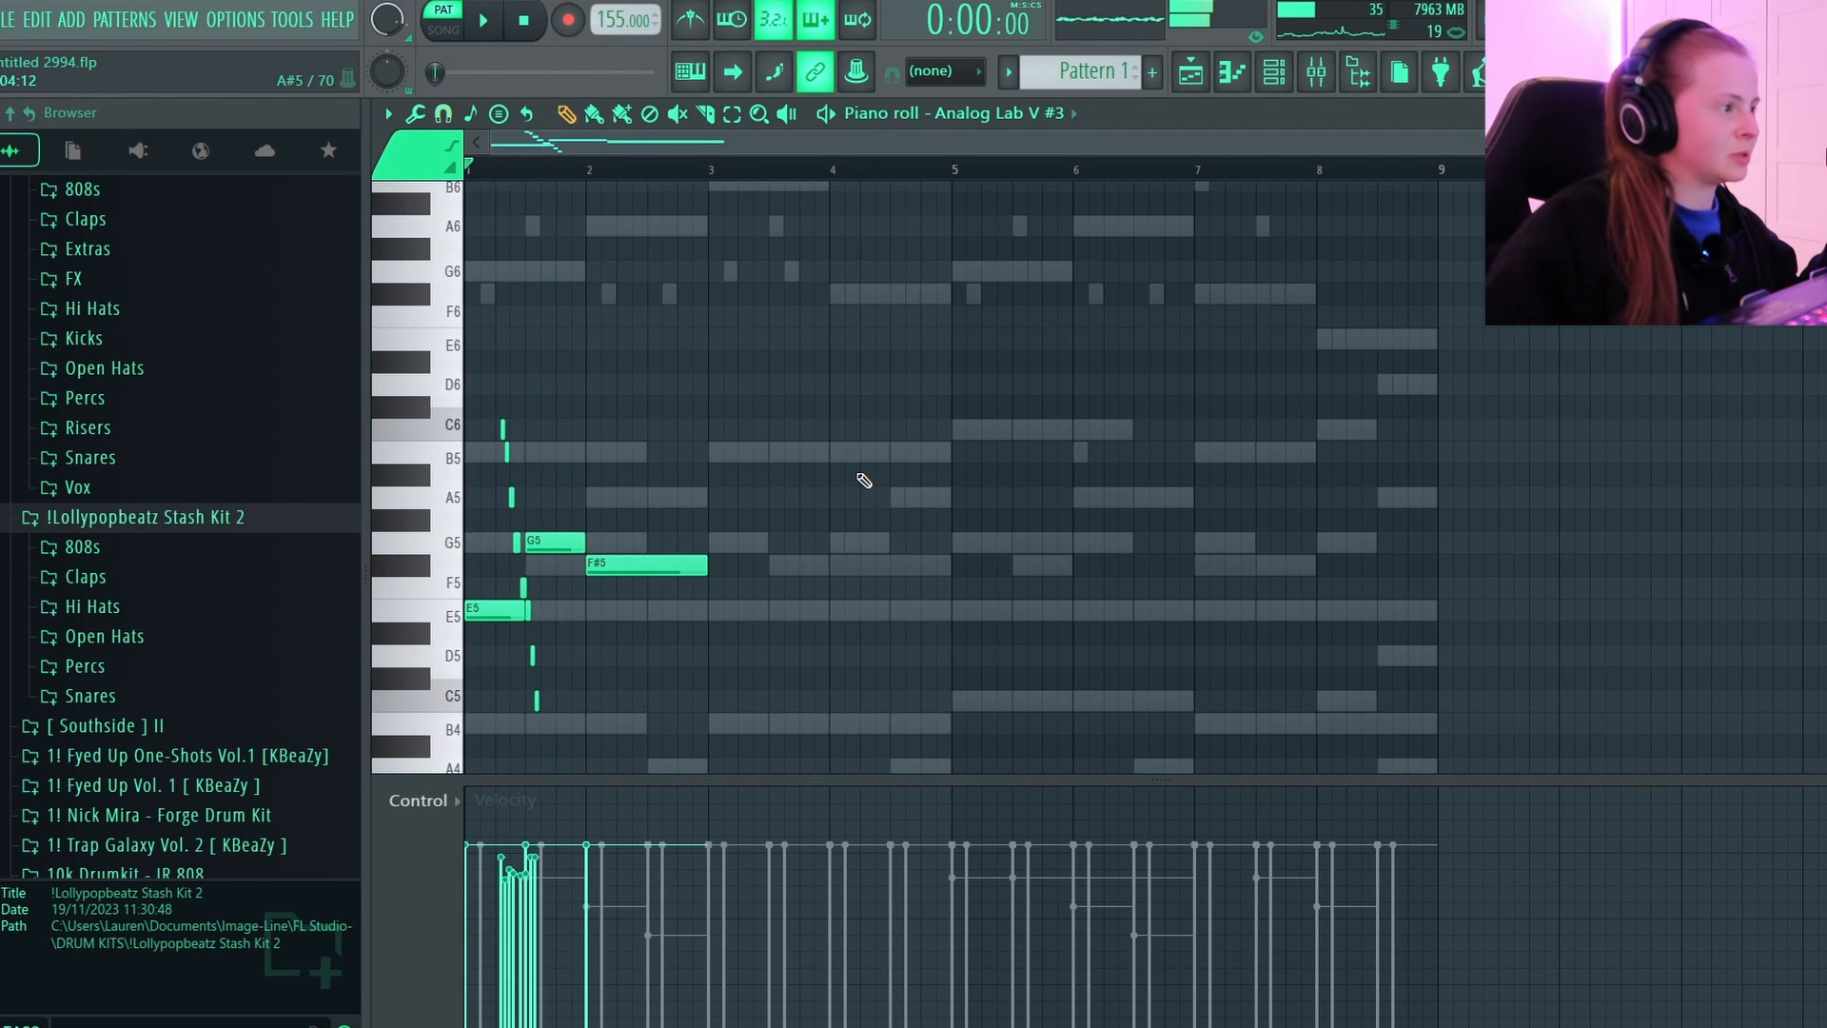
# Play back and closely examine the fast descending note run in bar 1 of the Analog Lab V #3 piano roll.
pyautogui.scroll(-3, 590, 447)
pyautogui.press('space')
pyautogui.scroll(3, 504, 158)
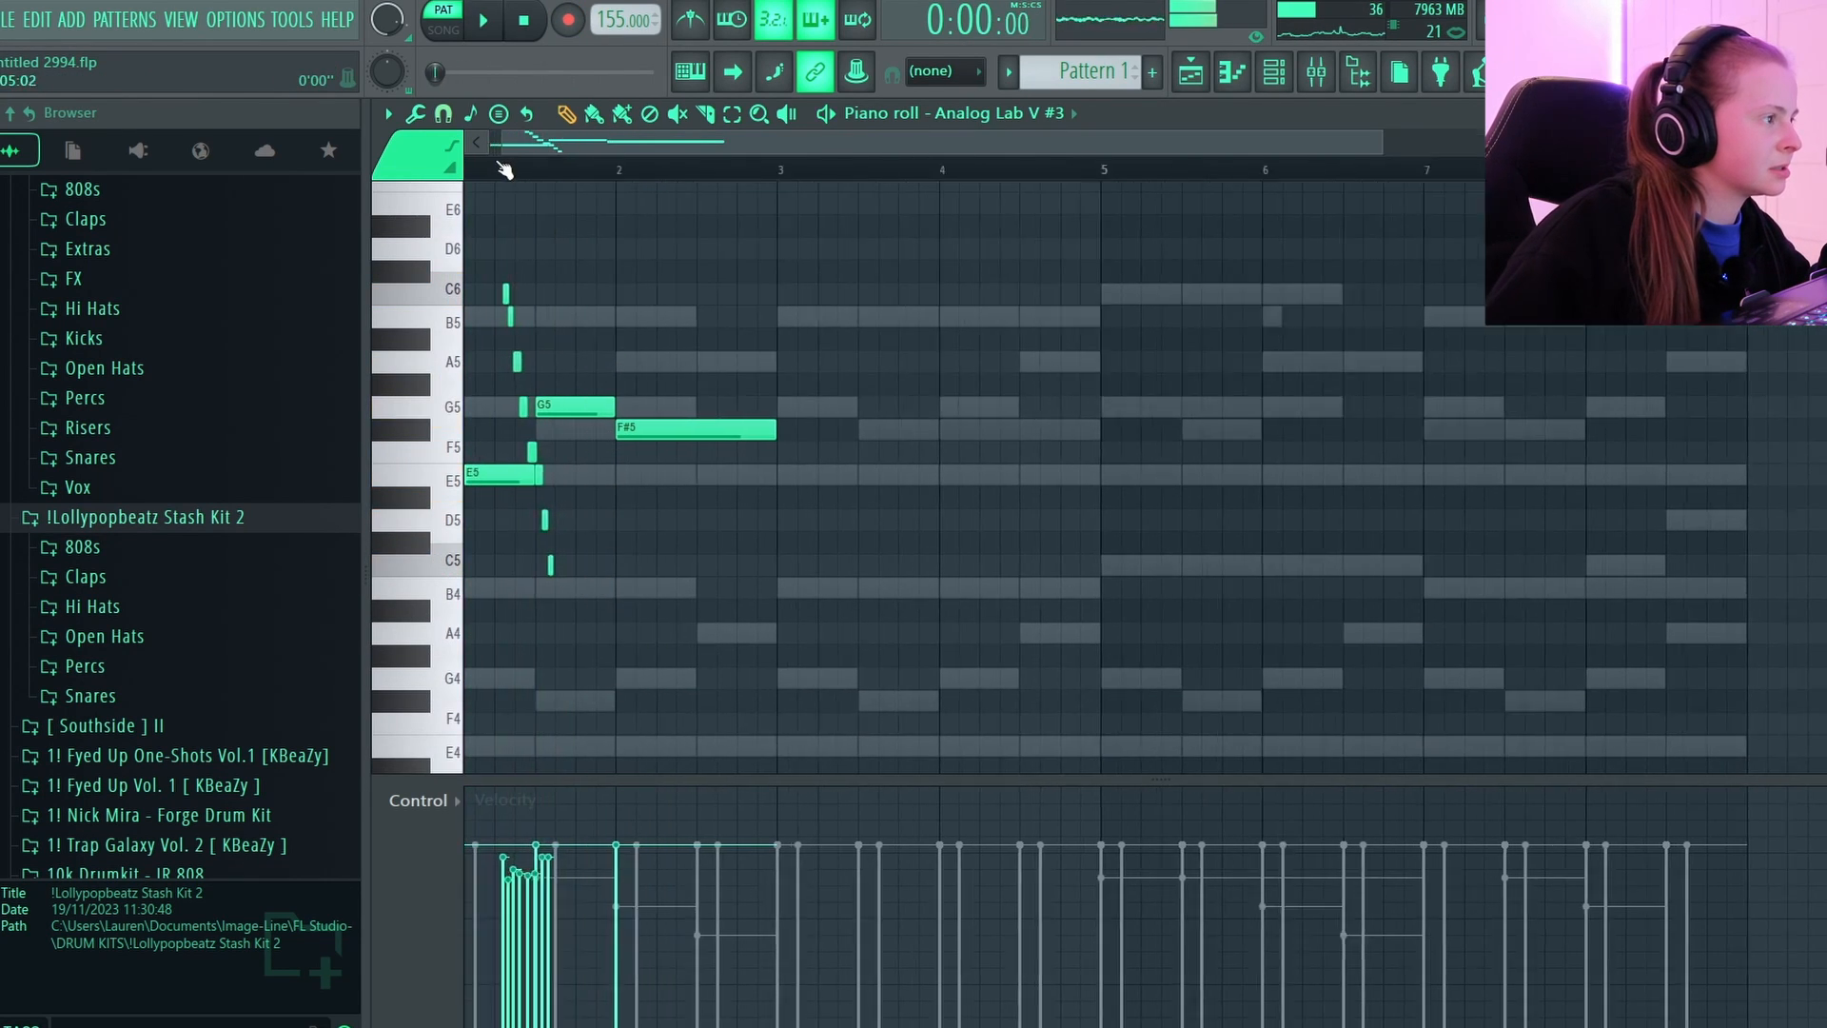
pyautogui.press('space')
pyautogui.moveTo(529, 150); pyautogui.dragTo(467, 154)
pyautogui.press('space')
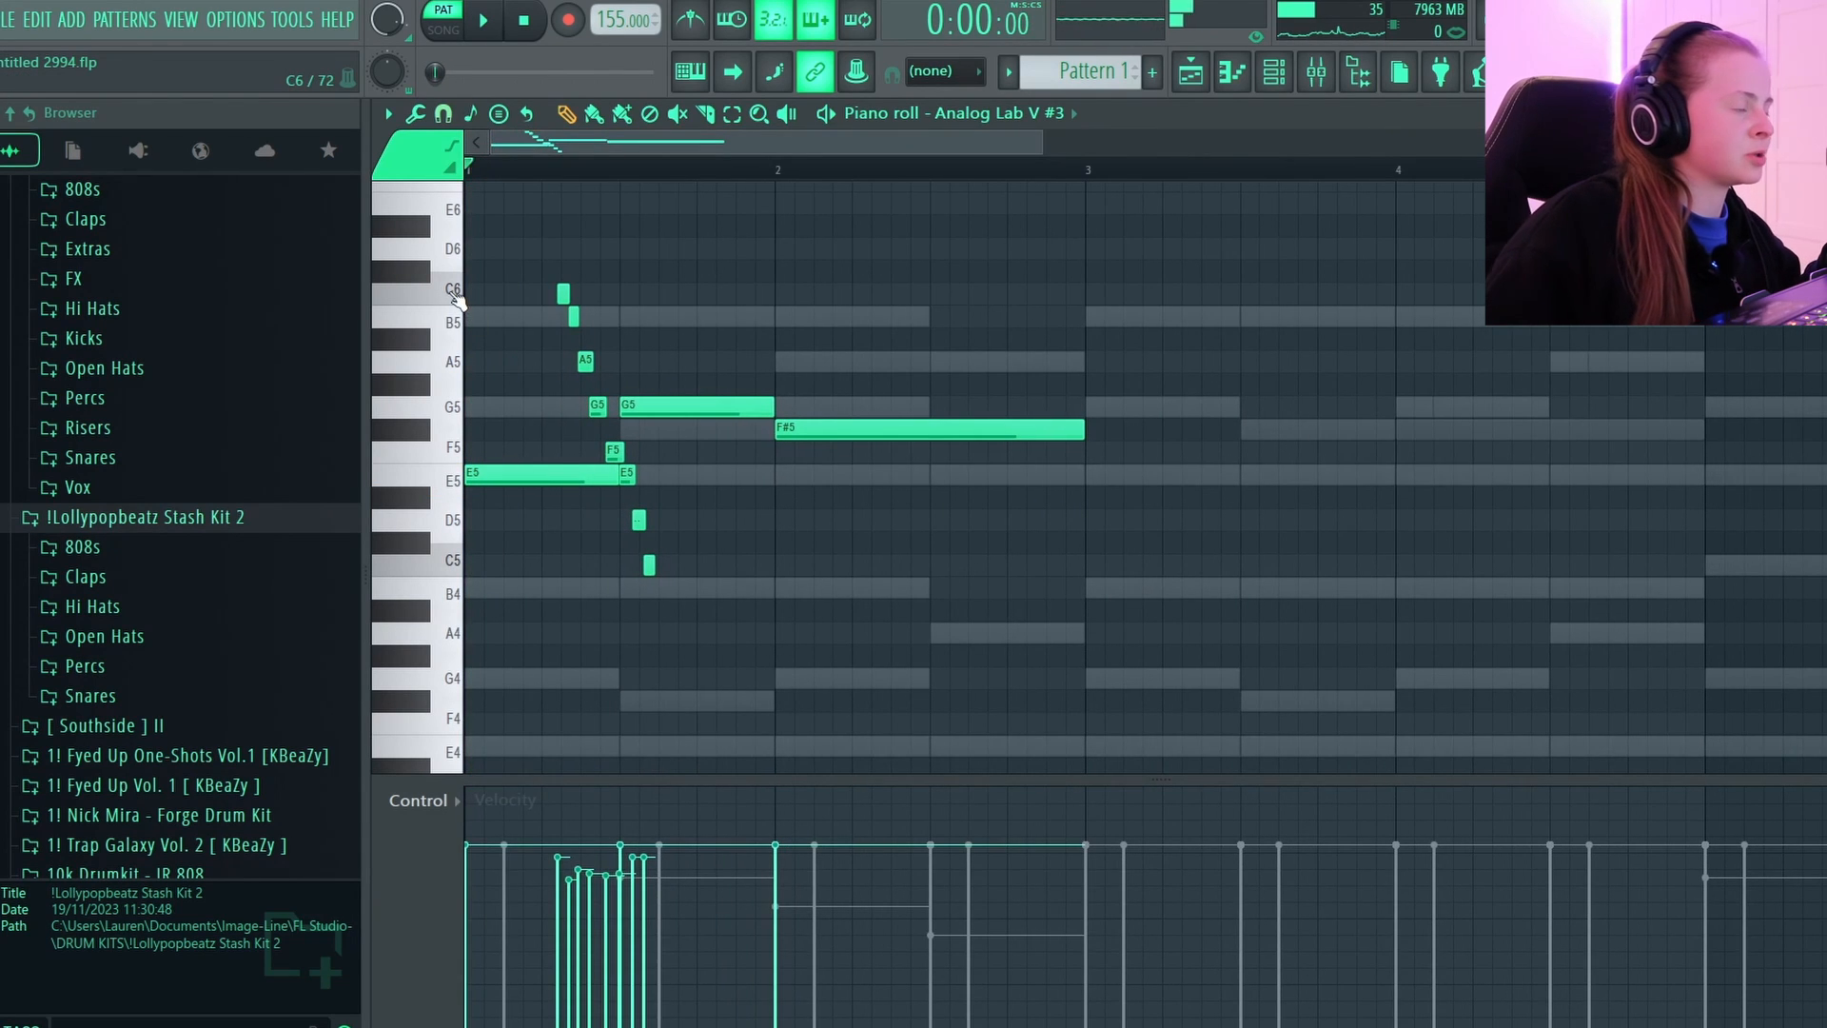
pyautogui.press('space')
pyautogui.scroll(4, 457, 300)
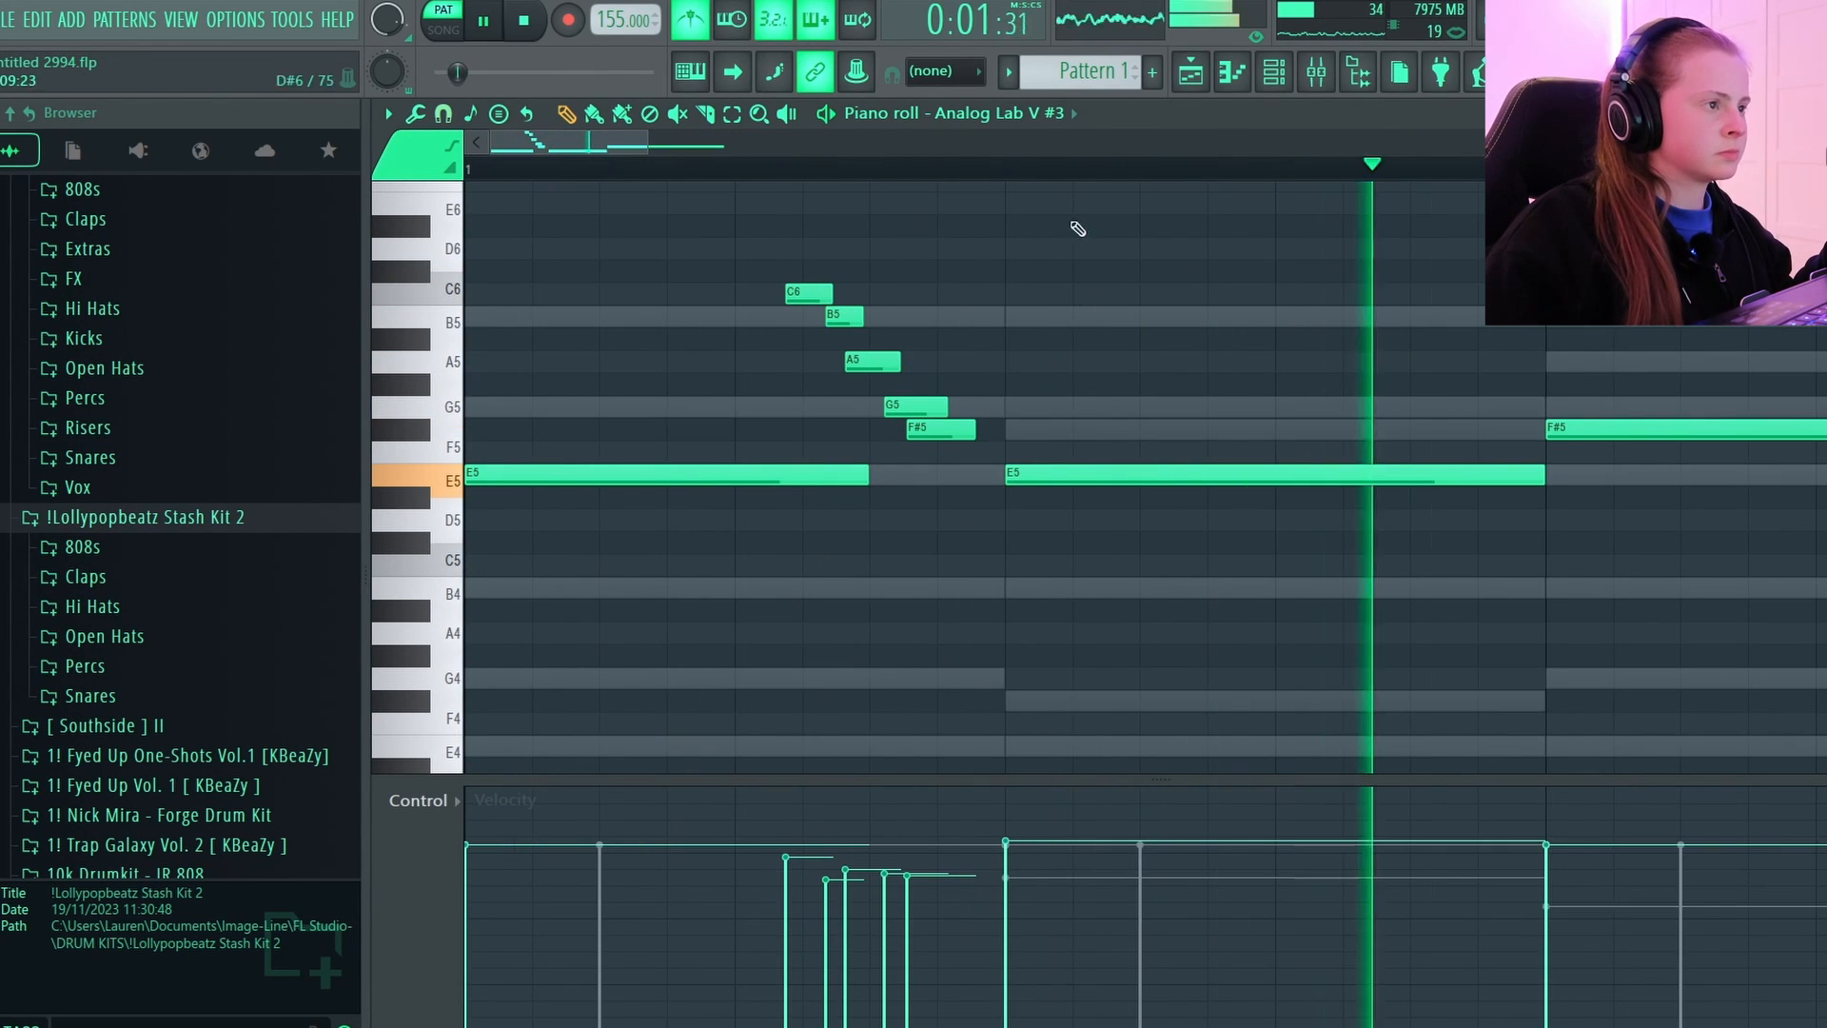
pyautogui.scroll(-4, 1079, 171)
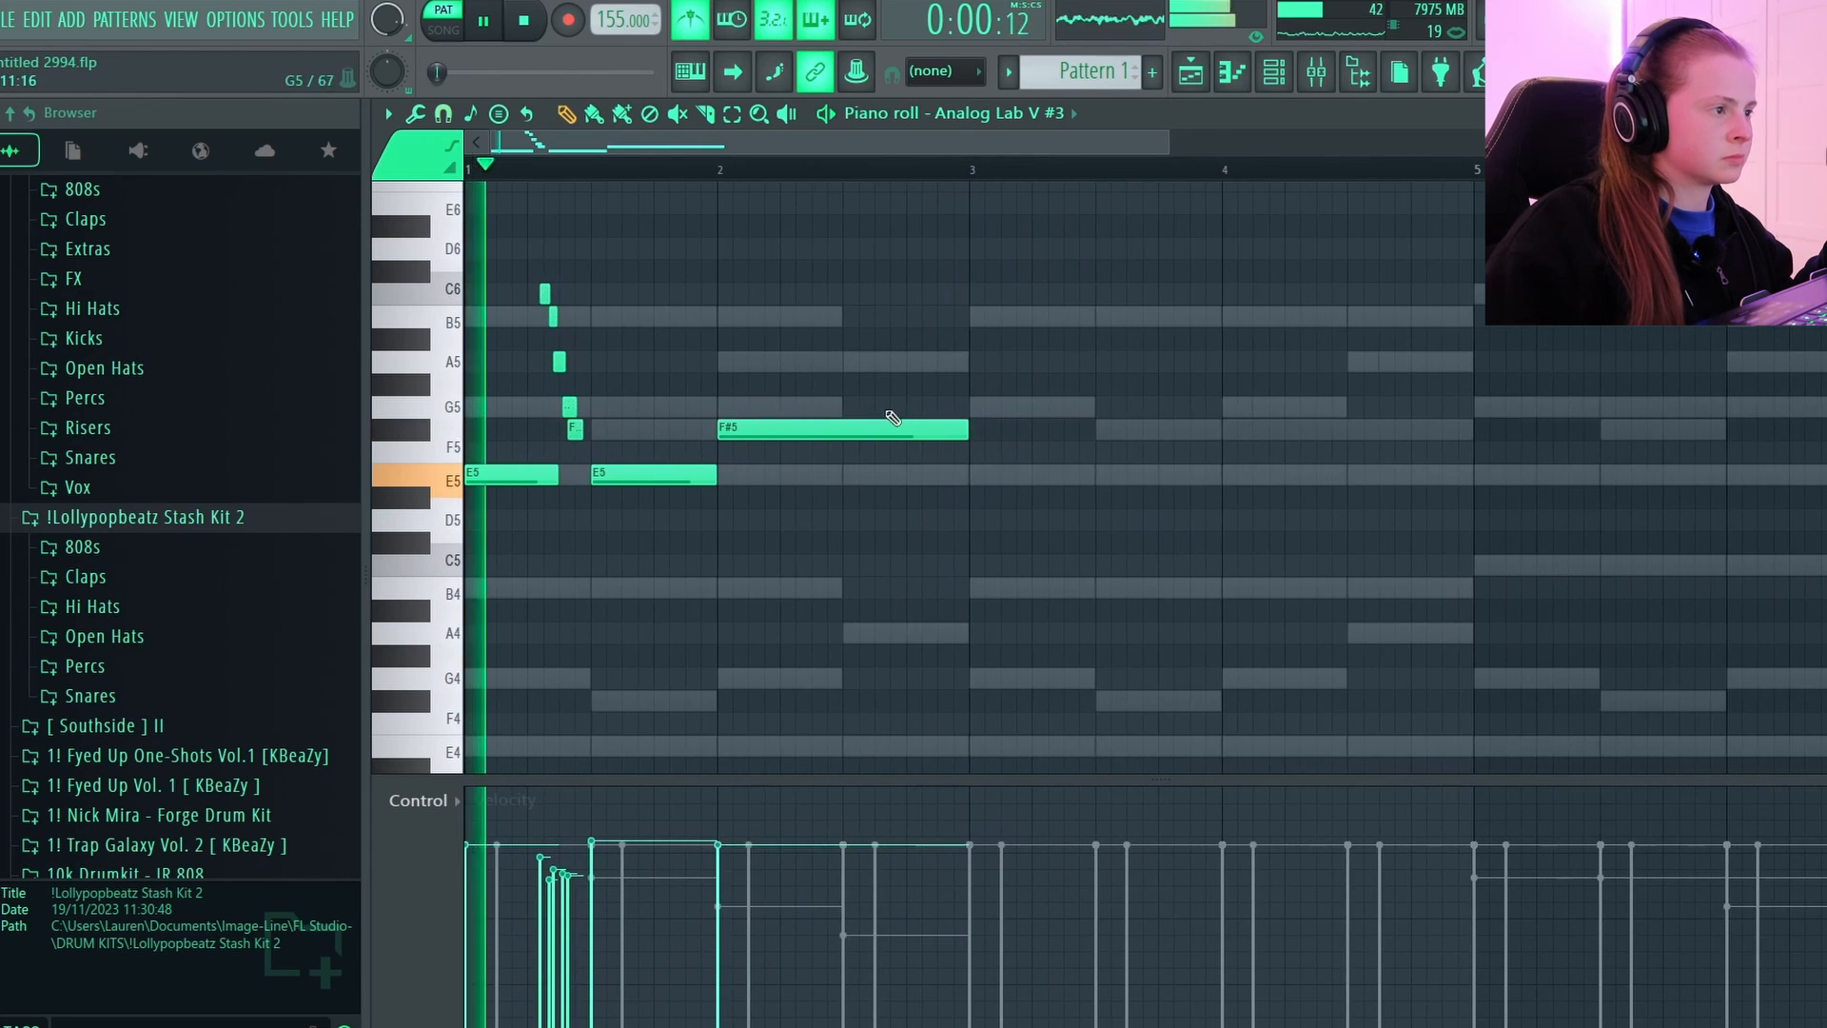